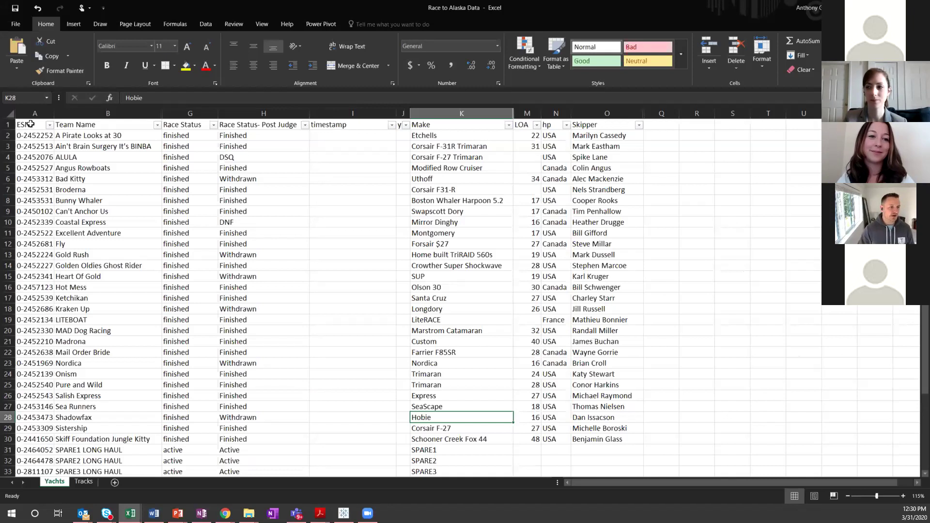
Step: Review the filter options of the Race Status and Race Status- Post Judge columns and examine the DSQ and DNF entries
click(29, 124)
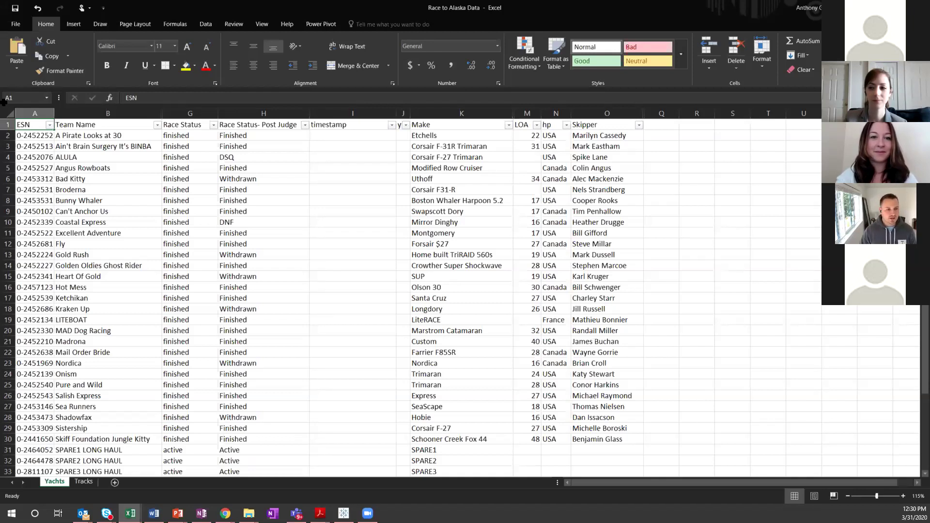
click(213, 125)
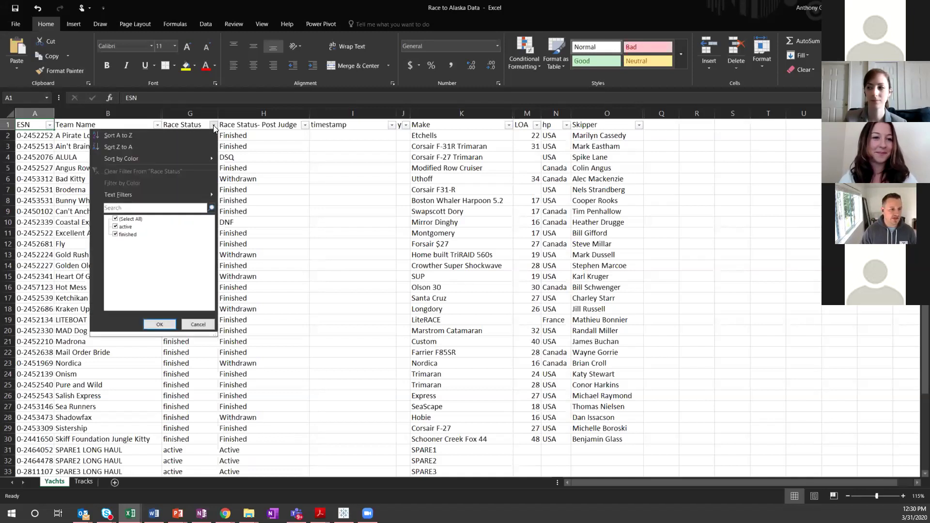
click(301, 125)
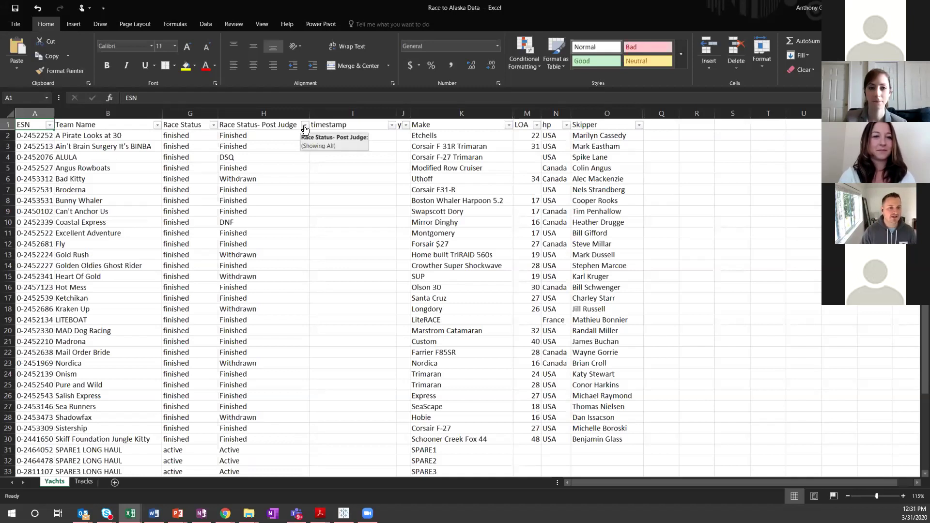
click(305, 126)
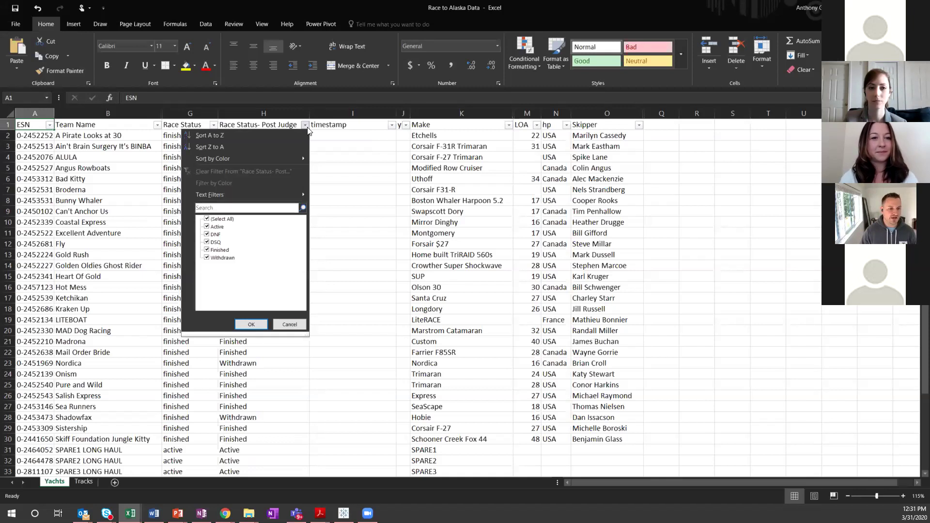
click(328, 155)
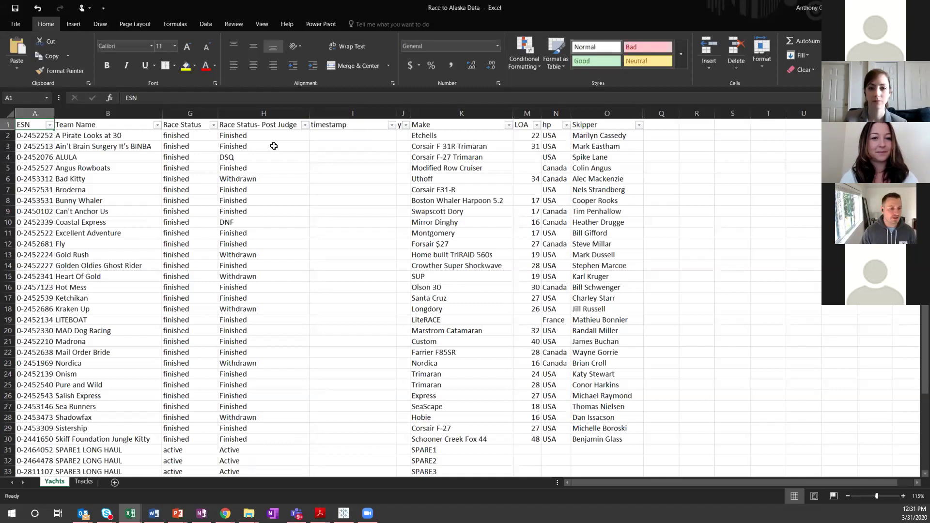
click(267, 155)
click(267, 223)
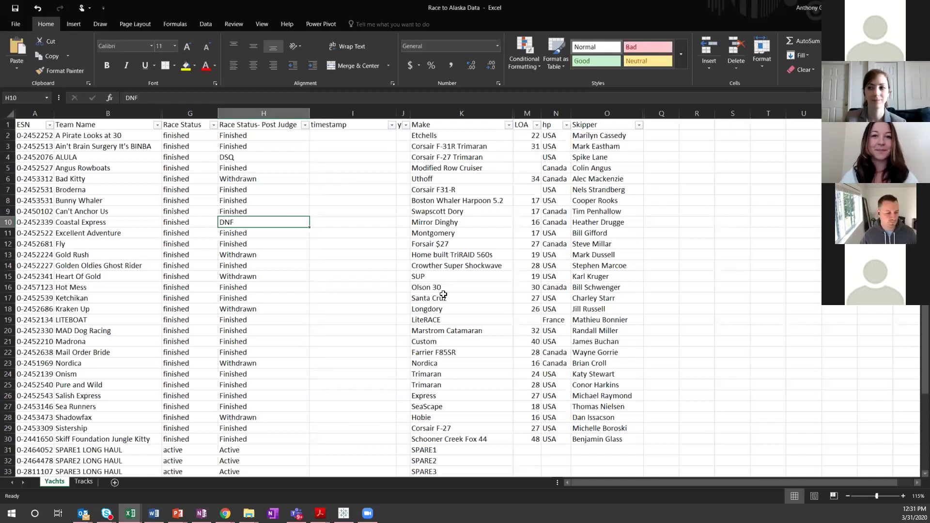
Step: Open the Tracks sheet and review the filter options of its stat column
click(87, 483)
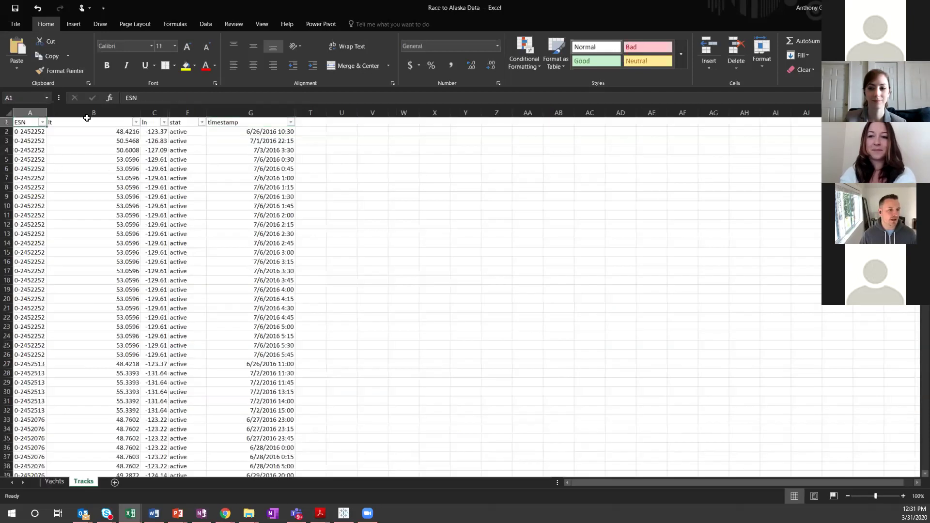
click(189, 116)
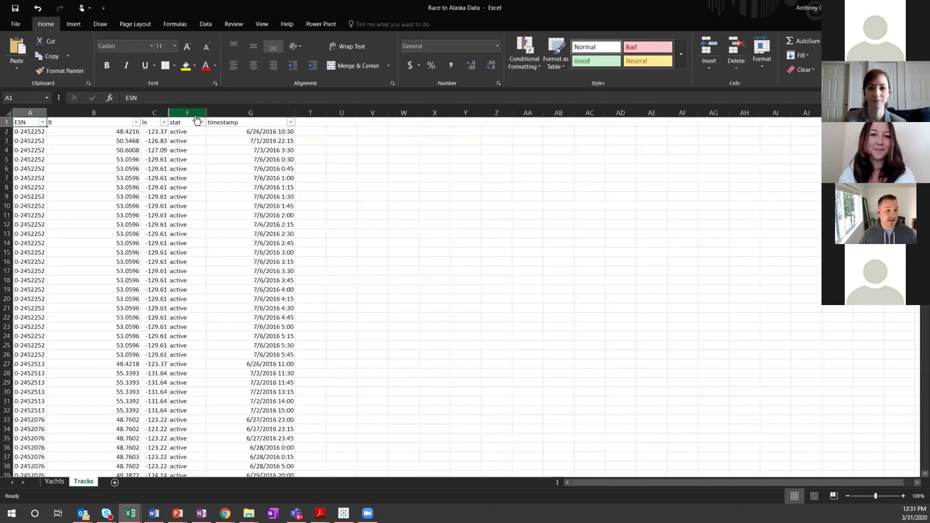
click(201, 122)
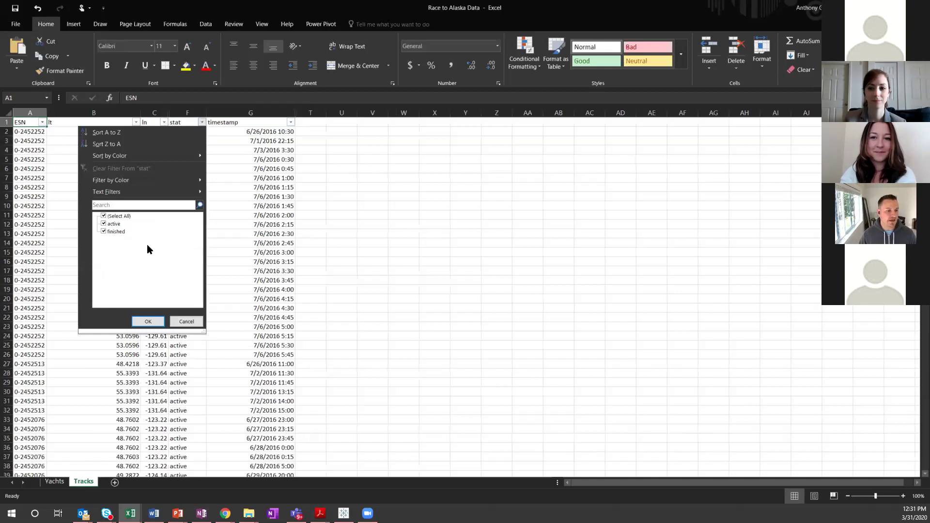
click(286, 125)
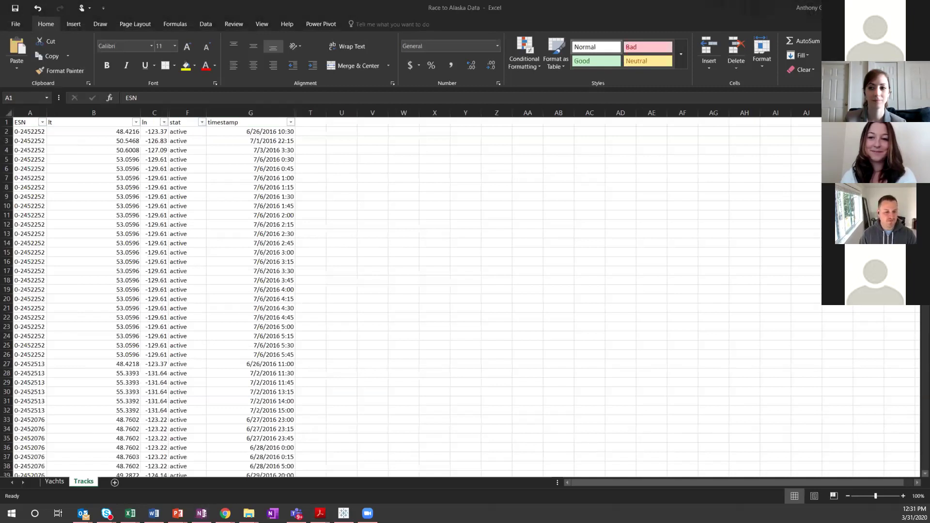
Step: Switch to the Race to Alaska workbook in Tableau and set the Timestamp Parameter back to 6/26/2016 12:15:00 PM
click(344, 513)
mouse_move(225, 513)
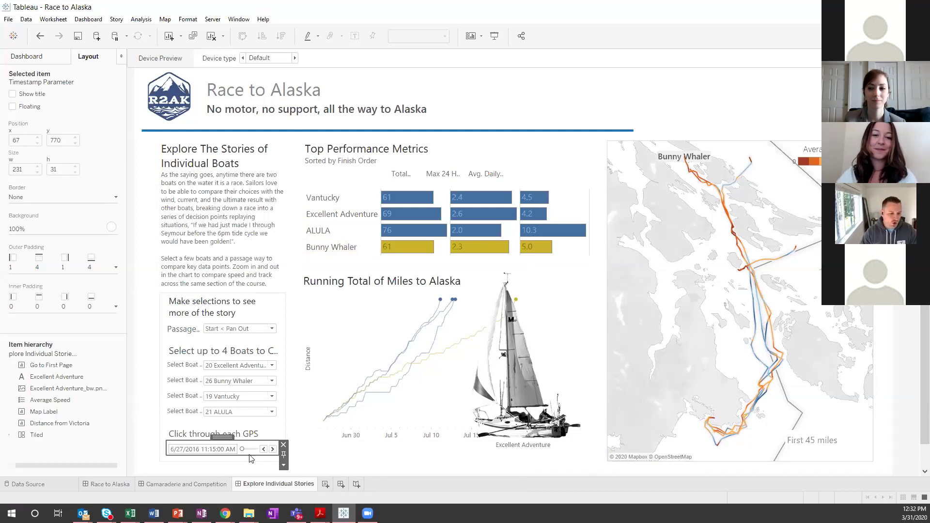
drag(242, 451, 237, 451)
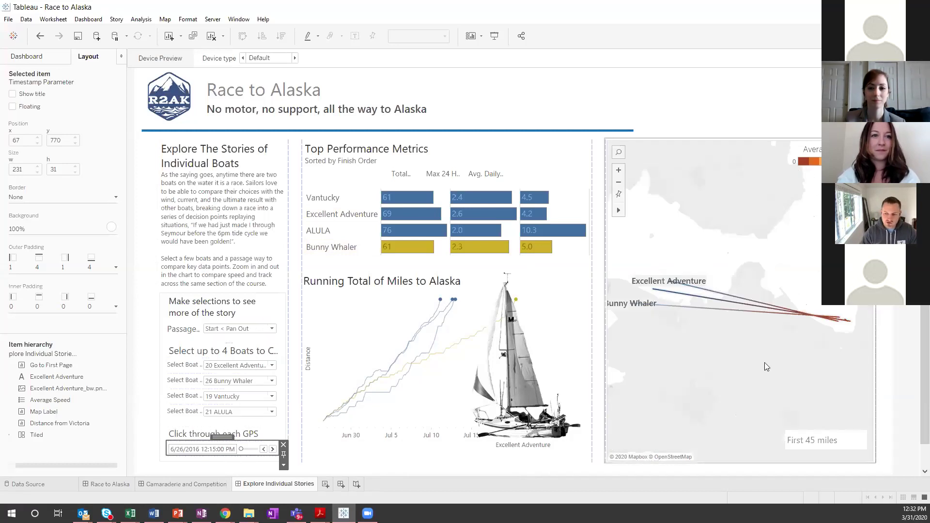
Step: Advance the Timestamp Parameter incrementally to 6/27/2016 7:15:00 AM to replay the four boats' tracks on the map
click(272, 450)
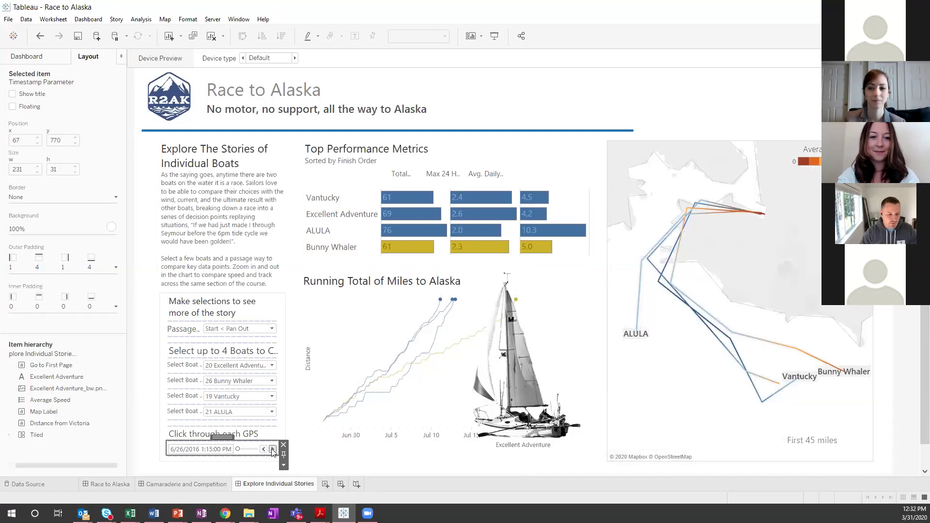
click(273, 450)
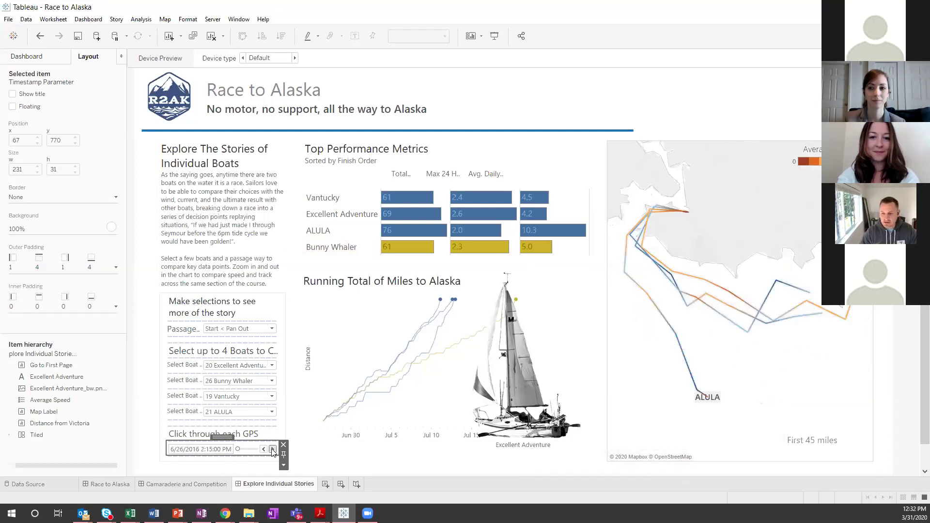
click(272, 450)
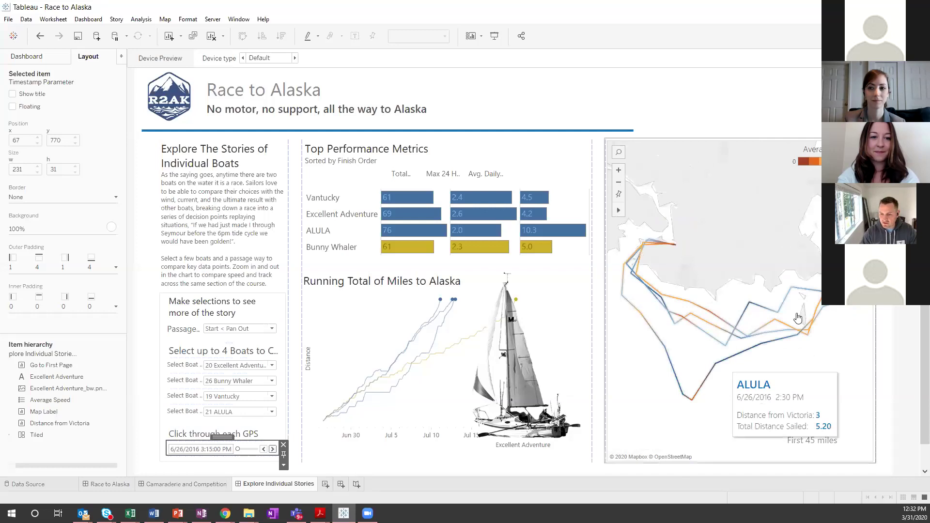
click(273, 450)
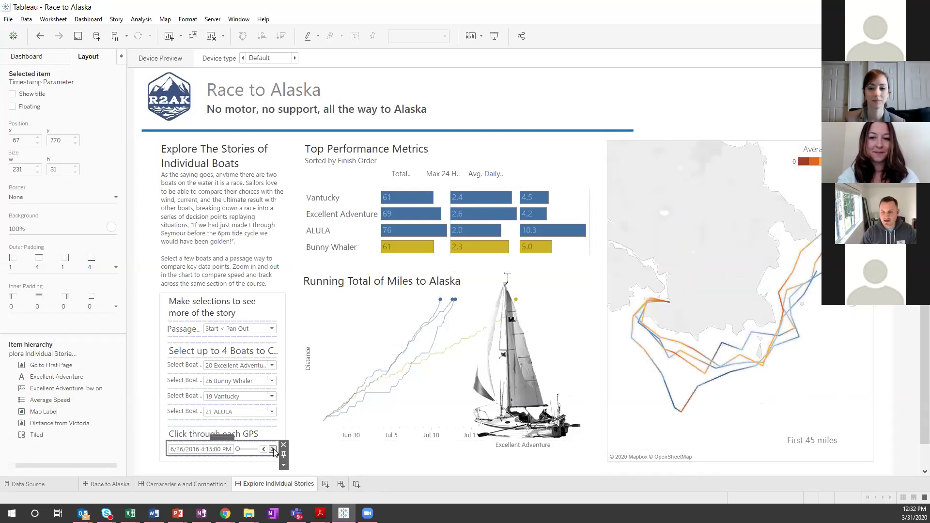
click(273, 450)
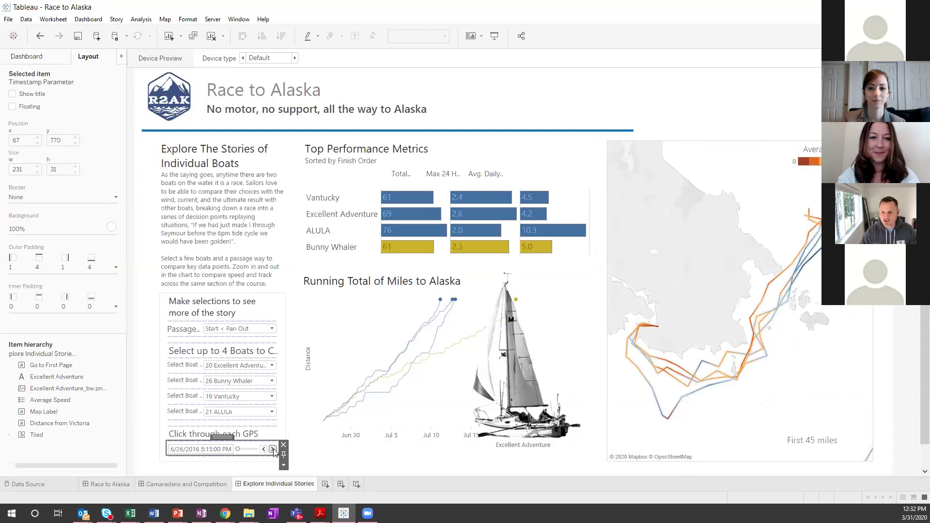
click(273, 450)
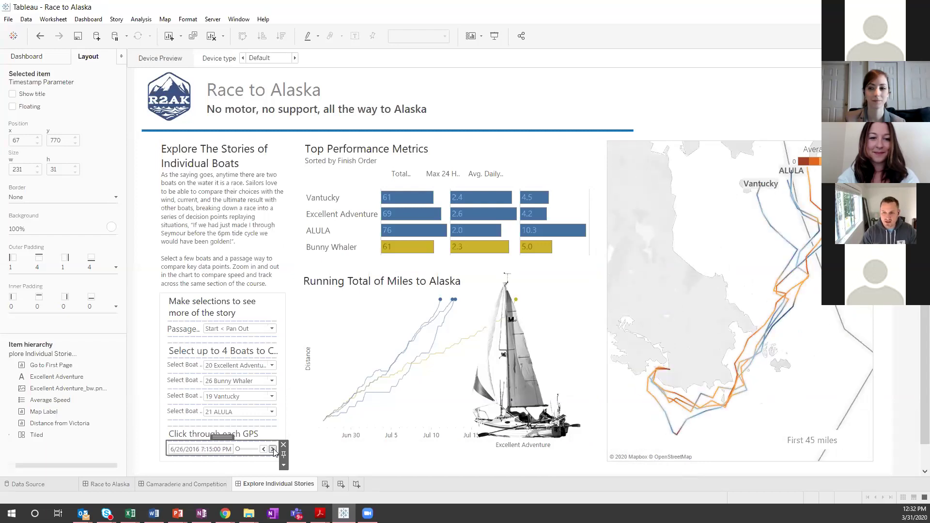
click(273, 450)
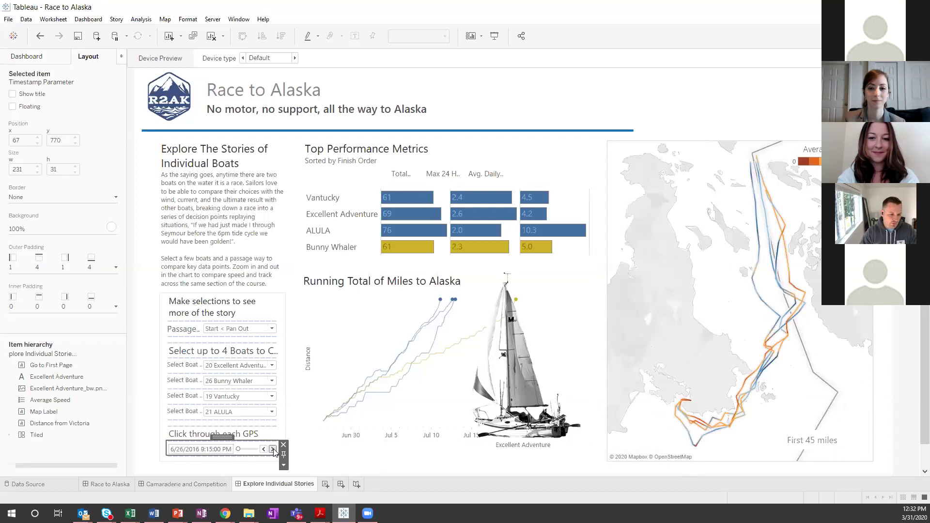
click(273, 450)
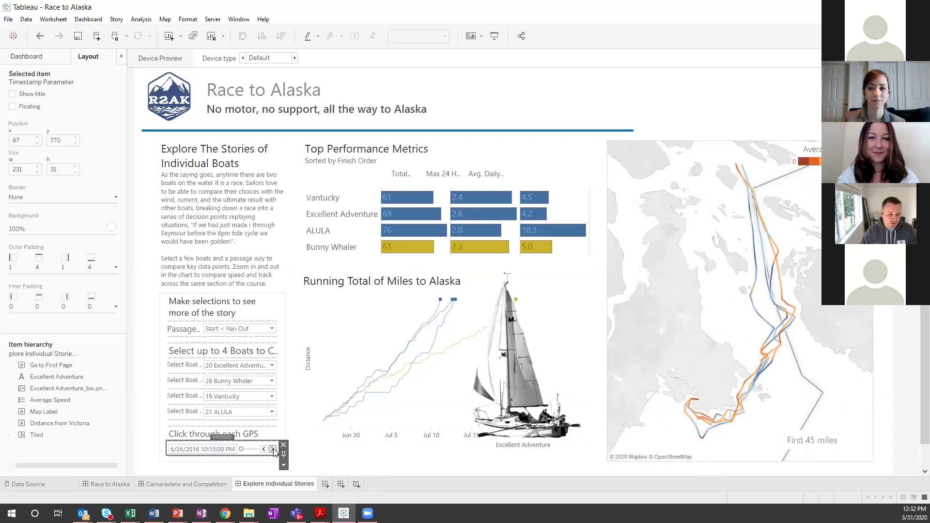
click(272, 450)
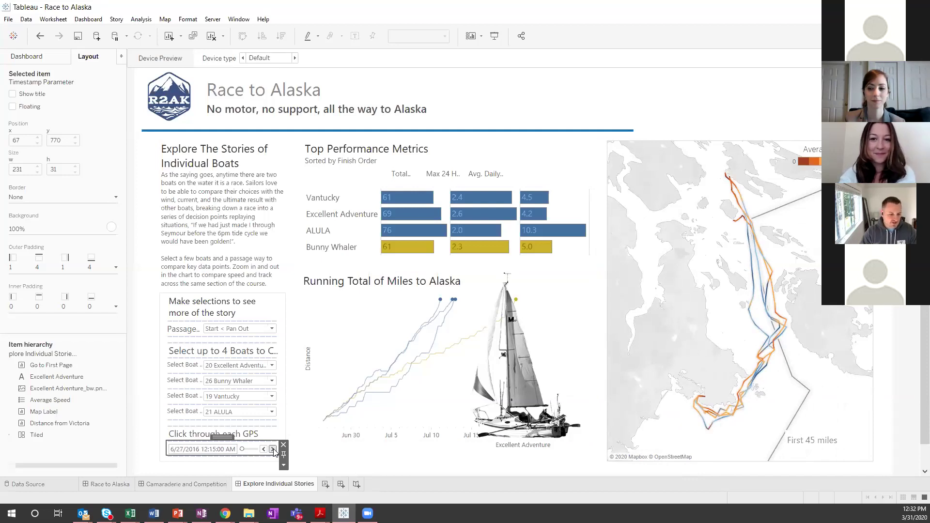
click(273, 450)
click(272, 450)
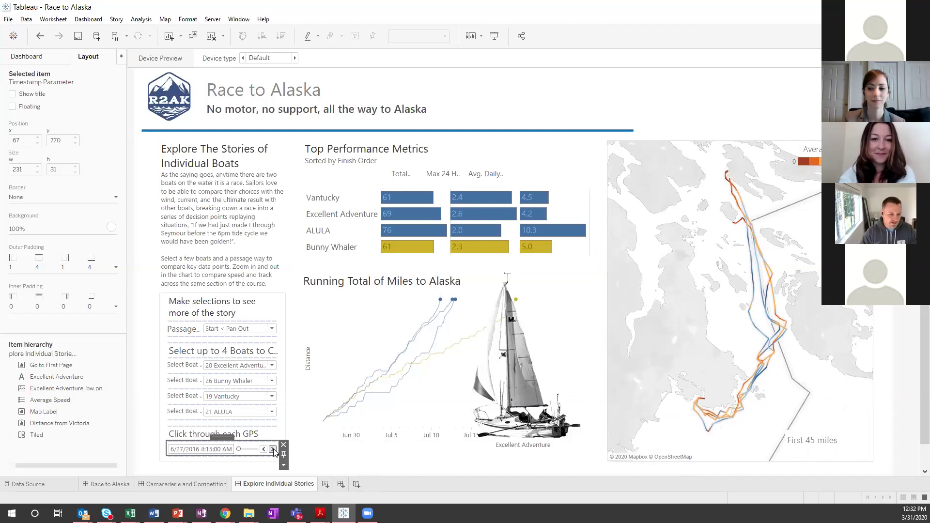
click(273, 450)
click(273, 450)
click(273, 450)
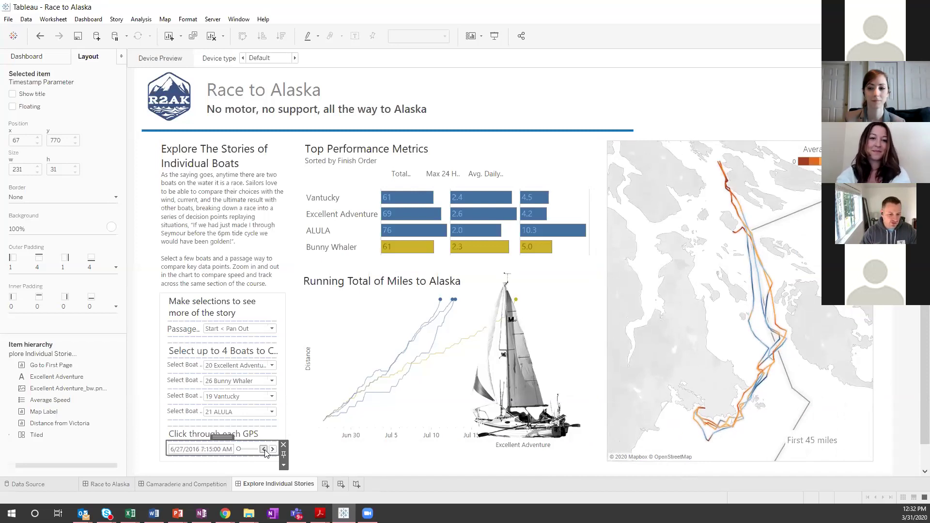
Step: Step the timestamp back to 6/27/2016 6:15:00 AM and inspect ALULA's track details on the map
click(265, 451)
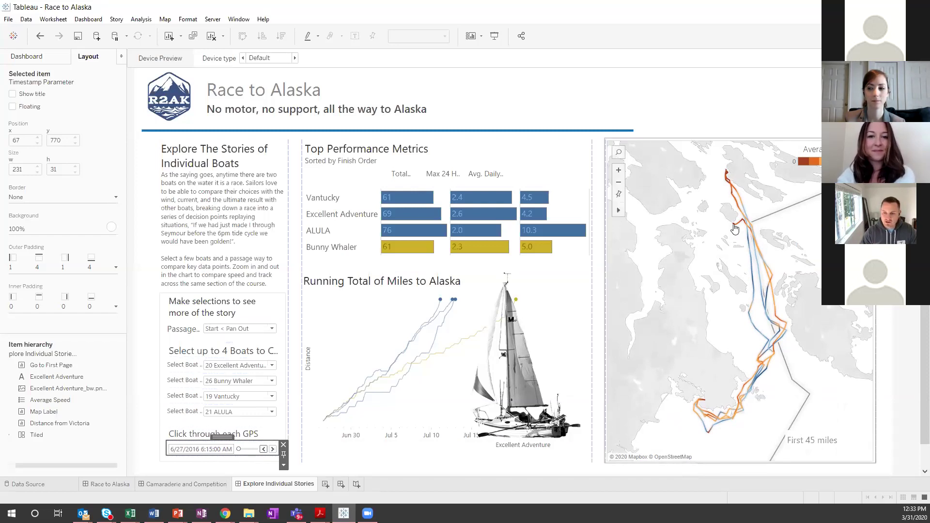
mouse_move(735, 228)
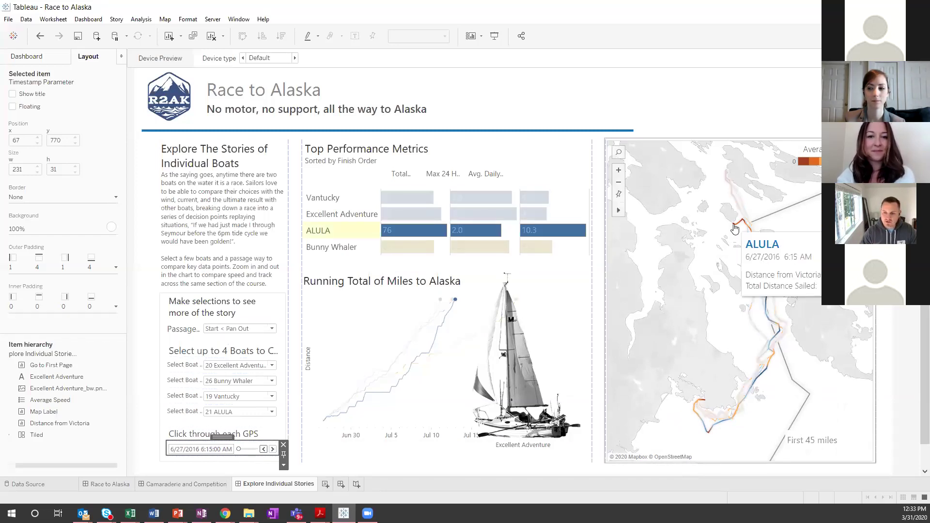
Step: Advance the Timestamp Parameter to 6/27/2016 10:15:00 AM to continue replaying the boat tracks
click(273, 450)
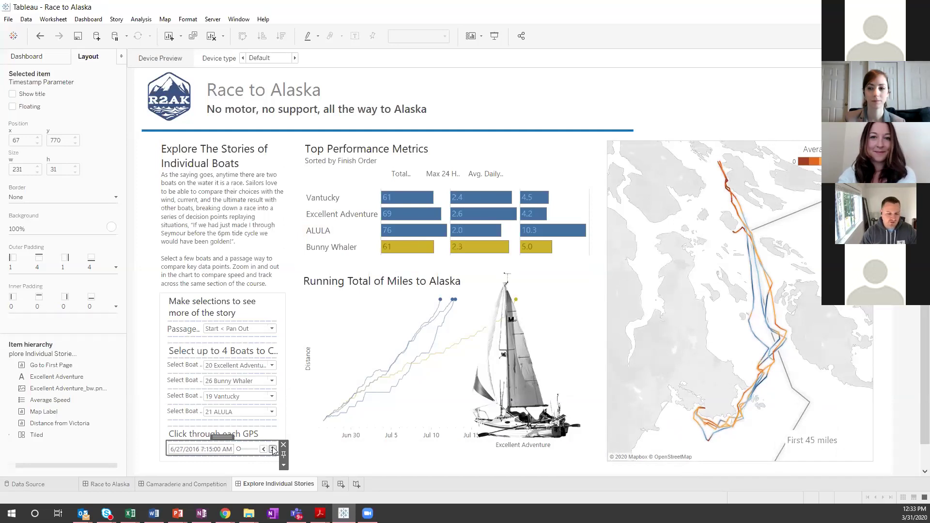
click(273, 450)
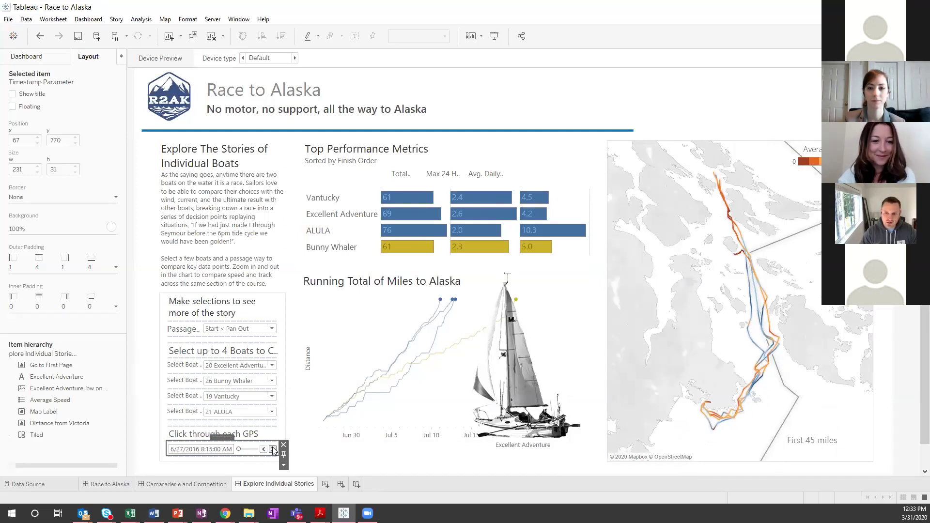
click(273, 450)
click(273, 450)
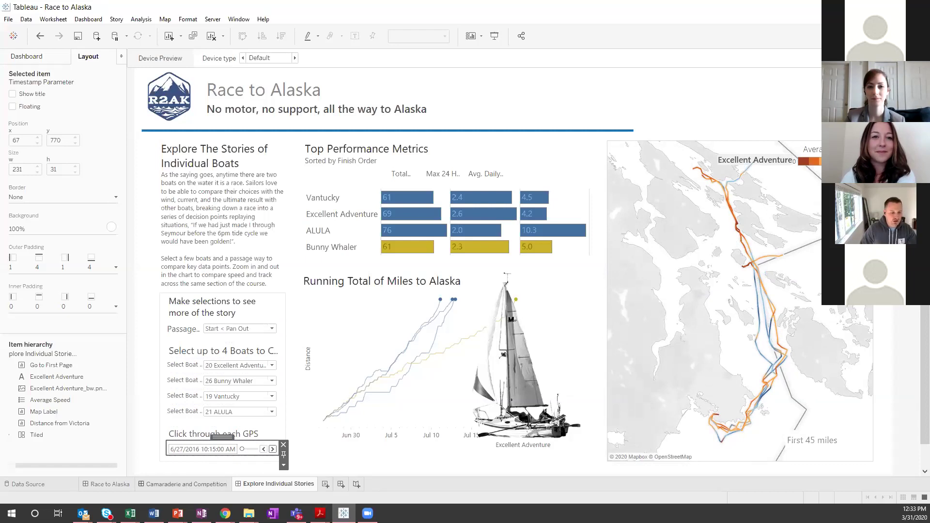
Step: Open the Camaraderie and Competition dashboard and compare its boats by filtering Hull Type to Multi Hull and to Single Hull
click(187, 484)
click(269, 420)
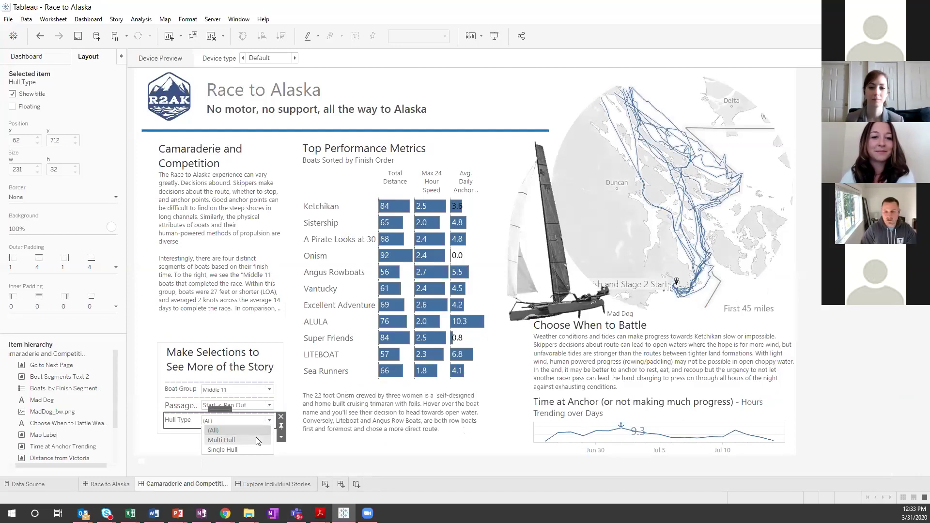
click(258, 439)
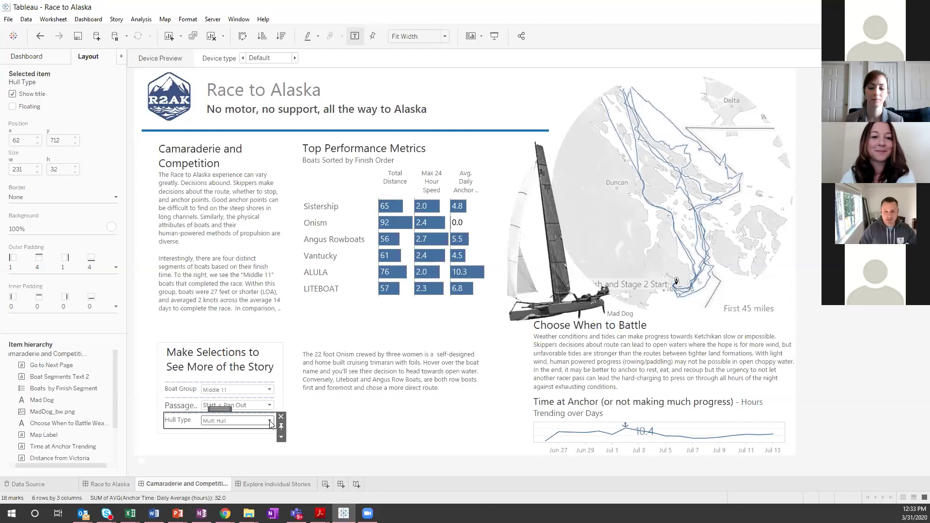
click(270, 421)
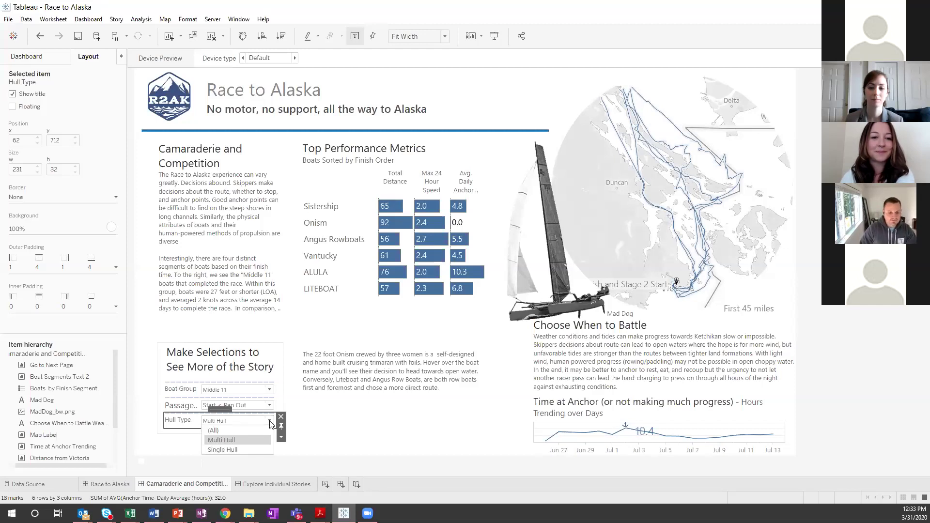
click(256, 448)
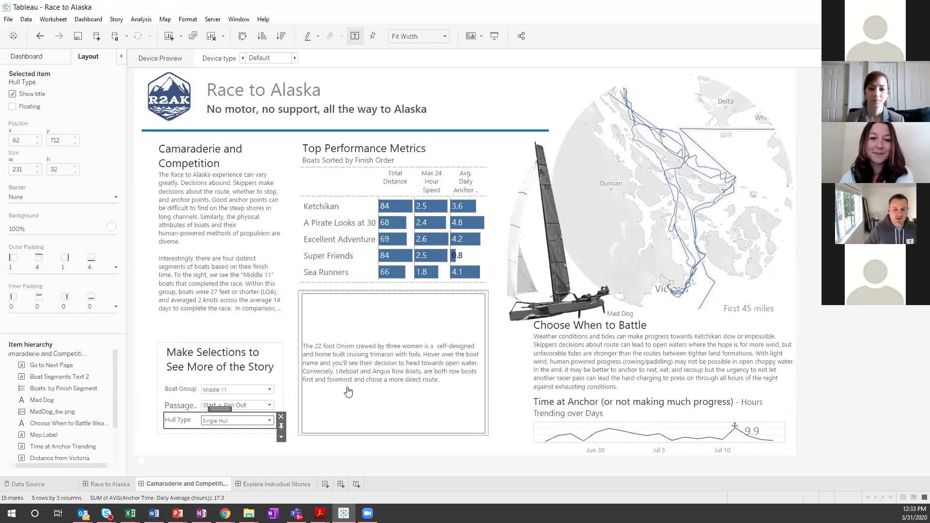
Step: Reset the Hull Type filter to (All) and open the Race to Alaska dashboard
click(270, 423)
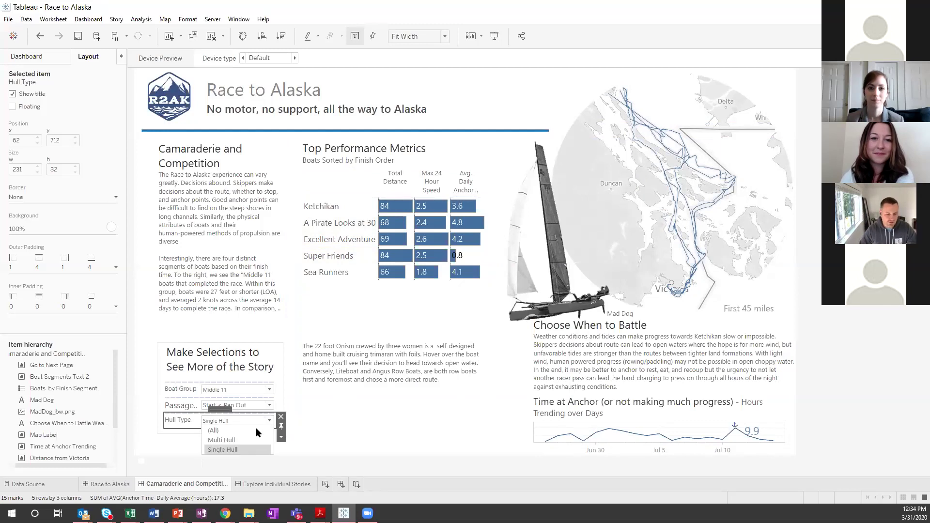
click(213, 431)
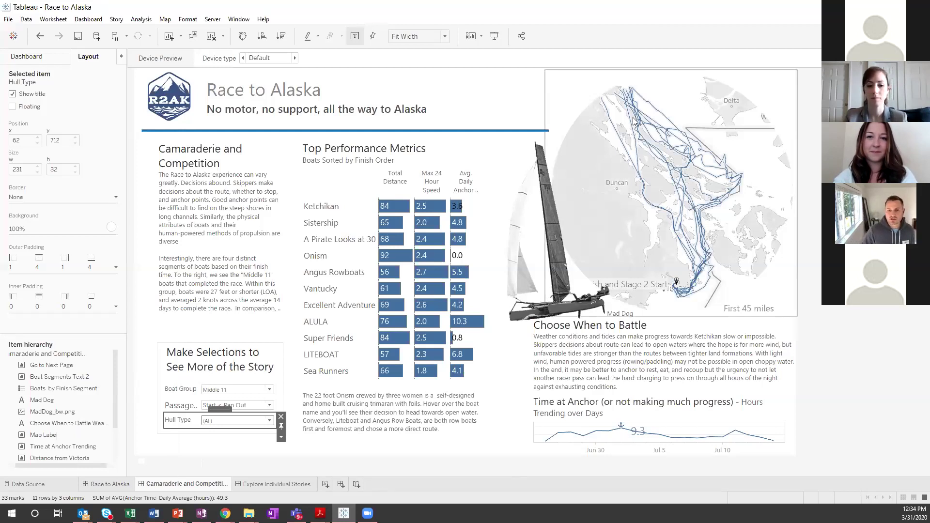
click(115, 480)
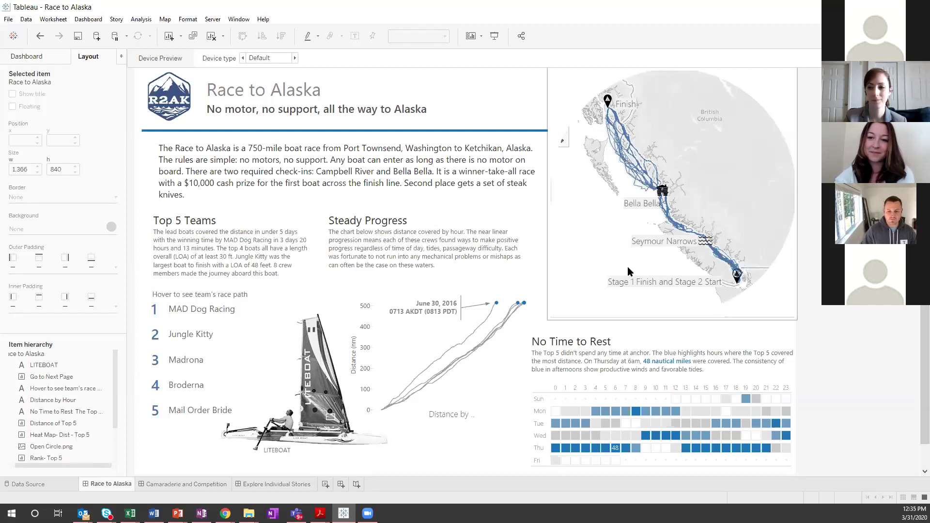
Step: Inspect the Thursday Hour 0 distance details in the No Time to Rest heat map
mouse_move(641, 409)
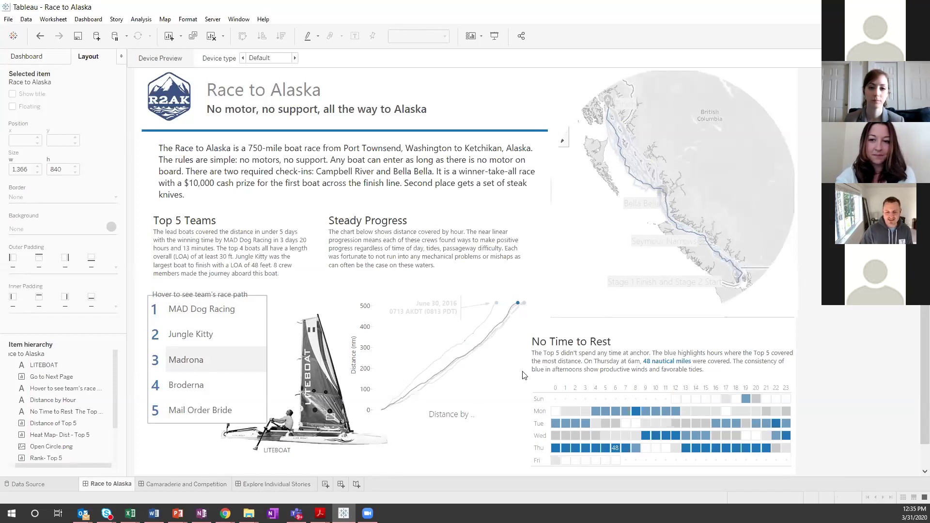
mouse_move(556, 451)
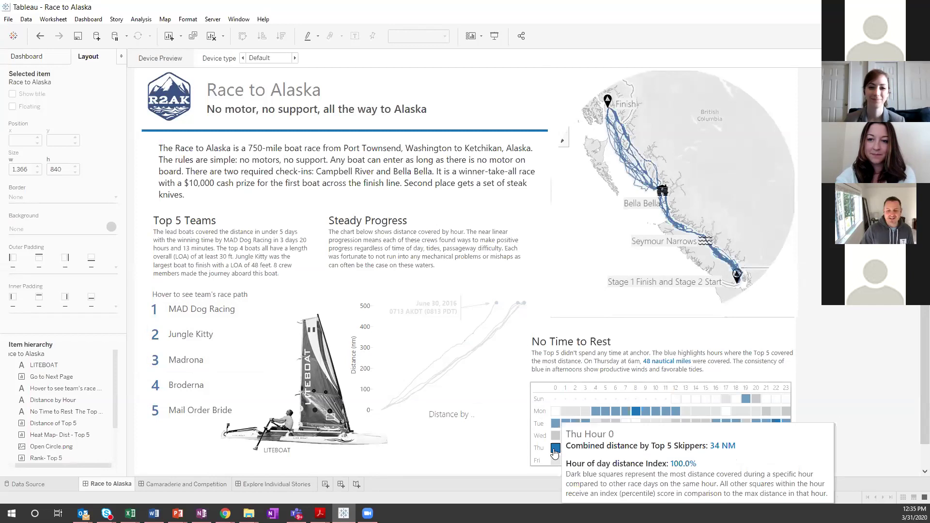
mouse_move(623, 450)
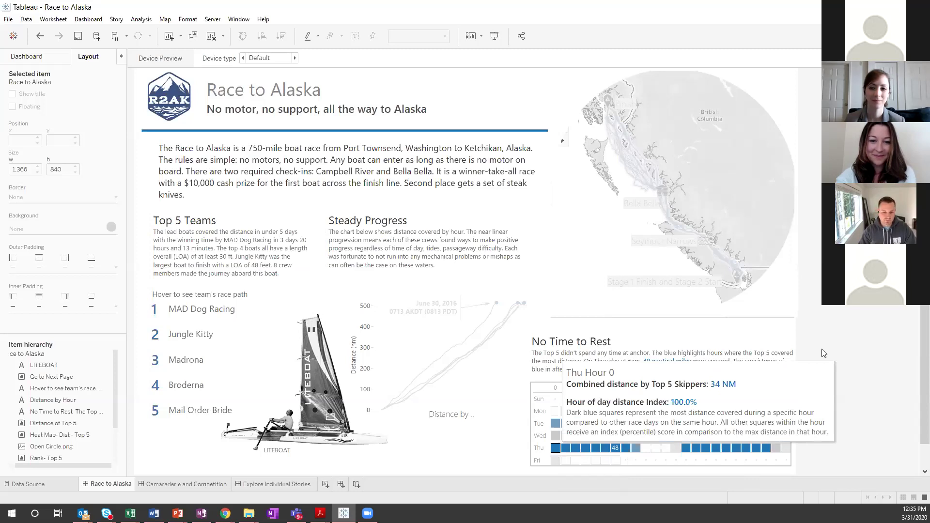
Step: Open the Camaraderie and Competition dashboard, preview its Phone layout, and return the preview to Default
click(203, 485)
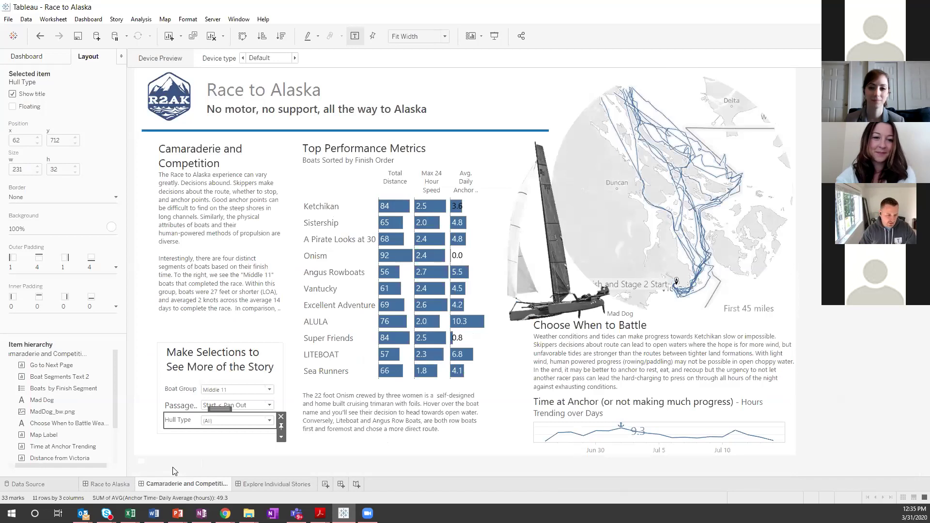
click(141, 461)
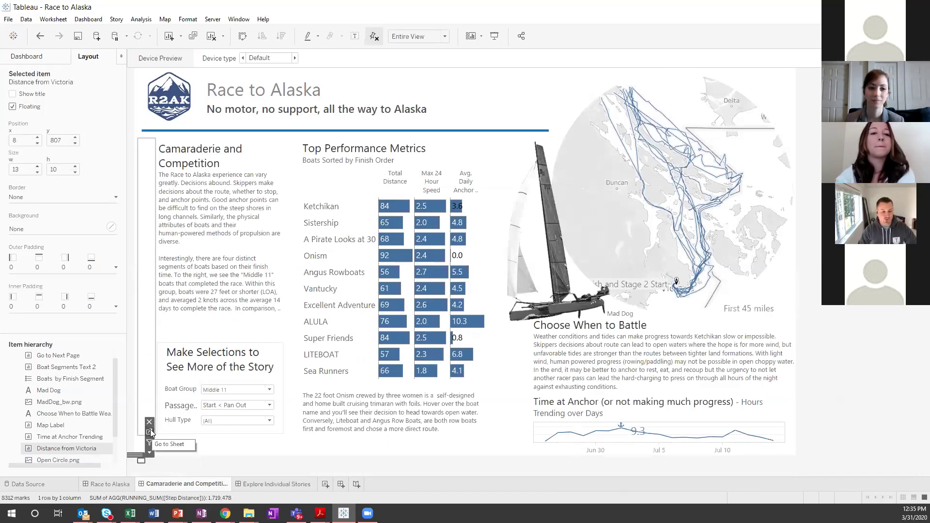
click(212, 468)
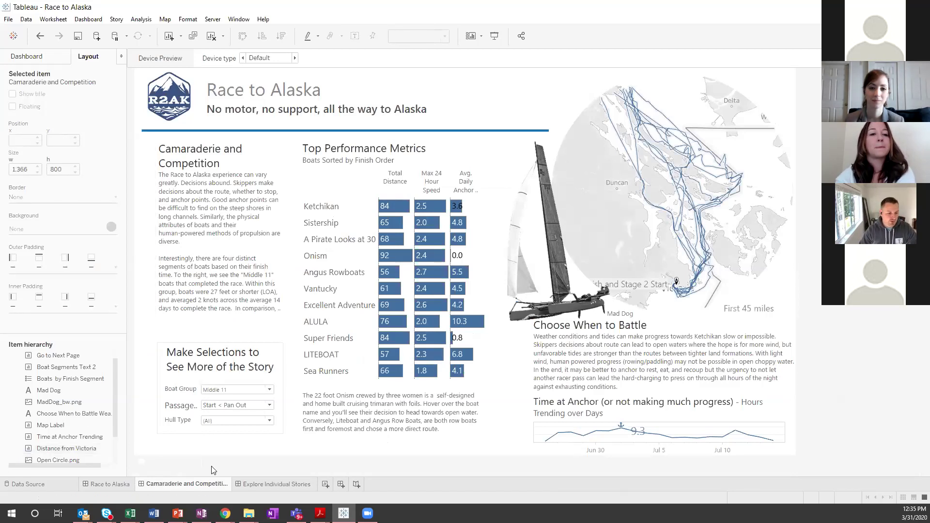
click(295, 58)
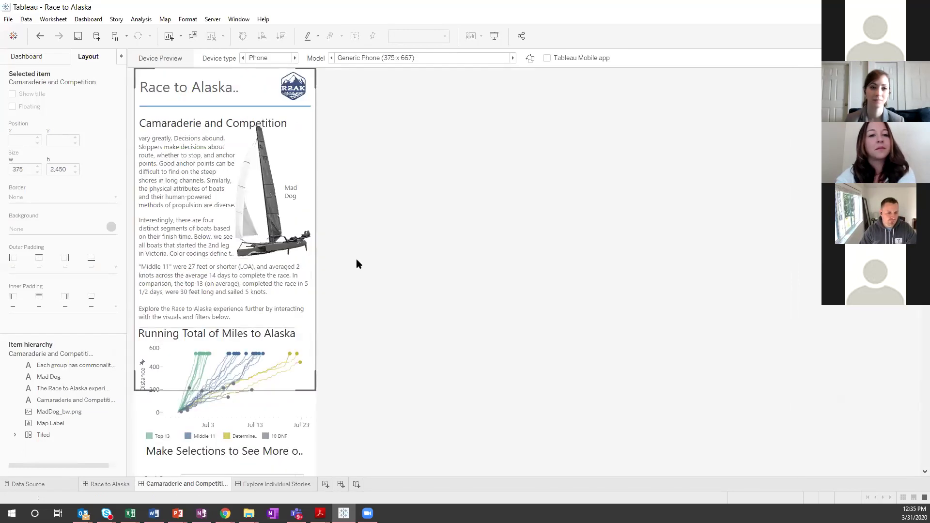
scroll(247, 296, down, 1)
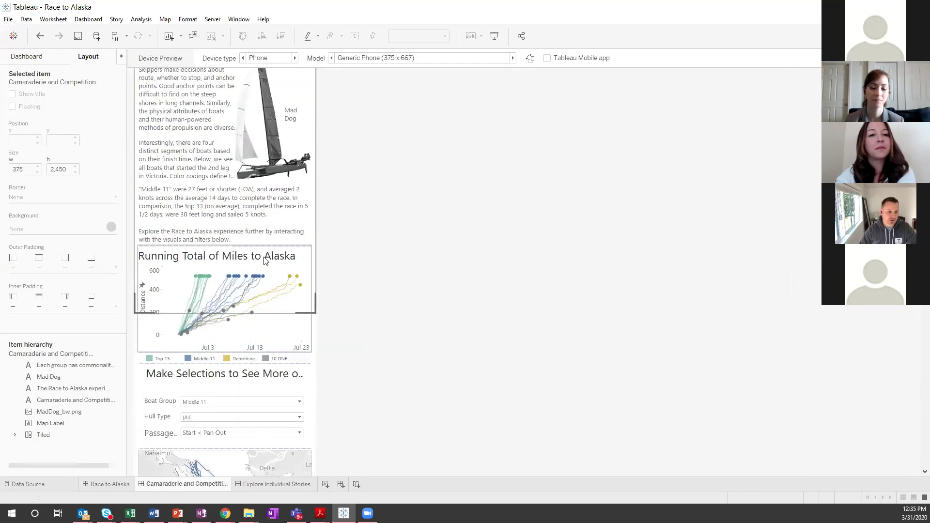
scroll(278, 77, up, 1)
click(285, 59)
click(270, 55)
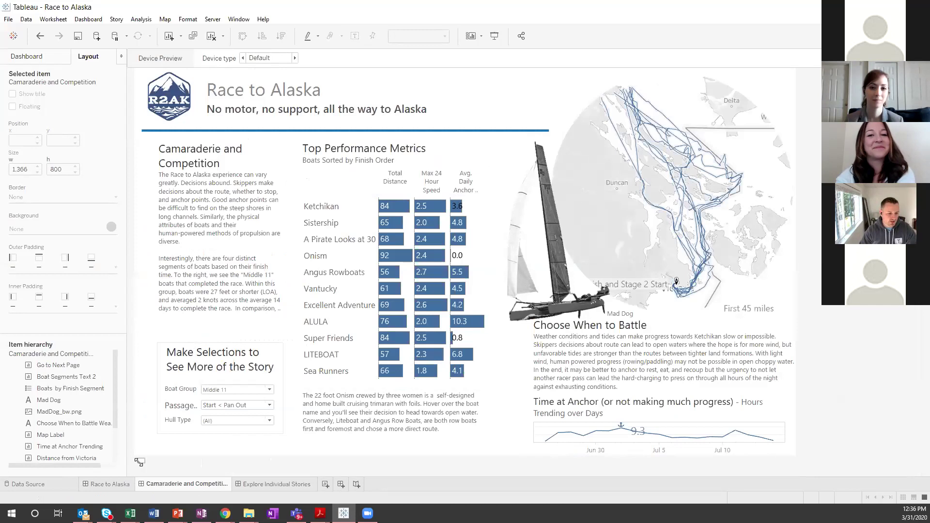
Step: Open the Distance from Victoria worksheet from the dashboard and examine the finish groups in Running Total of Miles to Alaska
click(140, 461)
double_click(140, 463)
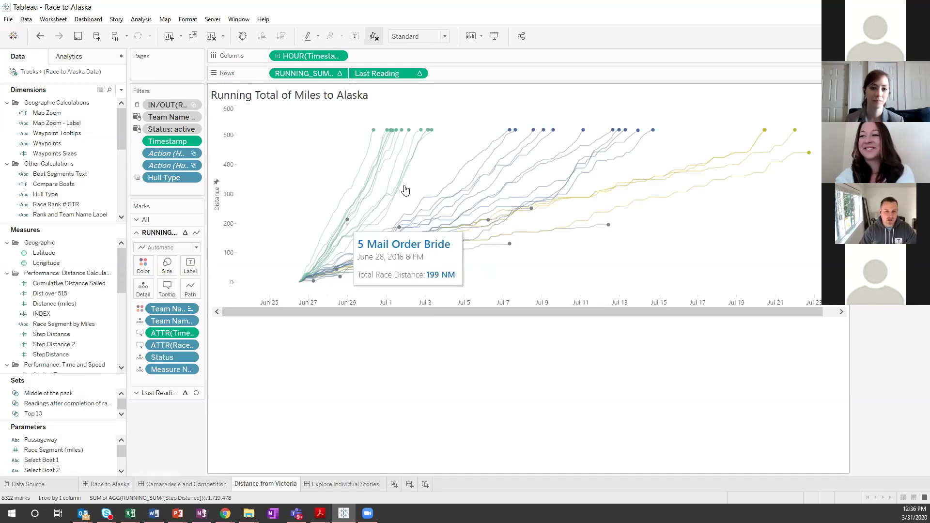
drag(440, 124, 365, 146)
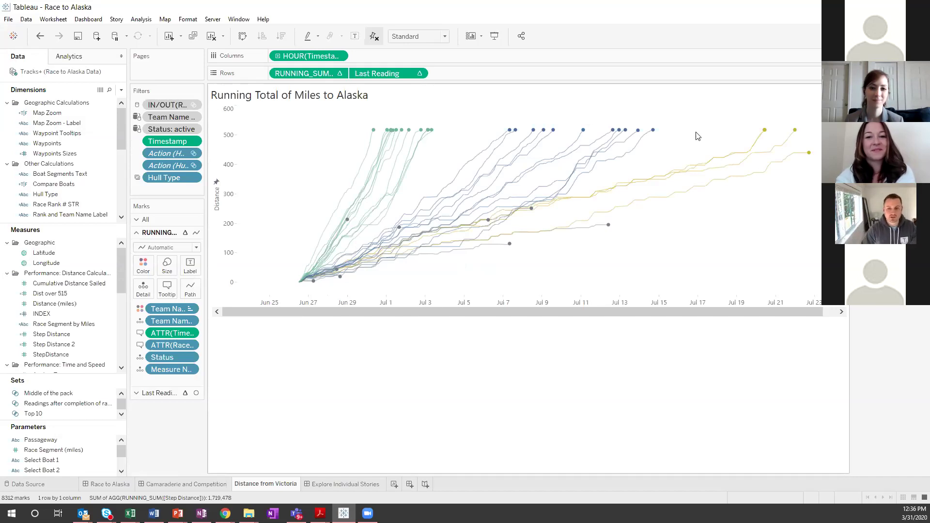
drag(738, 122, 807, 145)
click(807, 143)
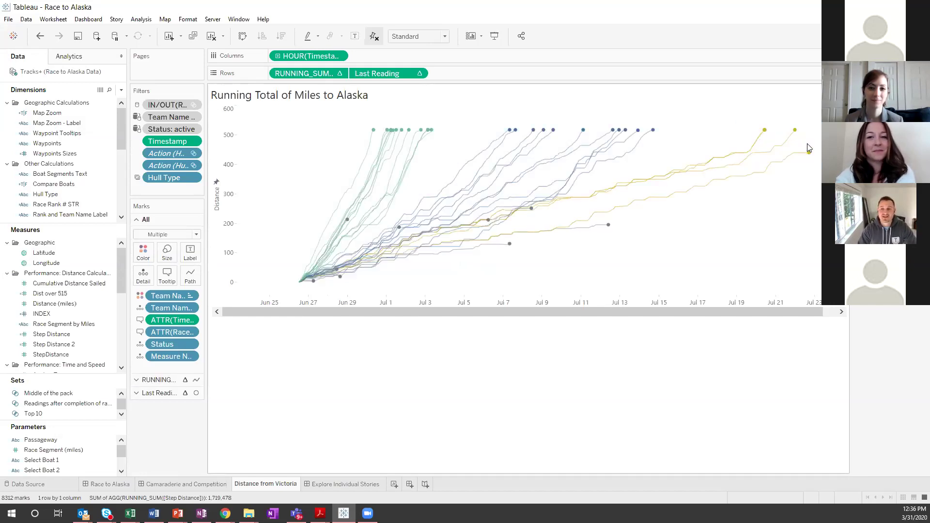
mouse_move(794, 146)
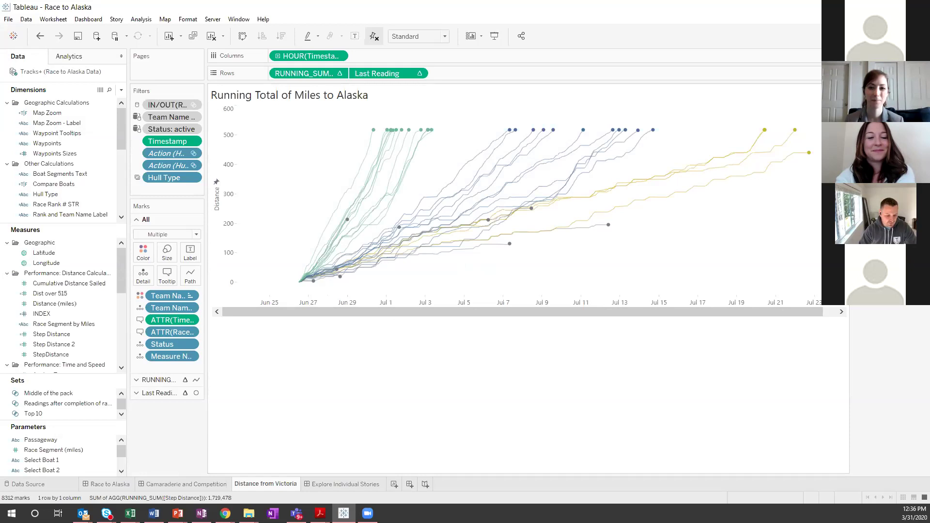
Step: Highlight LITEBOAT's track on the Camaraderie and Competition dashboard, and return to the Race to Alaska dashboard
click(179, 484)
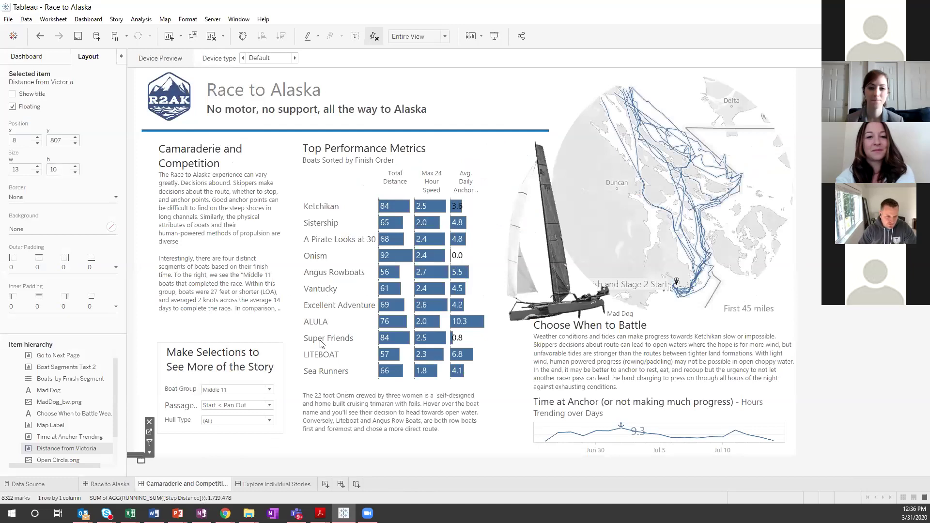
mouse_move(322, 359)
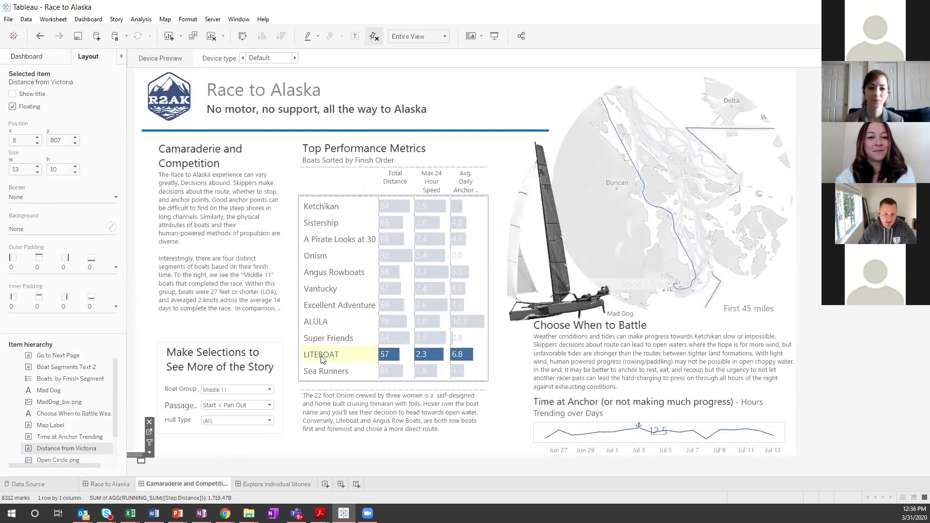
click(101, 483)
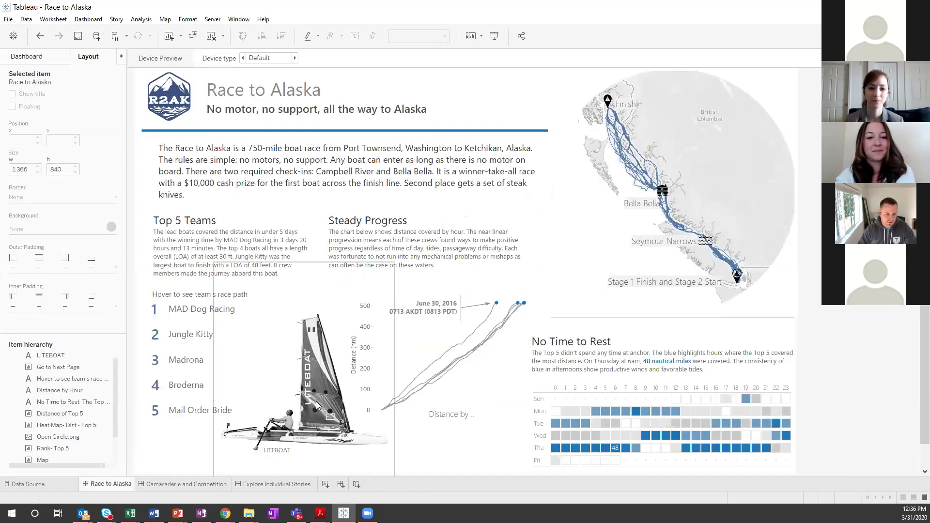
Step: On the Camaraderie and Competition dashboard, inspect Onism's race stats and highlight the track of Sea Runners
click(182, 483)
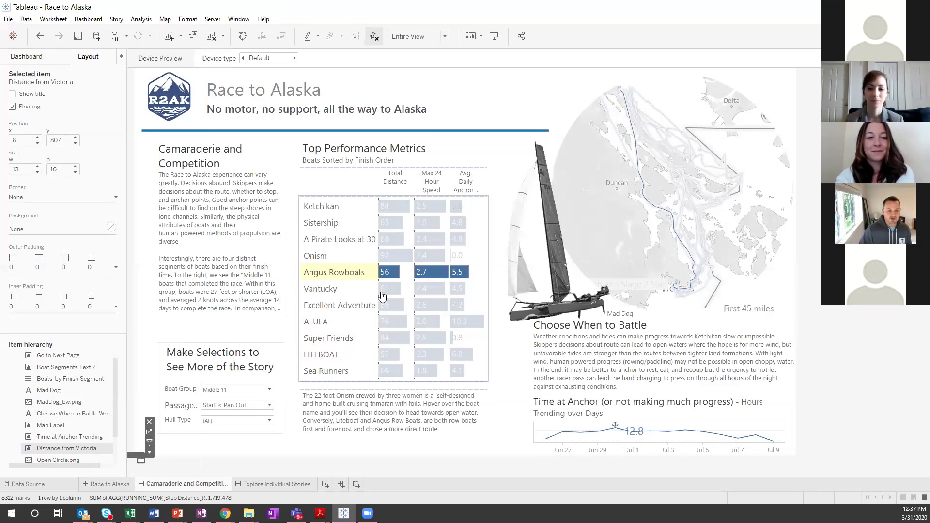
click(394, 260)
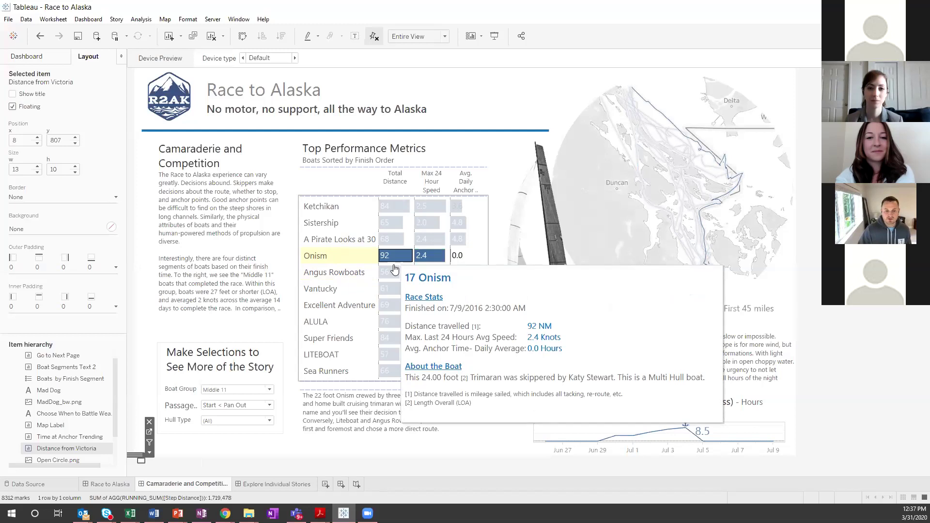
click(342, 387)
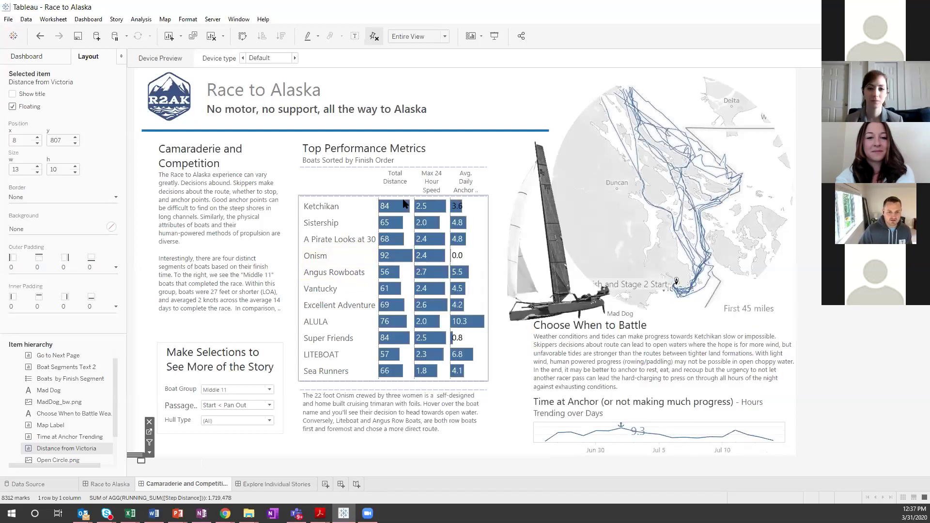
click(359, 208)
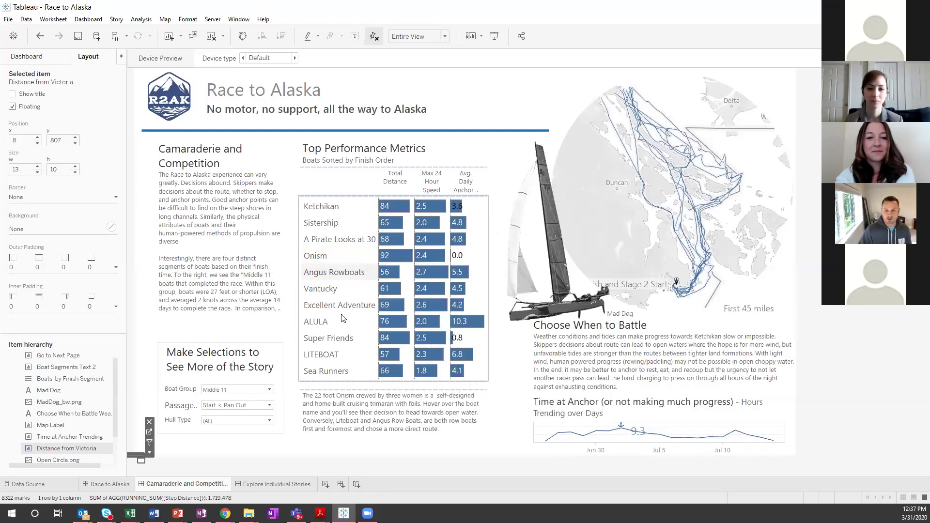
click(390, 258)
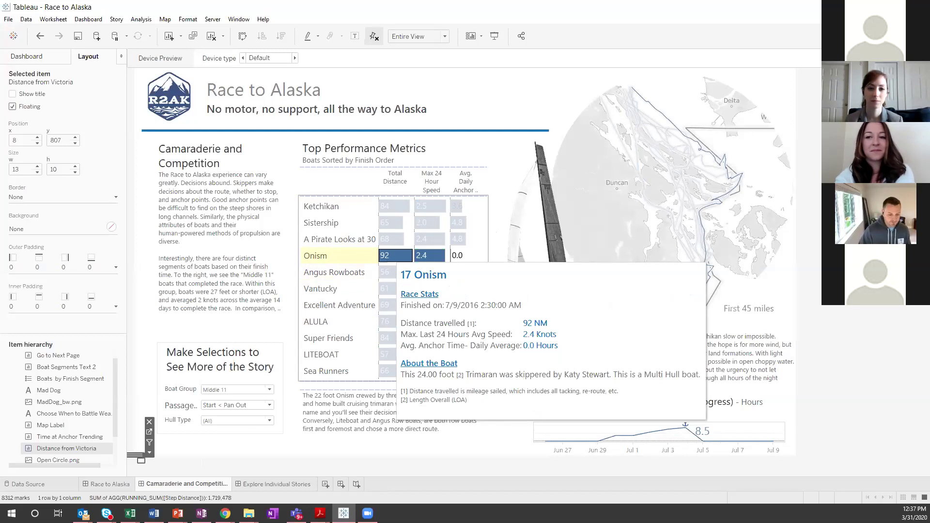
key(Escape)
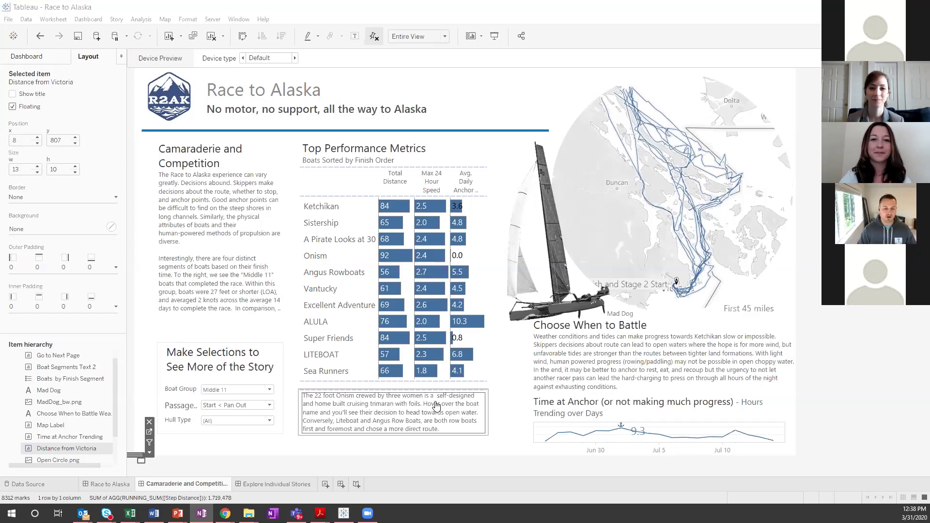
click(359, 379)
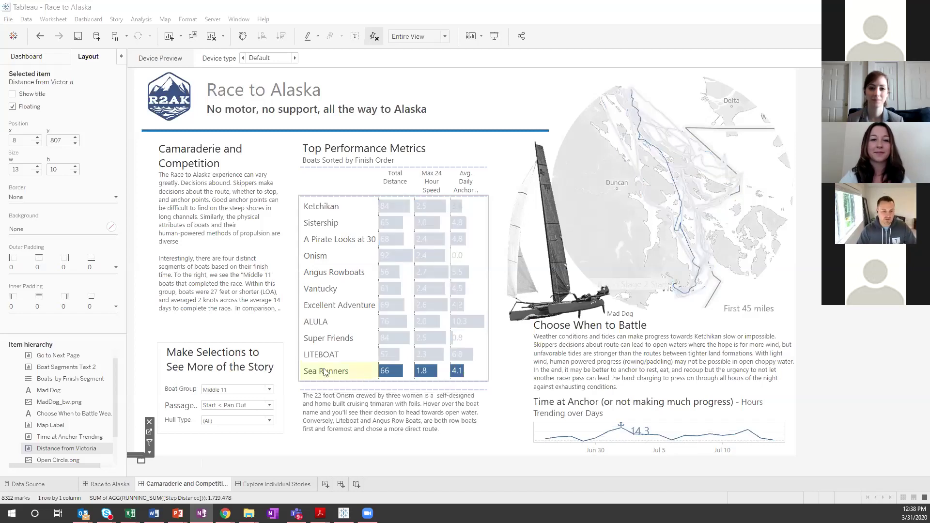
click(295, 336)
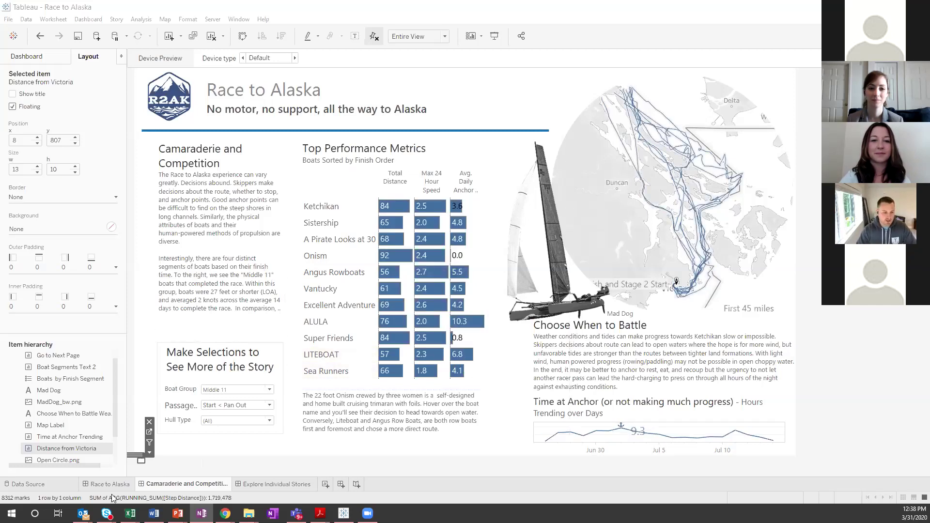
Step: Open the Race to Alaska dashboard and show it full screen in presentation mode
key(ctrl+shift+Tab)
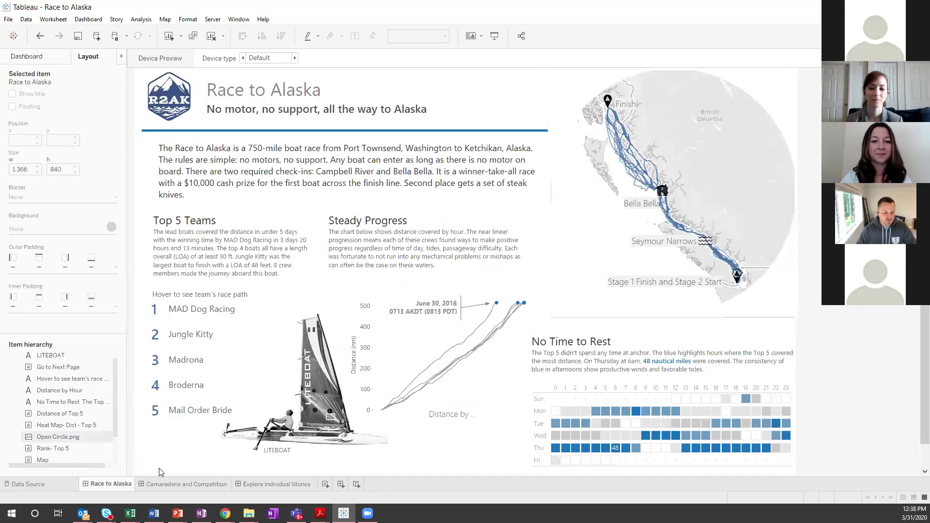
key(alt+Tab)
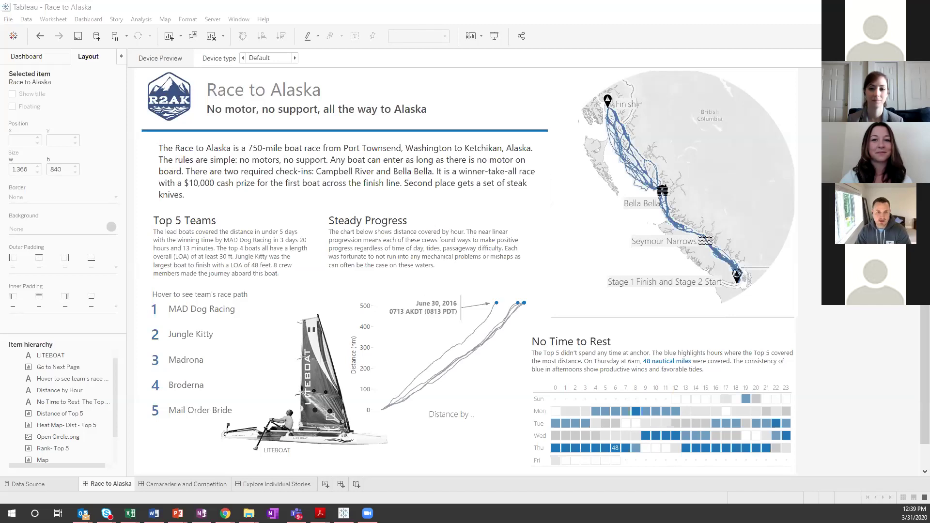
key(F5)
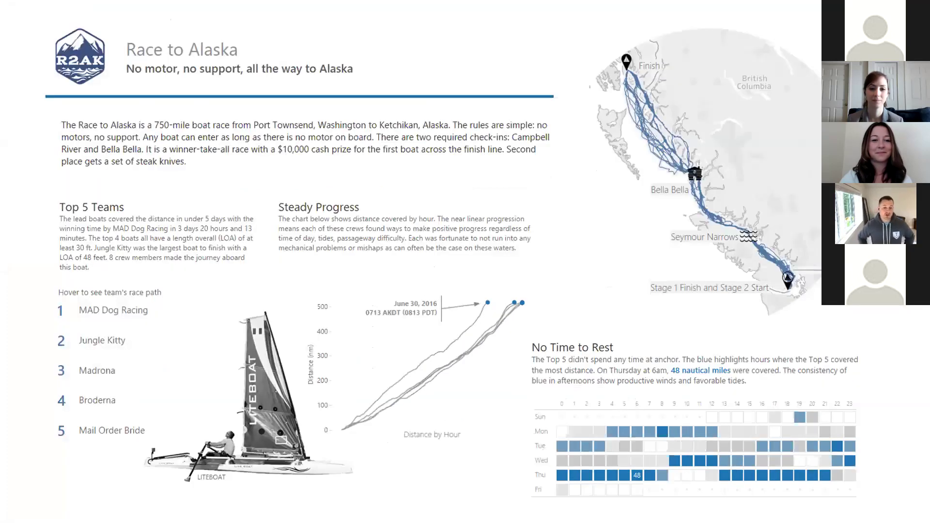
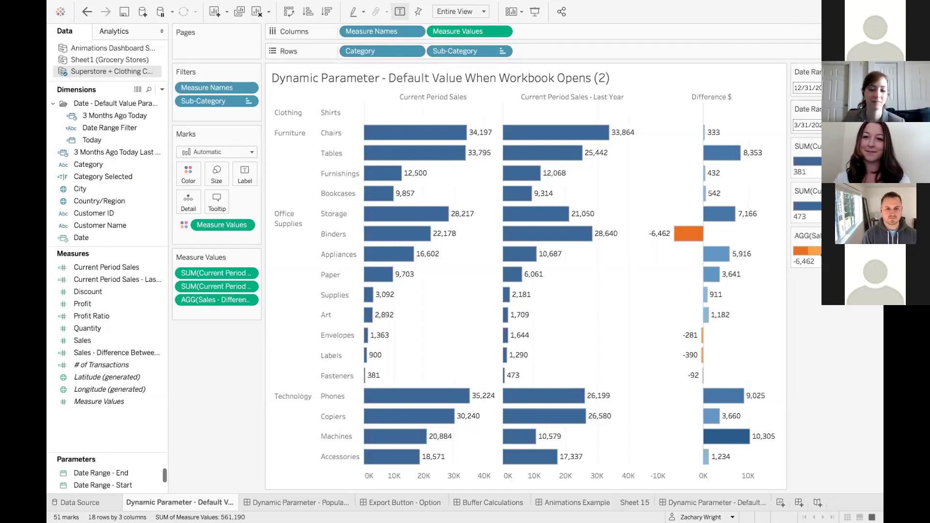
Step: Edit the Date Range - End parameter, trying Current value and then setting its value when the workbook opens to the Today field
click(806, 125)
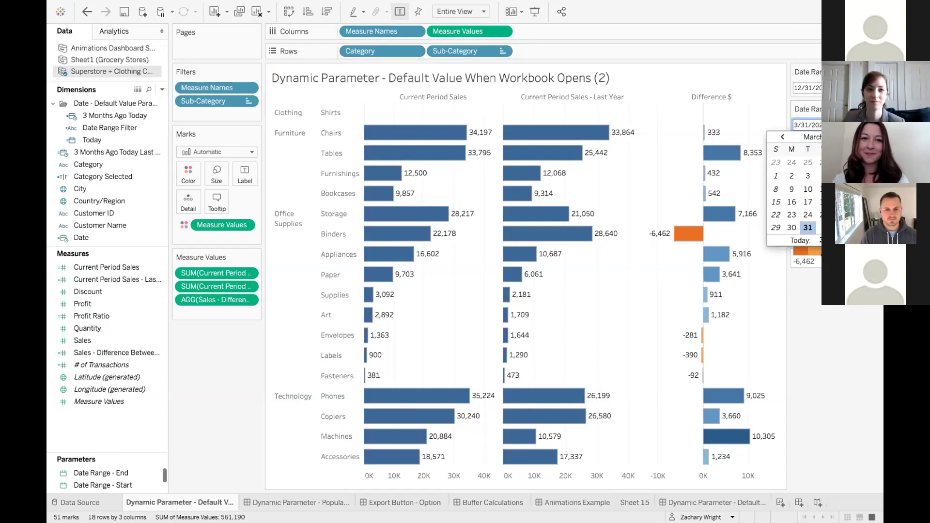
click(817, 105)
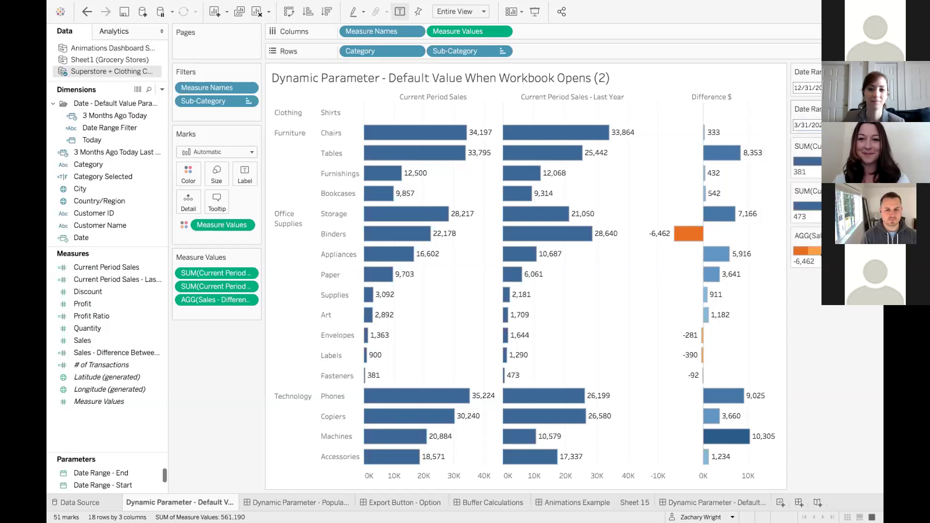
right_click(814, 109)
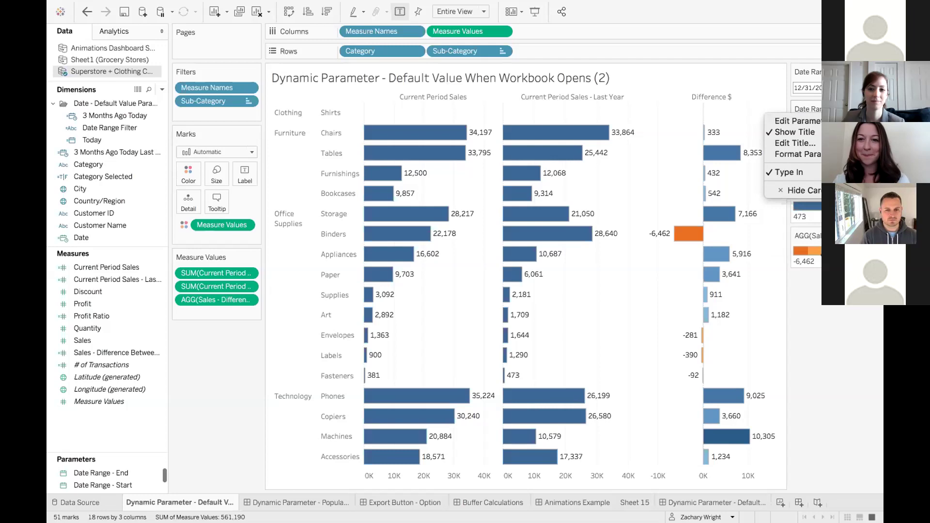
click(814, 121)
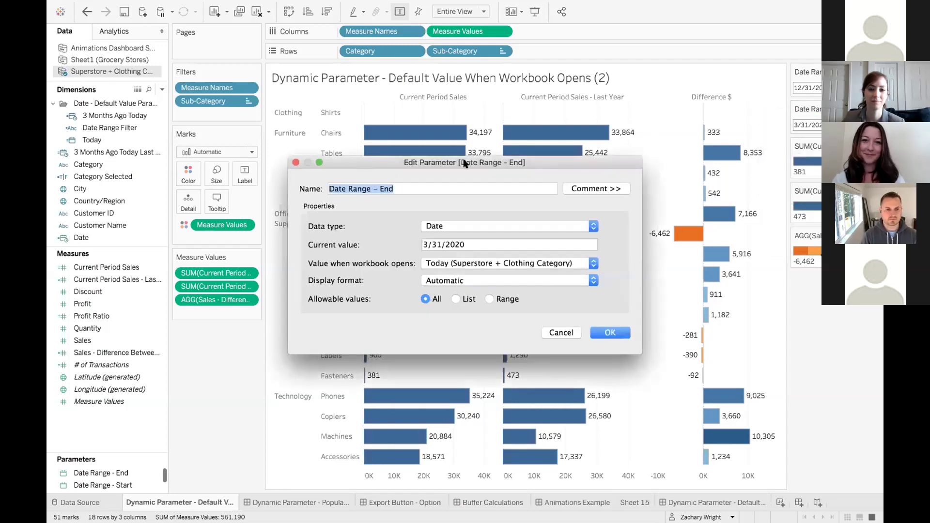
drag(482, 158, 487, 159)
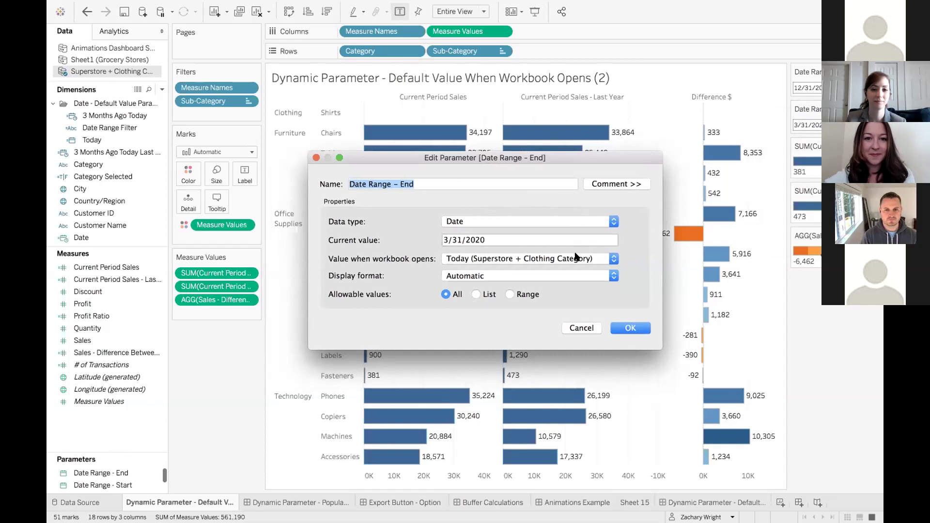
click(547, 259)
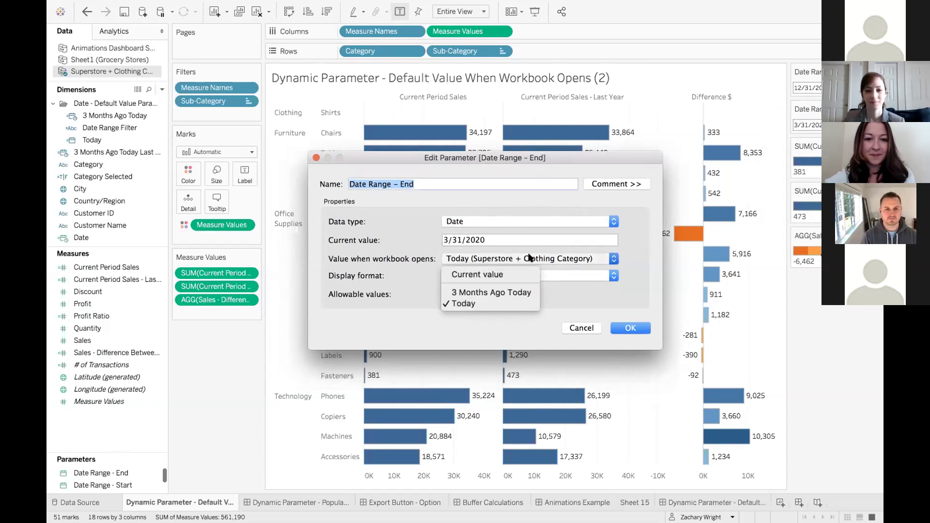
click(487, 275)
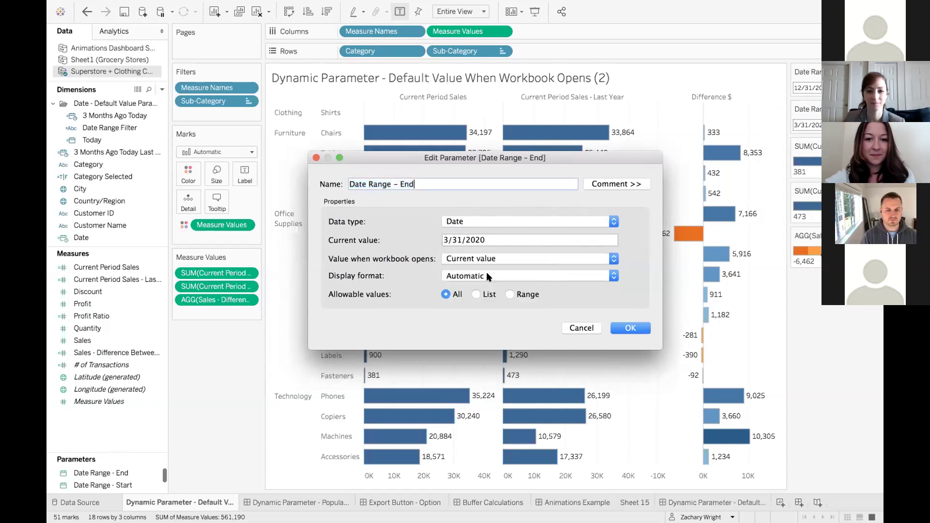
click(532, 259)
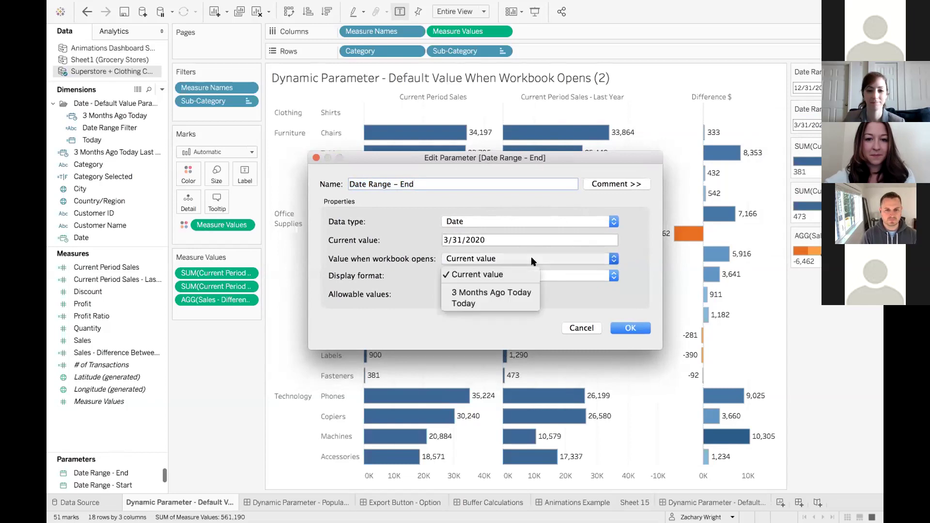
click(472, 303)
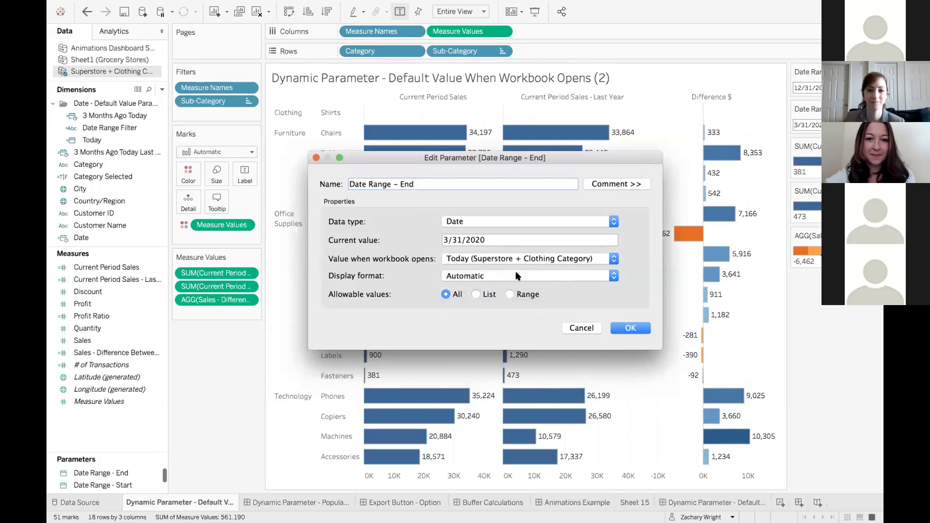
click(630, 328)
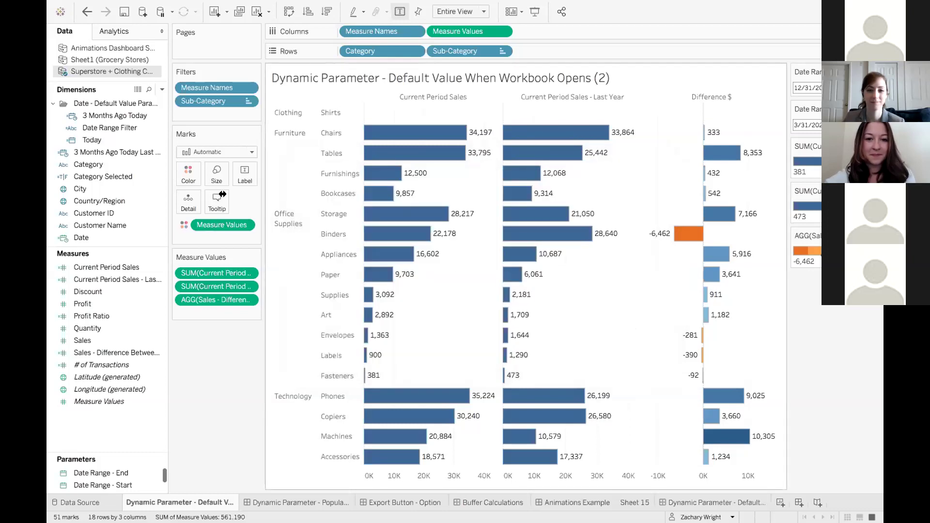
Step: Examine the formula of the Today calculated field and close it without changes
right_click(121, 140)
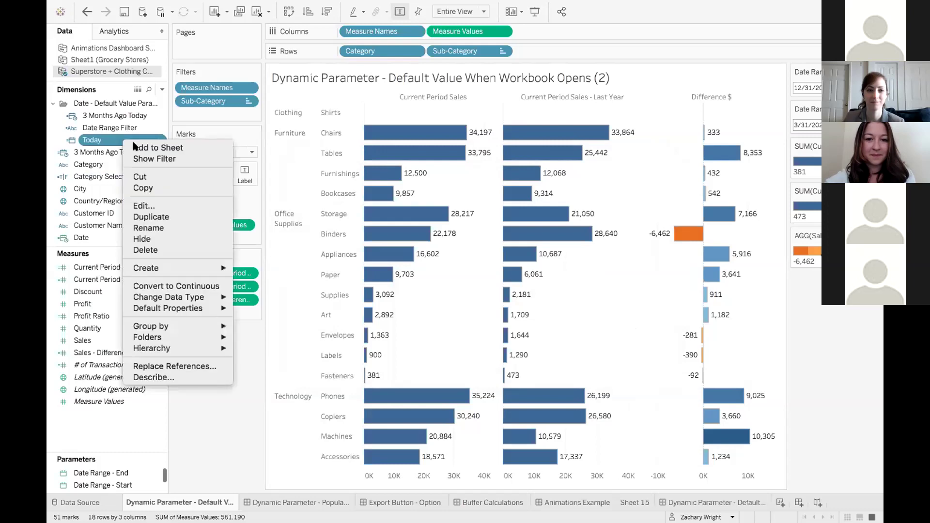
click(150, 208)
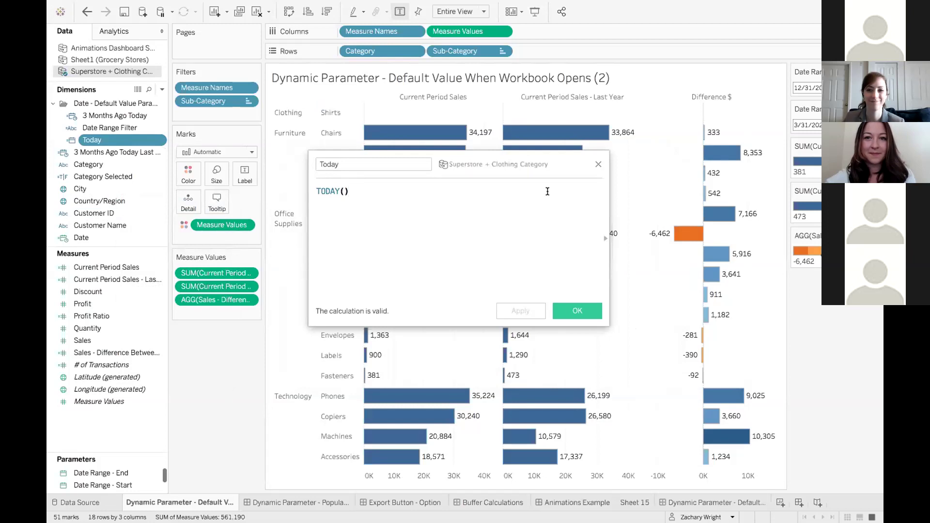
click(598, 165)
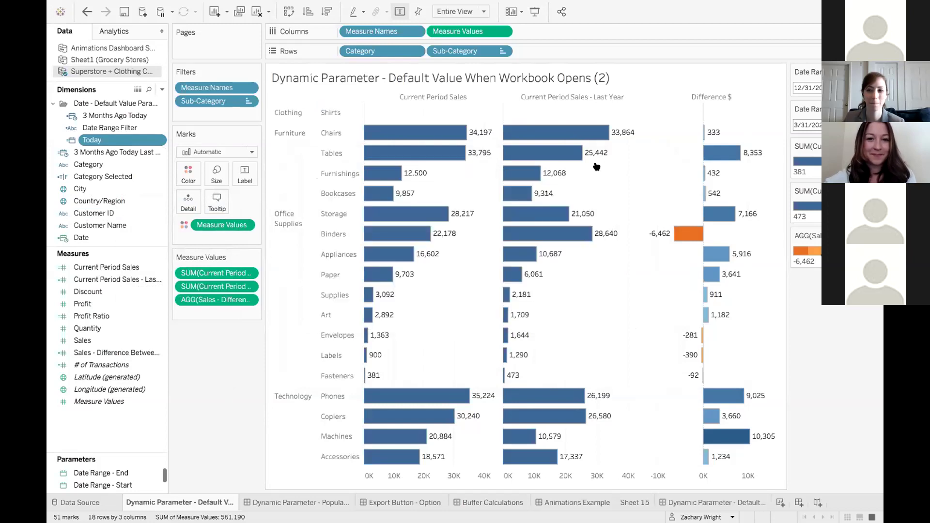
Step: Reopen the Date Range - End parameter and review the field choices for its value when the workbook opens, keeping Today
right_click(119, 481)
click(104, 473)
right_click(103, 469)
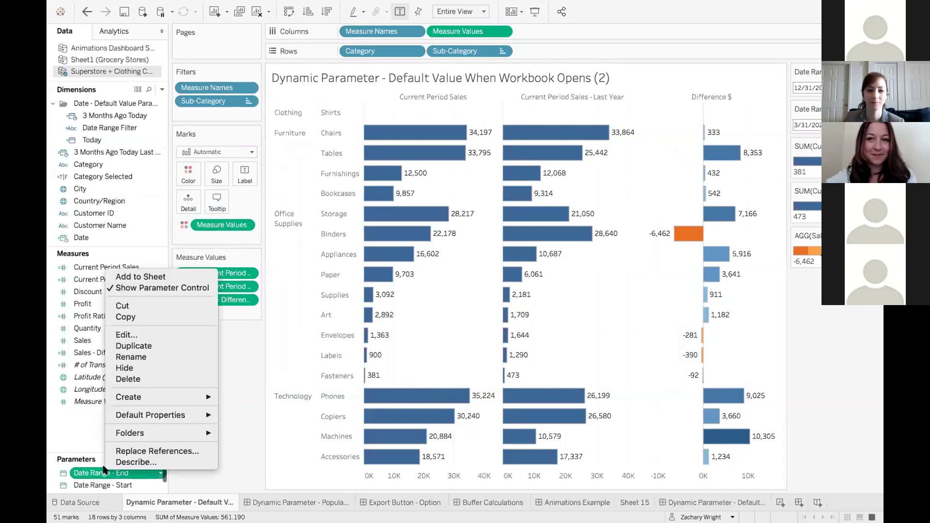
click(162, 334)
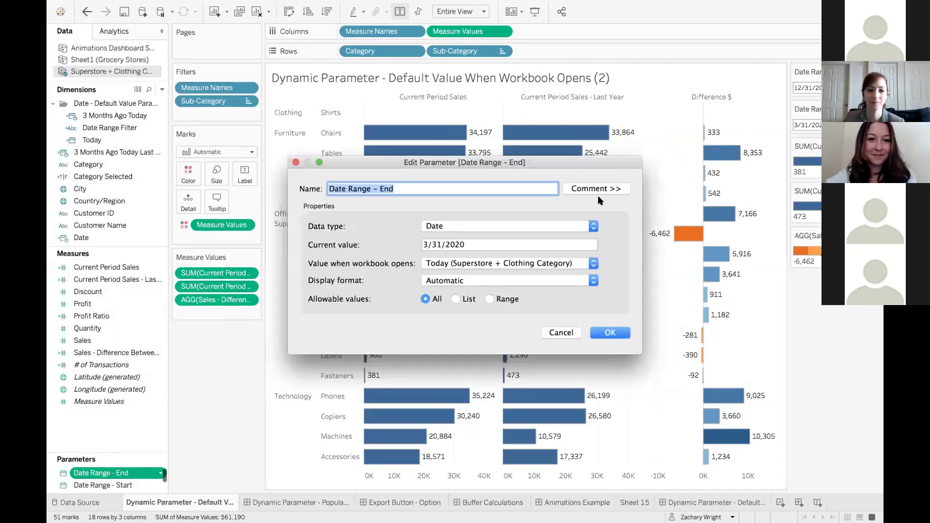
drag(559, 164, 584, 217)
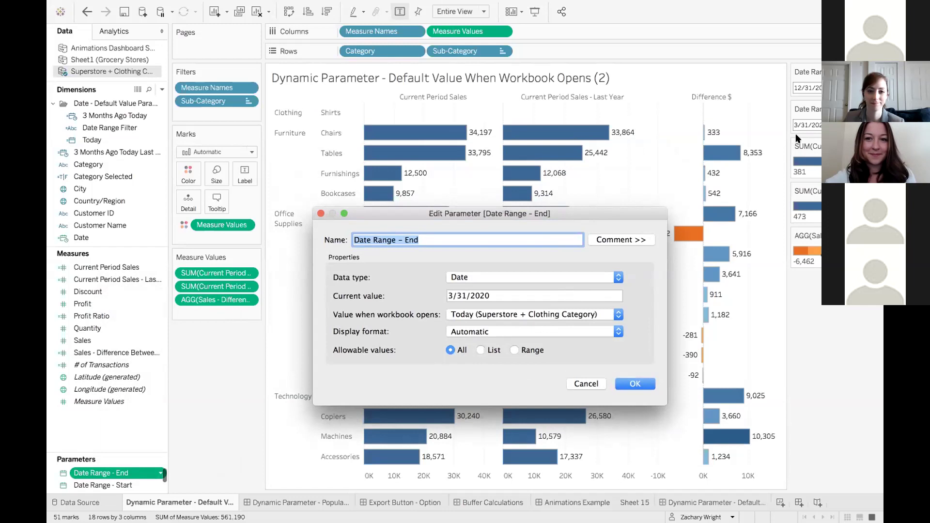
click(562, 316)
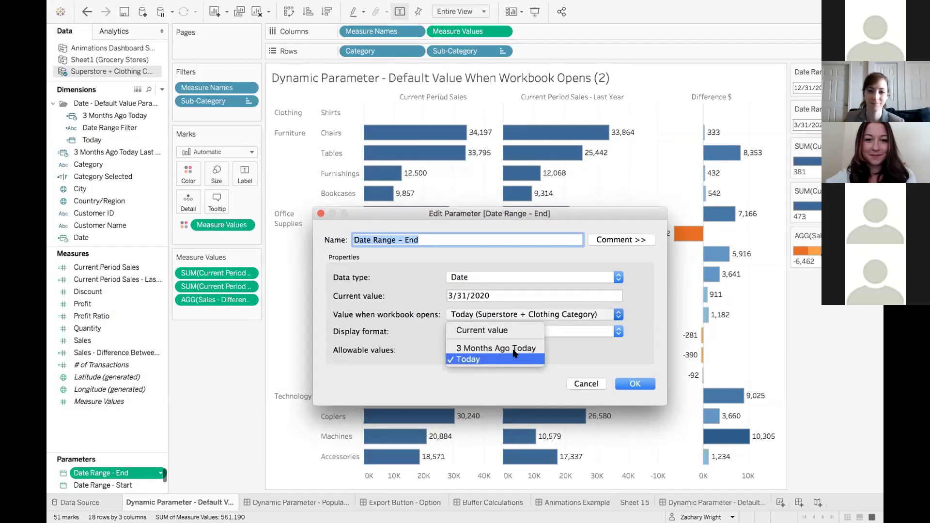
click(484, 360)
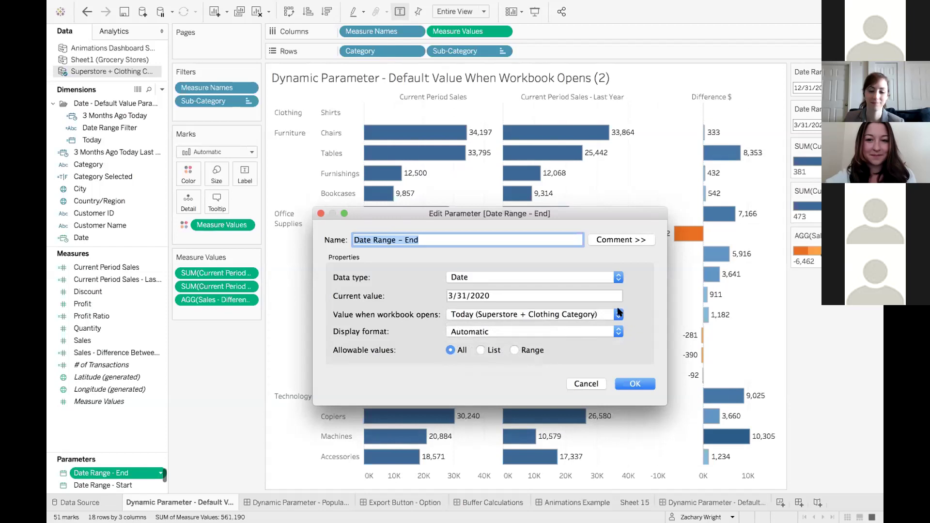
Step: Try a fixed list of allowable values, filled from Ship Date in Superstore + Clothing Category and replaced from Animations Dashboard Source
click(479, 350)
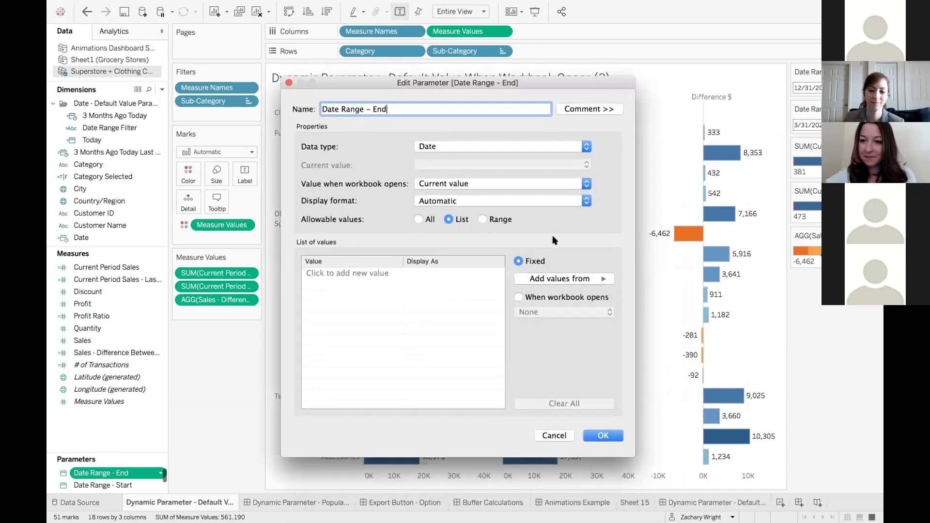
click(535, 278)
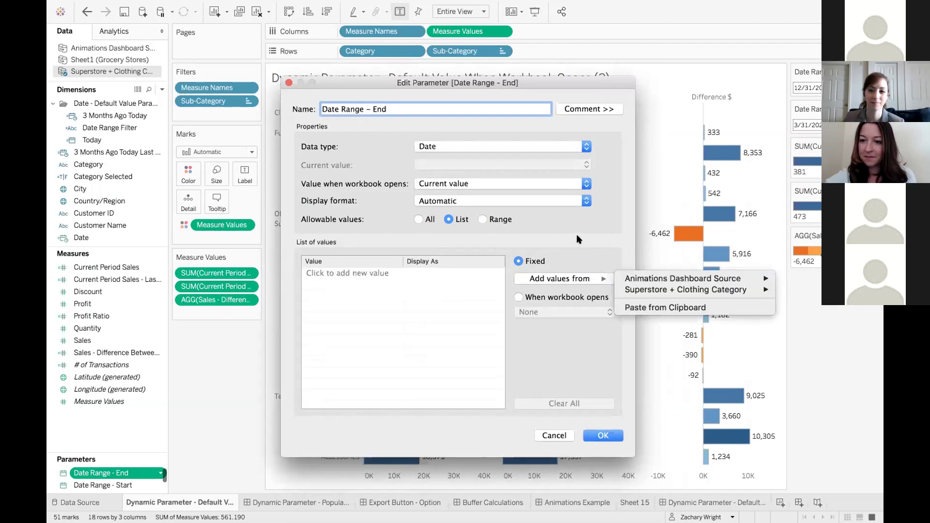
mouse_move(658, 290)
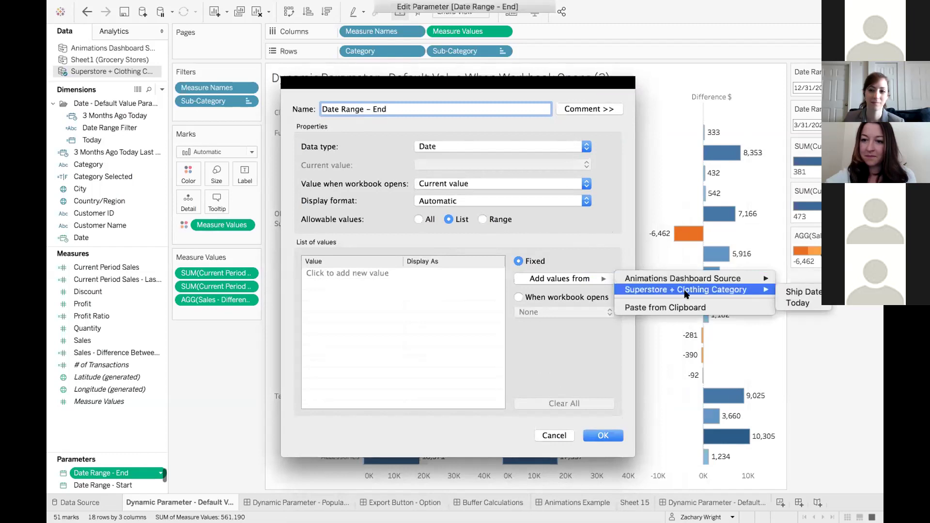
click(793, 294)
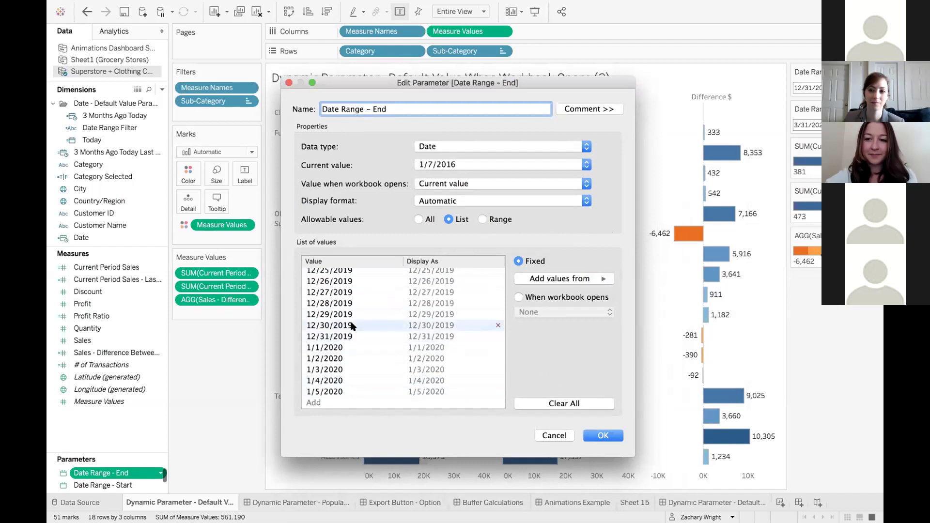
click(557, 279)
mouse_move(659, 287)
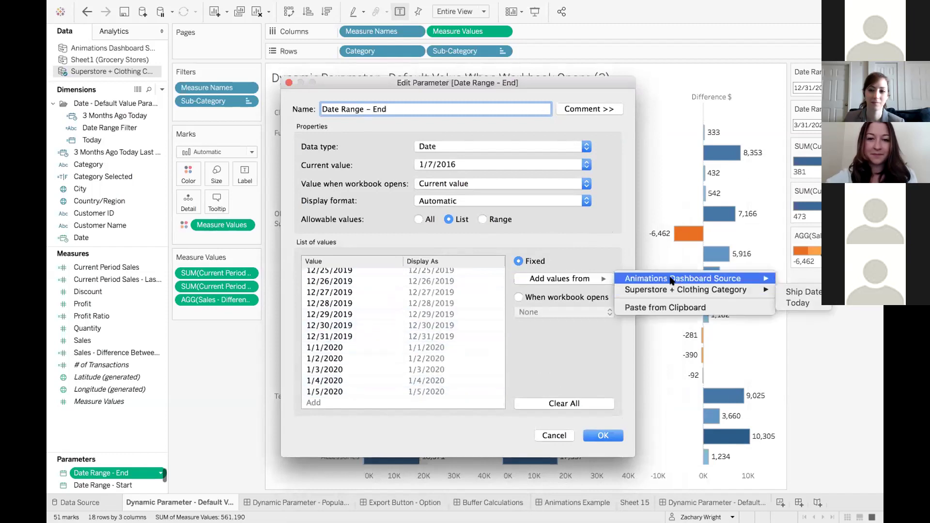
click(795, 281)
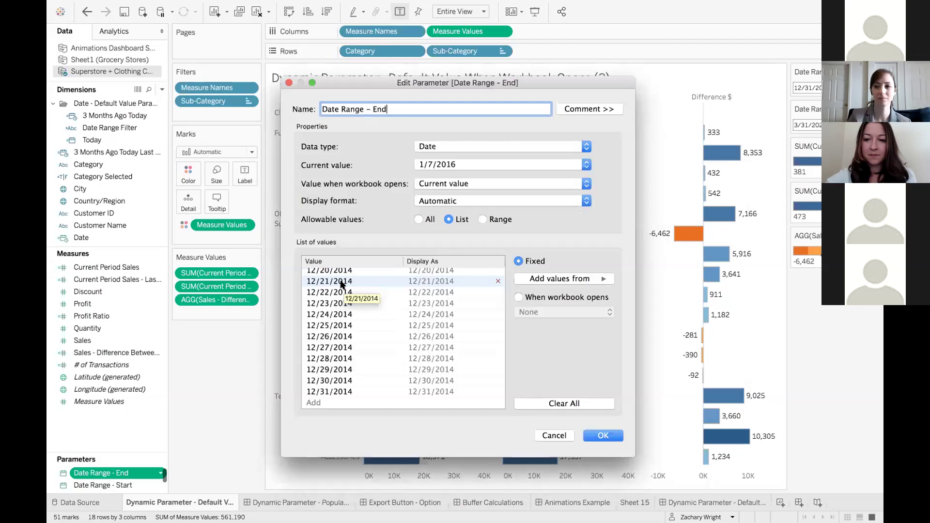
Step: Try refreshing the parameter's value list when the workbook opens from Order Date in Animations Dashboard Source, and discard the parameter edits
click(517, 297)
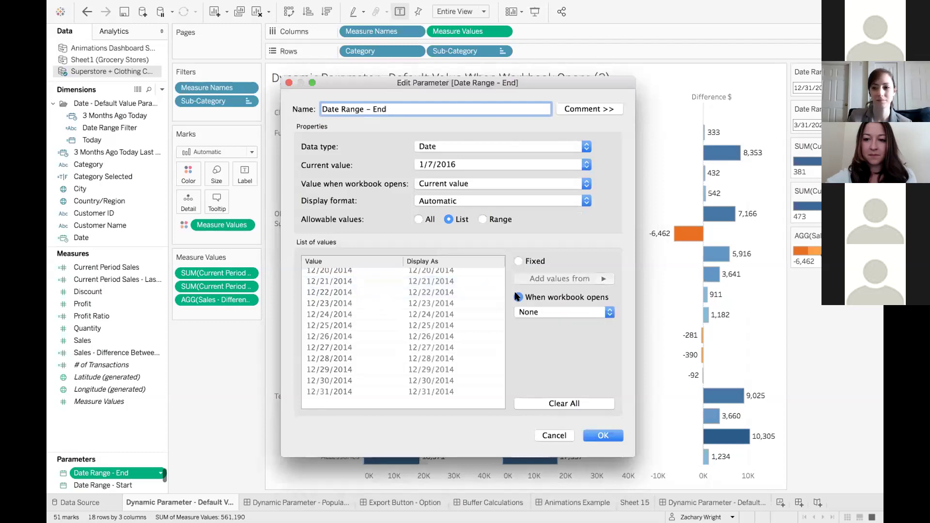
click(561, 312)
mouse_move(577, 347)
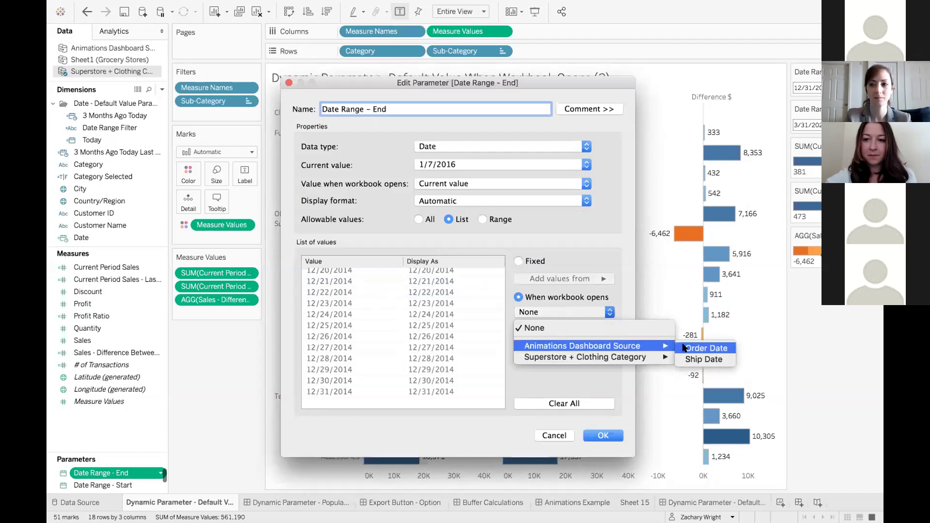
click(706, 348)
click(519, 297)
click(562, 312)
mouse_move(558, 345)
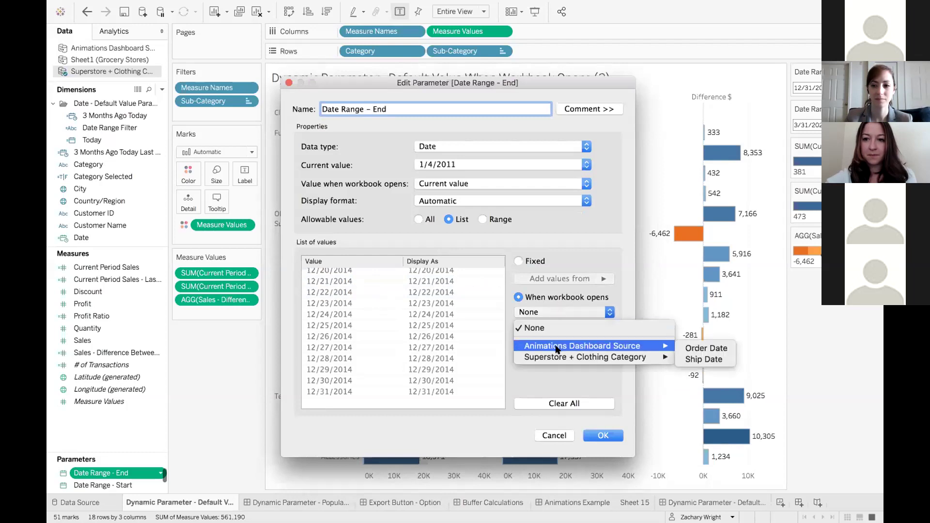
click(686, 345)
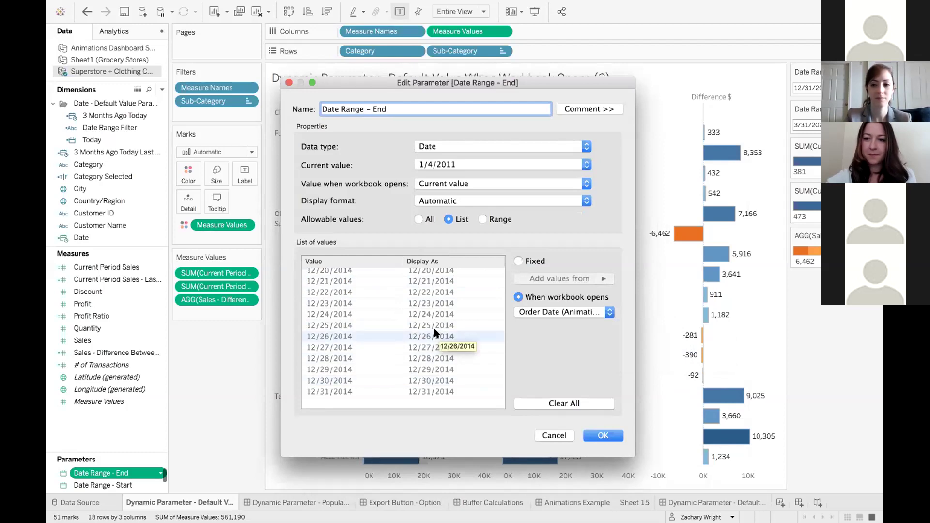
click(554, 435)
Step: Open the Category Drilldown dashboard and set the Select a Category parameter to Furniture
click(266, 502)
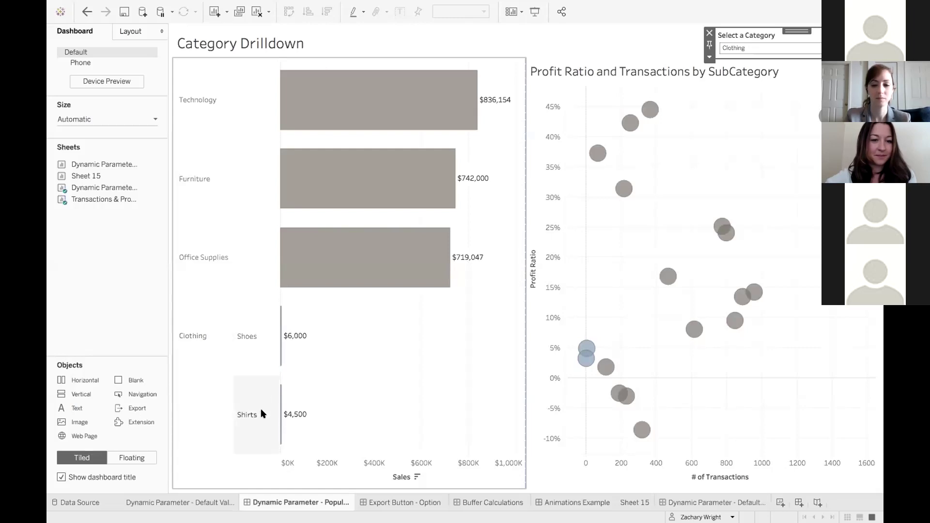
mouse_move(585, 359)
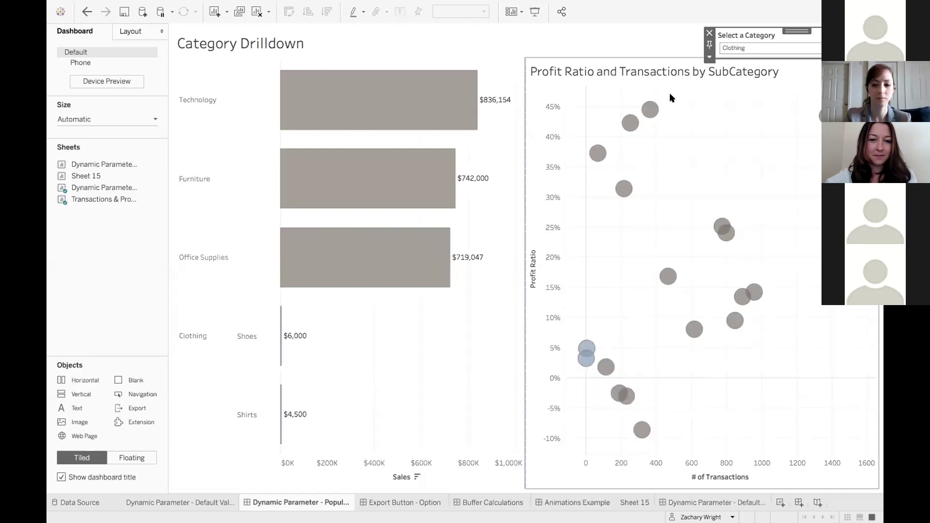
click(740, 49)
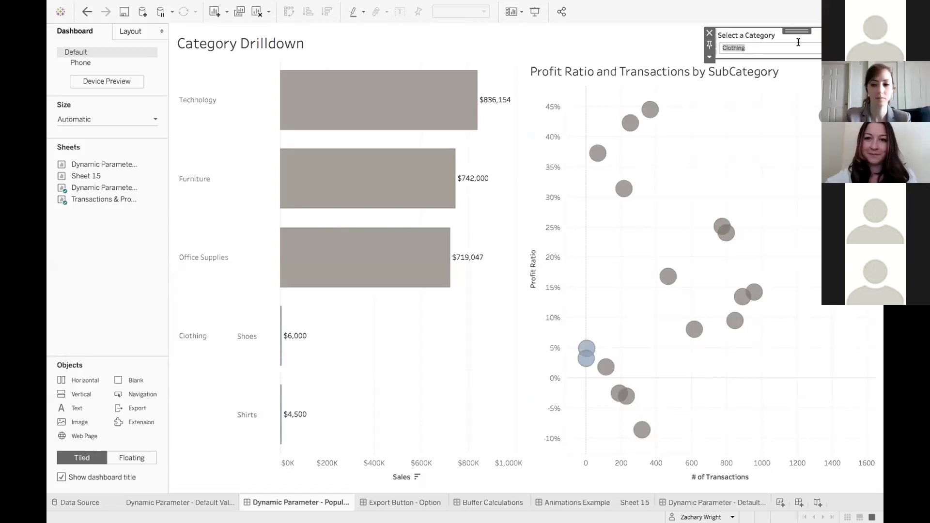
text(Furniture)
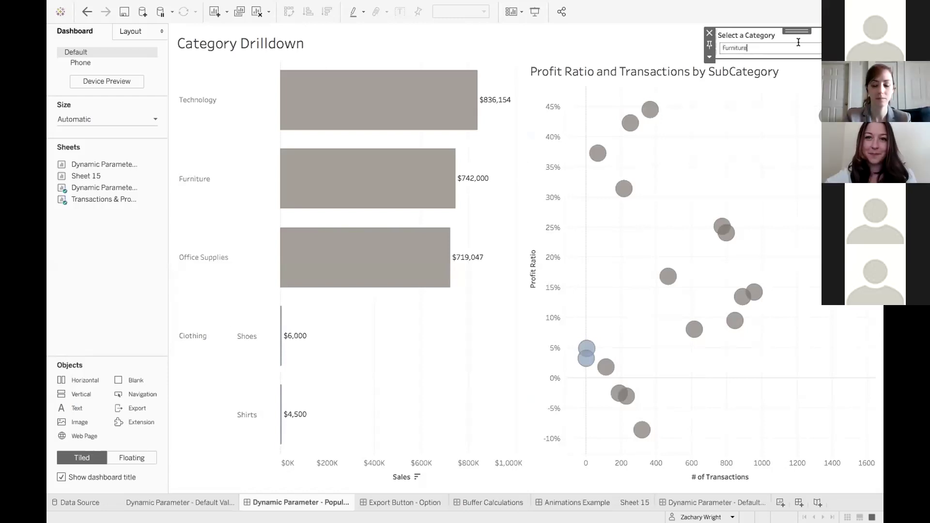
key(Return)
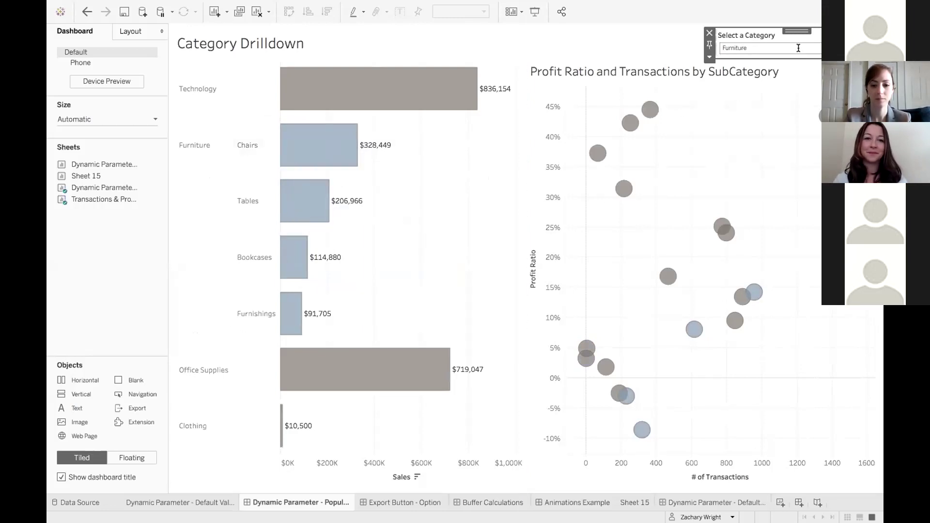
Step: Restrict the Select a Category parameter to a fixed list of values taken from Category in Superstore + Clothing Category
click(709, 56)
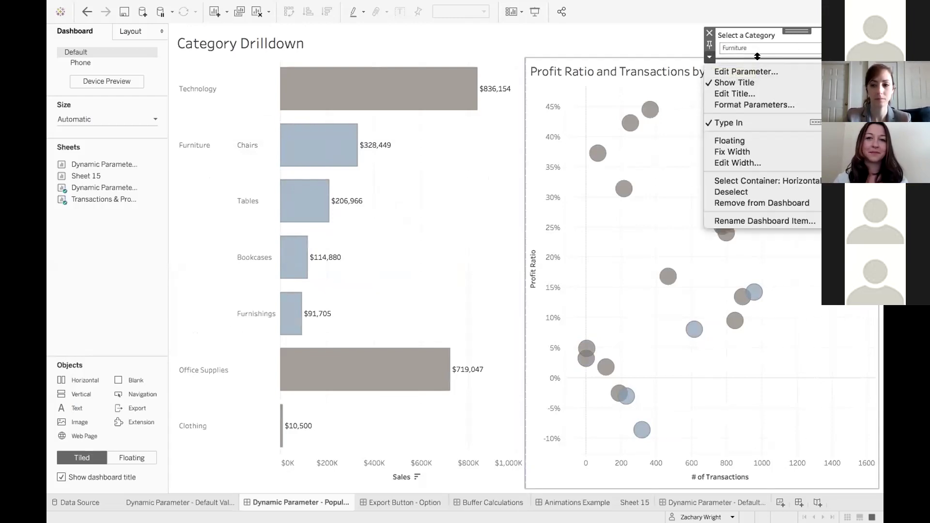
click(749, 72)
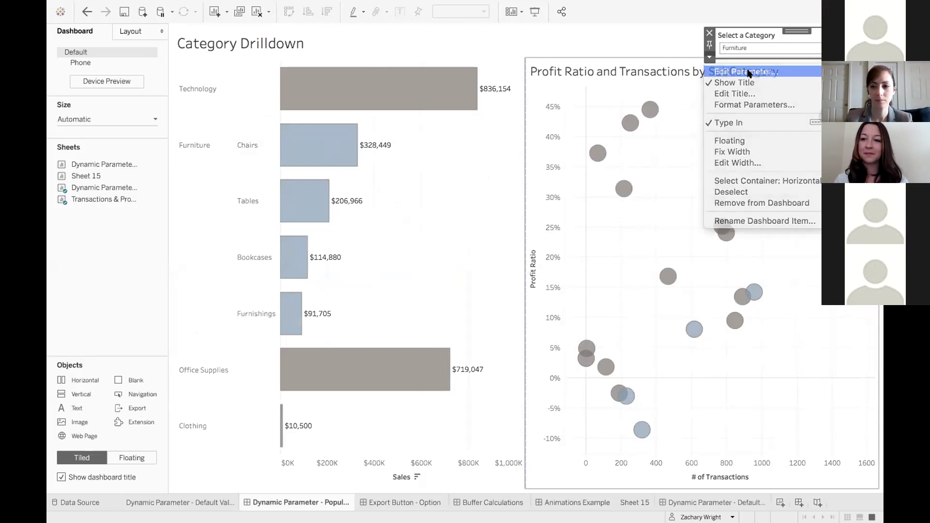
drag(462, 163, 582, 132)
click(585, 267)
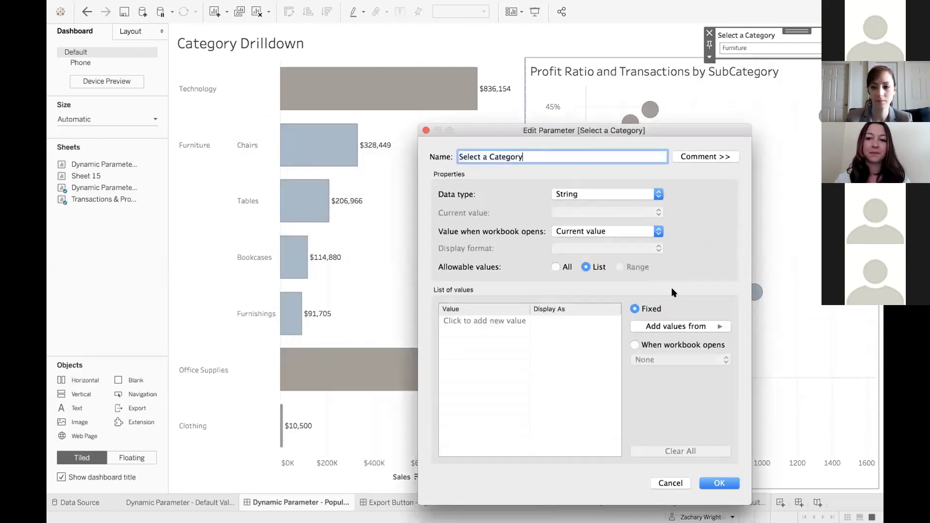
click(658, 327)
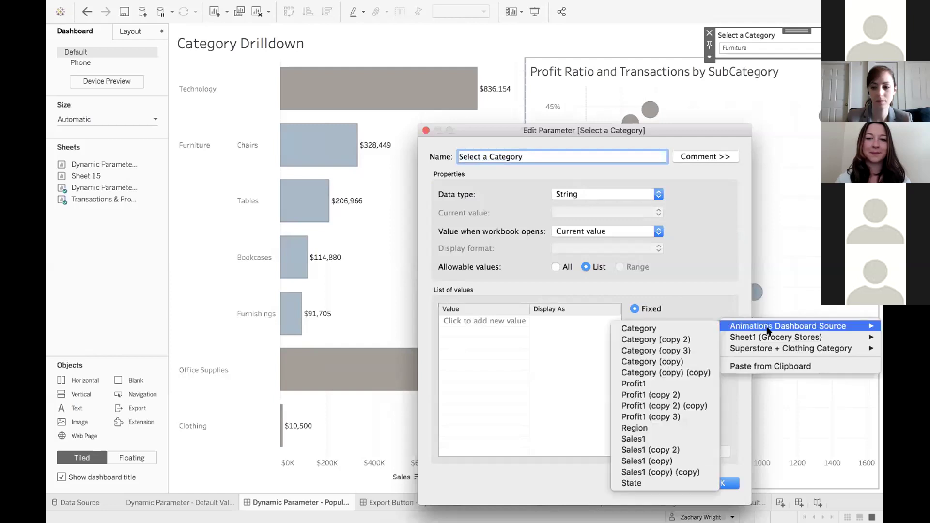
mouse_move(776, 347)
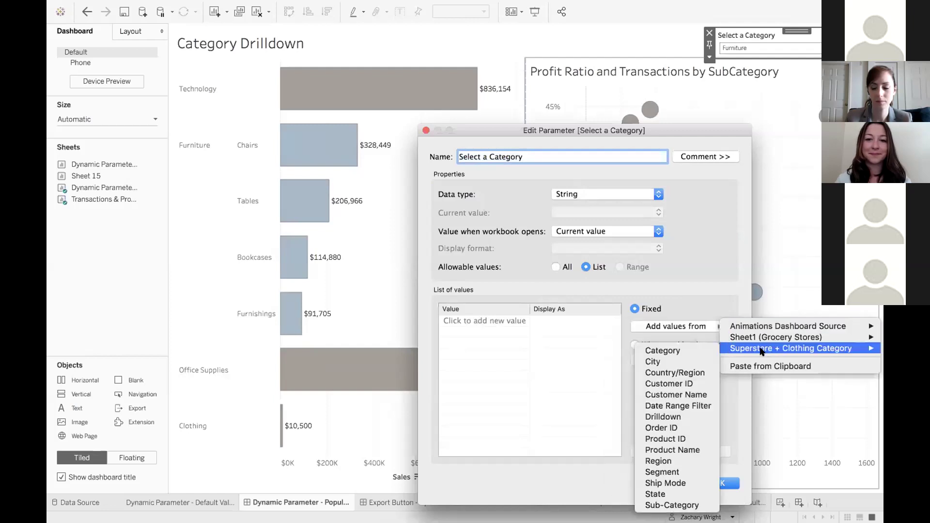
click(693, 350)
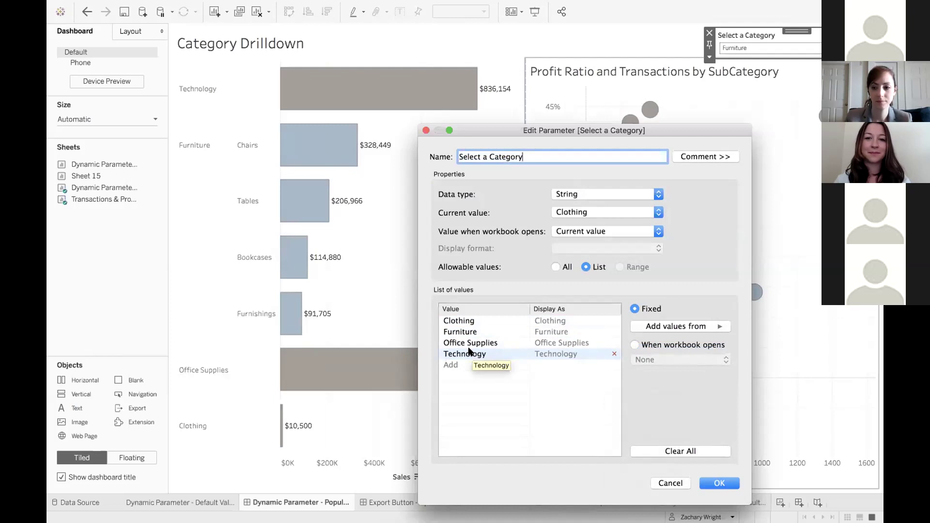
click(719, 483)
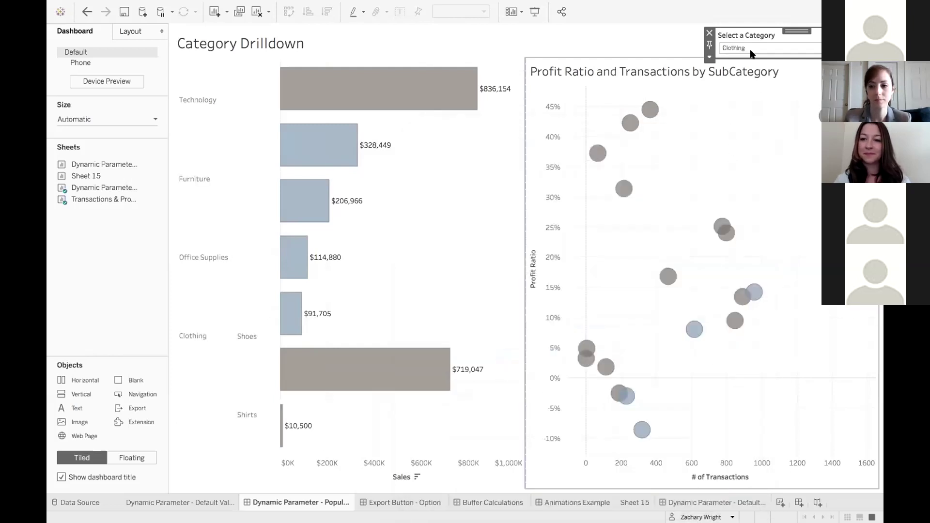
Step: Make the Select a Category value list refresh when the workbook opens from Category in Superstore + Clothing Category
click(708, 56)
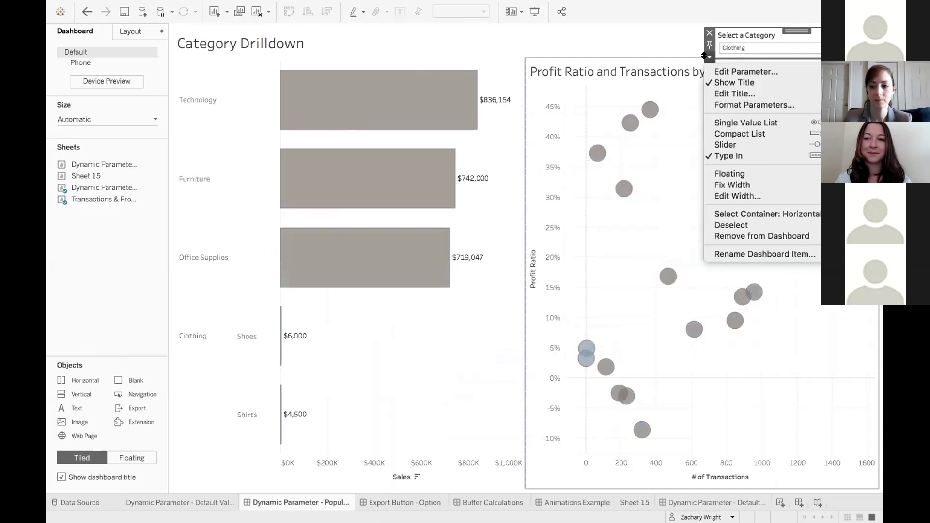
click(727, 71)
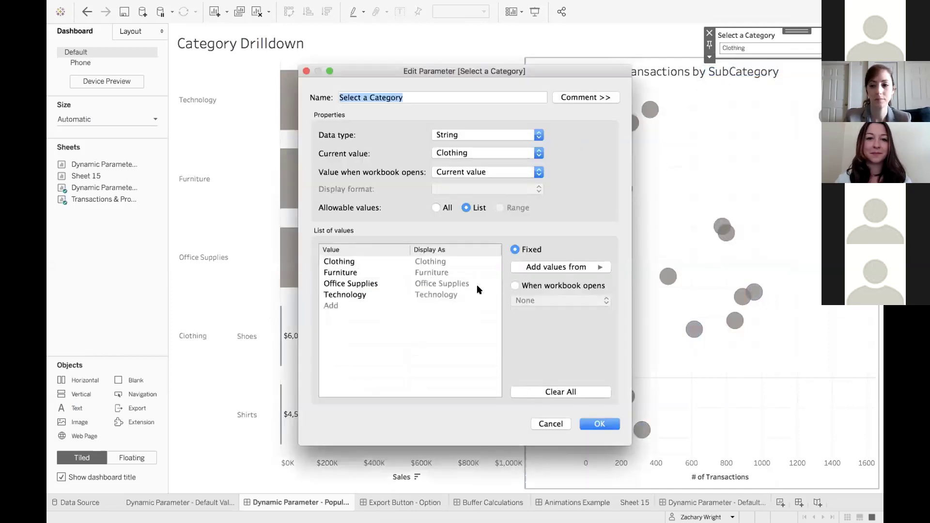
click(487, 176)
click(584, 169)
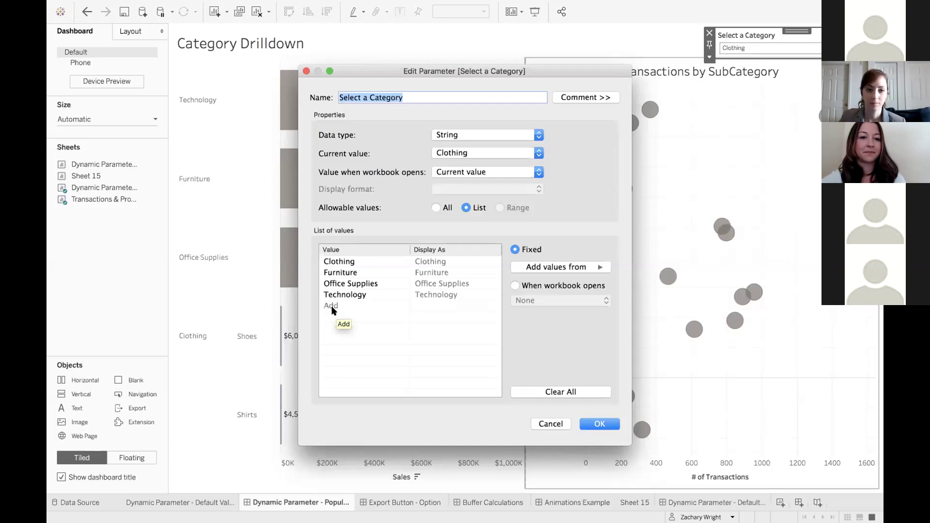
click(516, 286)
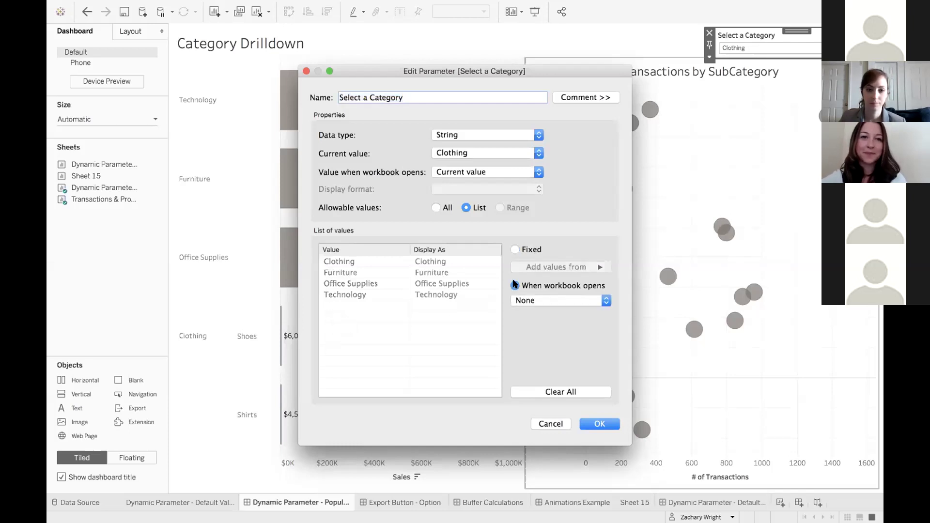
click(531, 301)
mouse_move(591, 363)
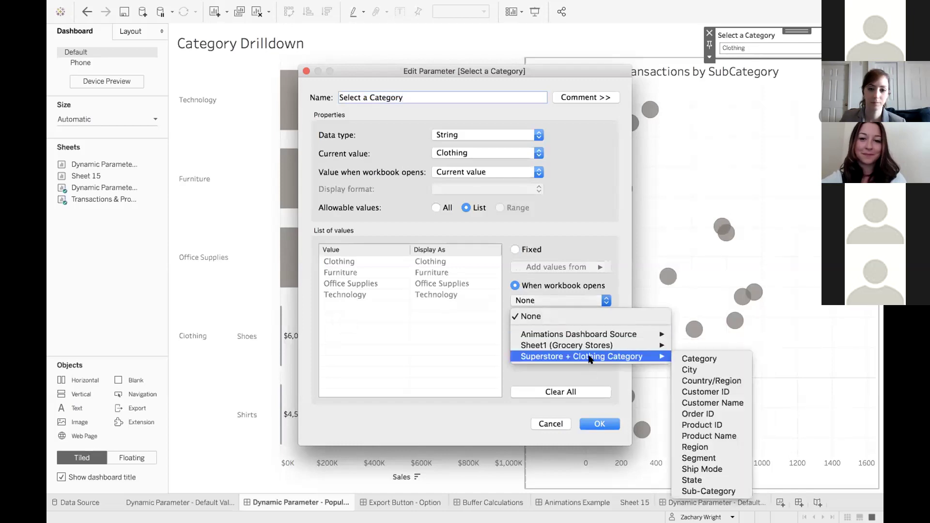
click(690, 359)
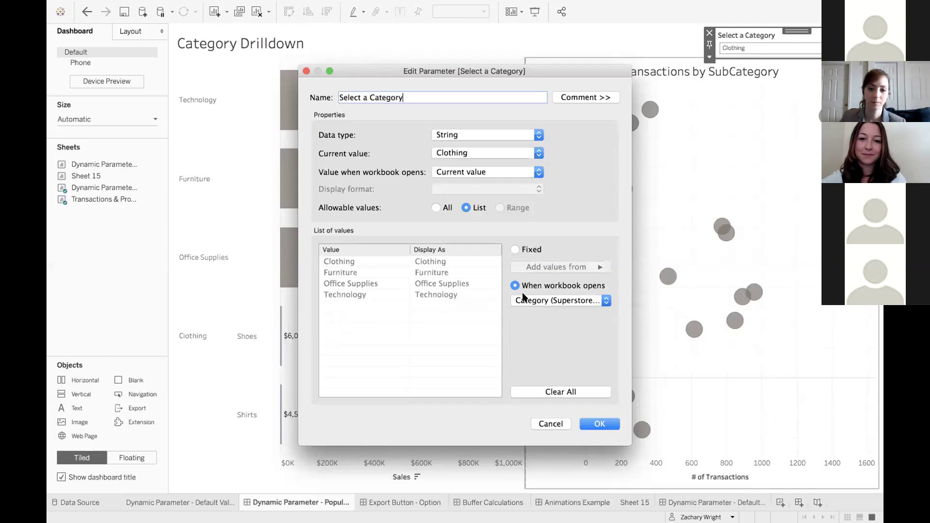
click(599, 424)
Step: Display the Select a Category parameter as a single value list and choose Furniture
click(709, 57)
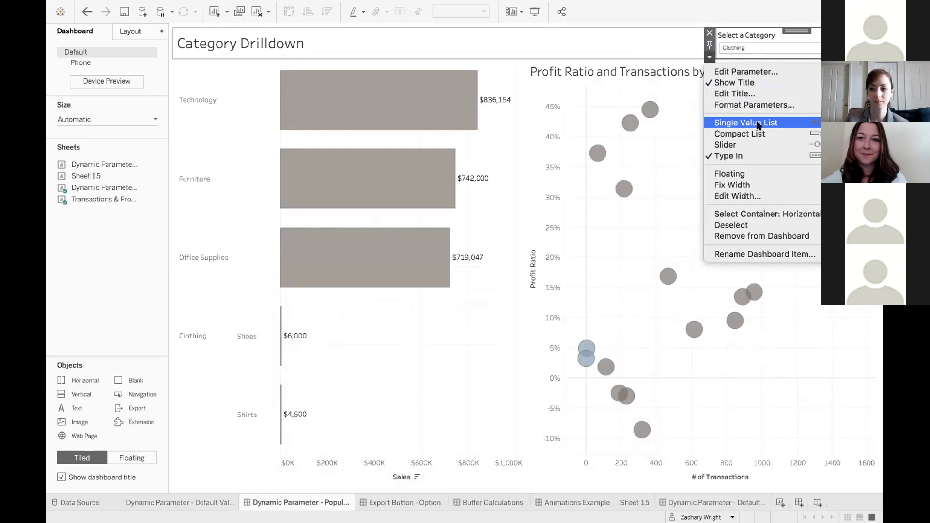
click(758, 123)
click(725, 59)
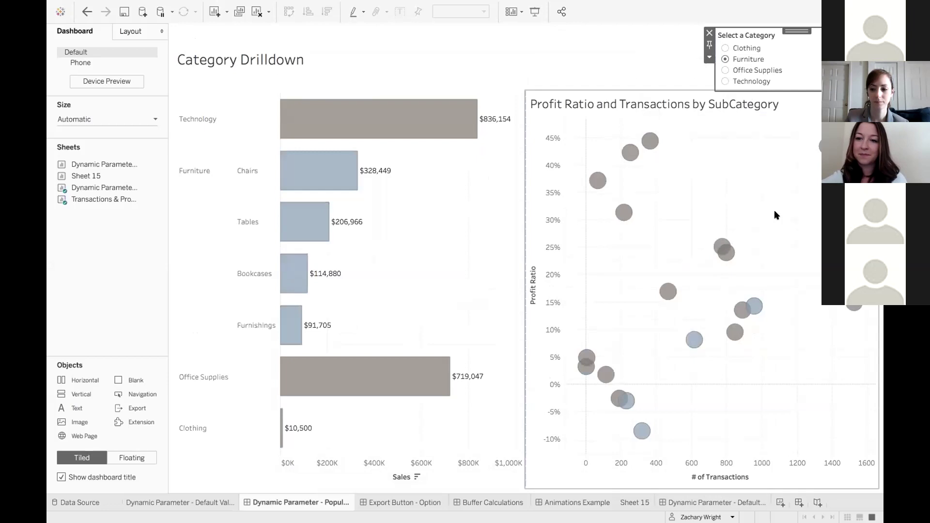
Step: Switch to the What's New in 2020.1 PowerPoint presentation and show slide 5 on viz animations
key(ctrl+Right)
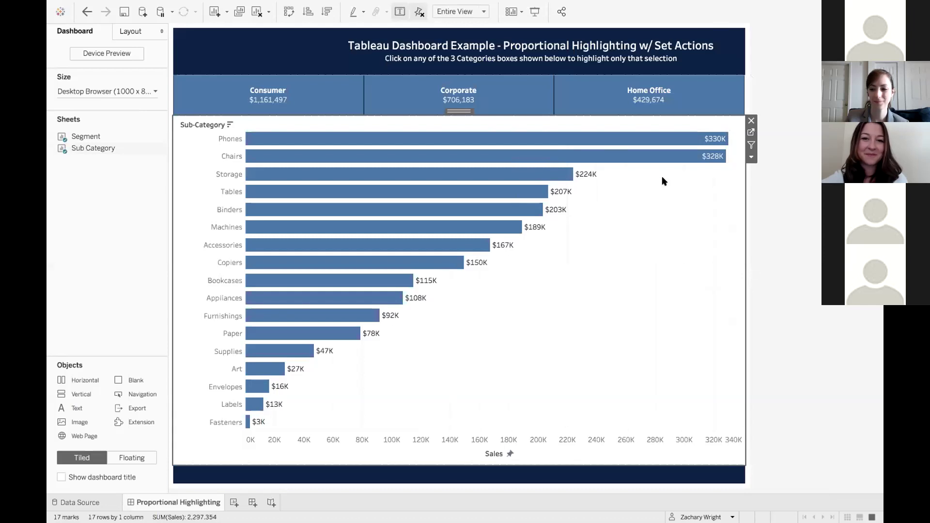
key(super+Tab)
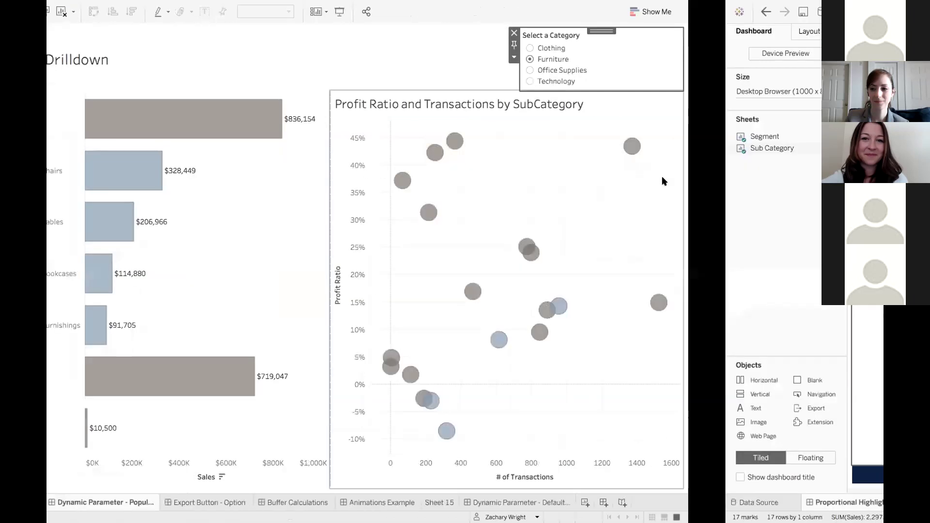
click(79, 201)
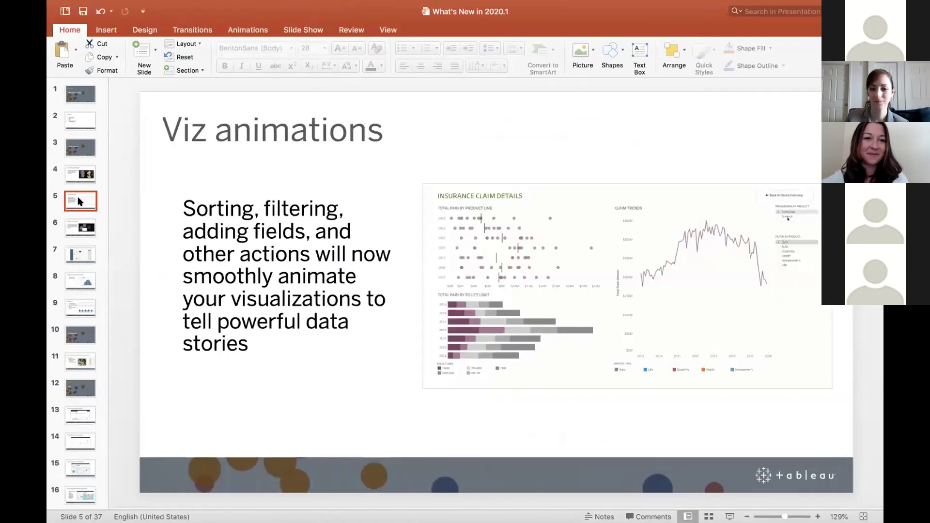
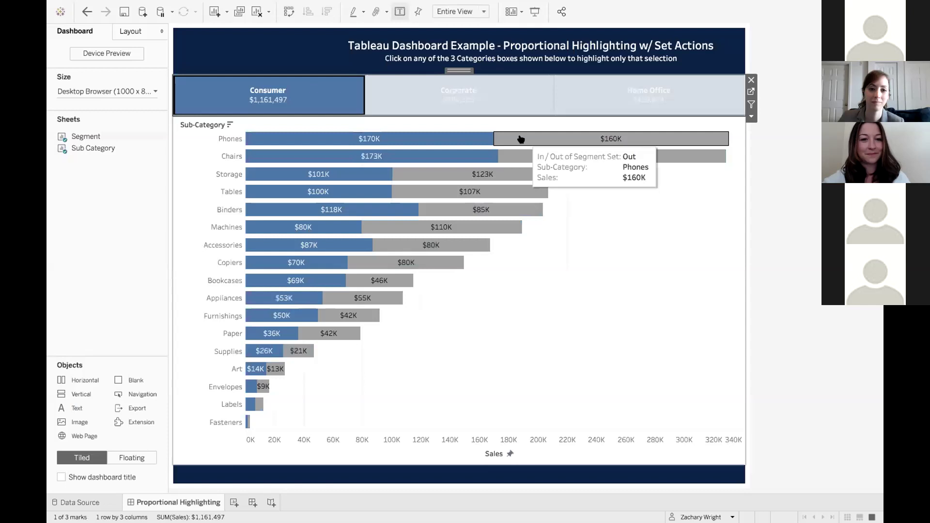
Step: On the Proportional Highlighting dashboard, highlight the Corporate, Home Office and Consumer segments in turn to demonstrate the animated bars
click(483, 92)
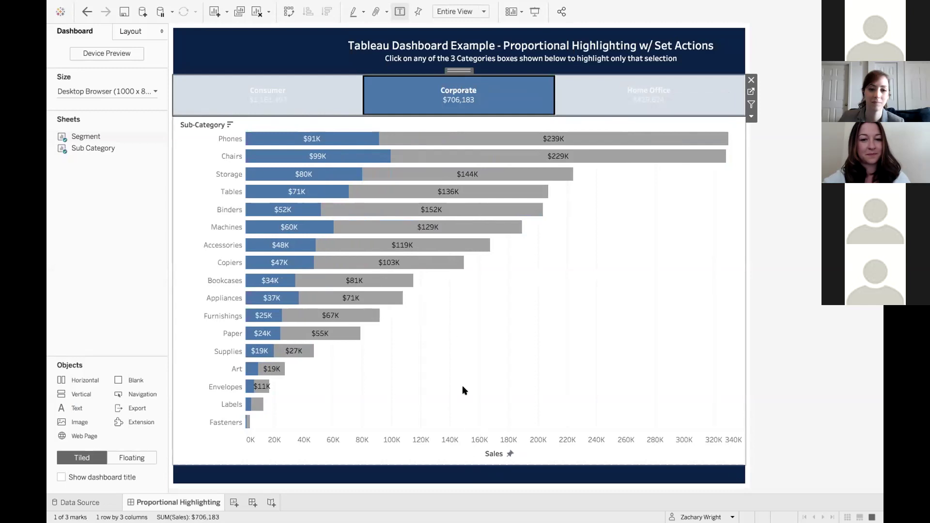
mouse_move(375, 137)
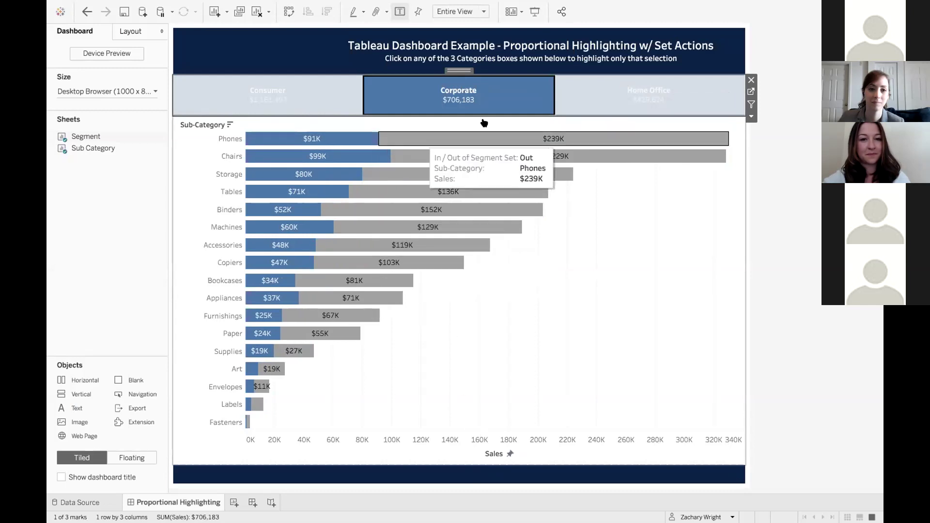
mouse_move(517, 109)
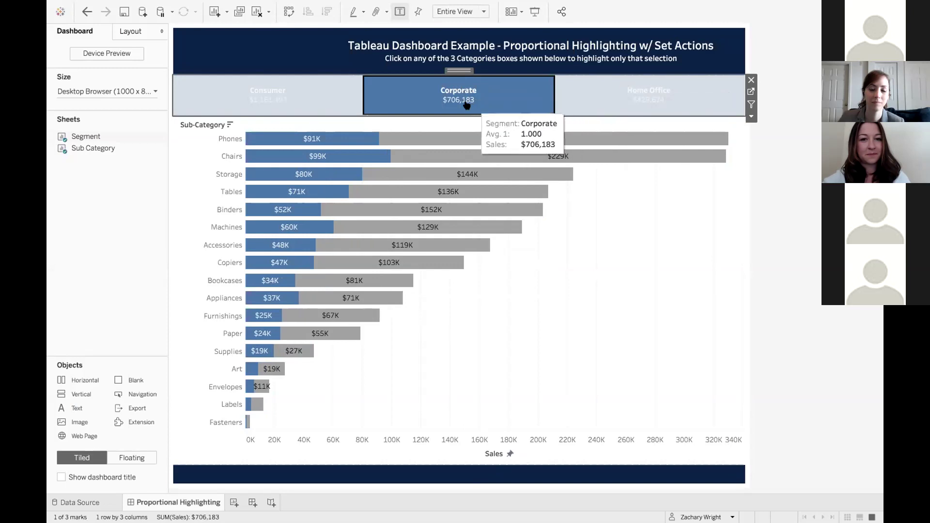
click(574, 100)
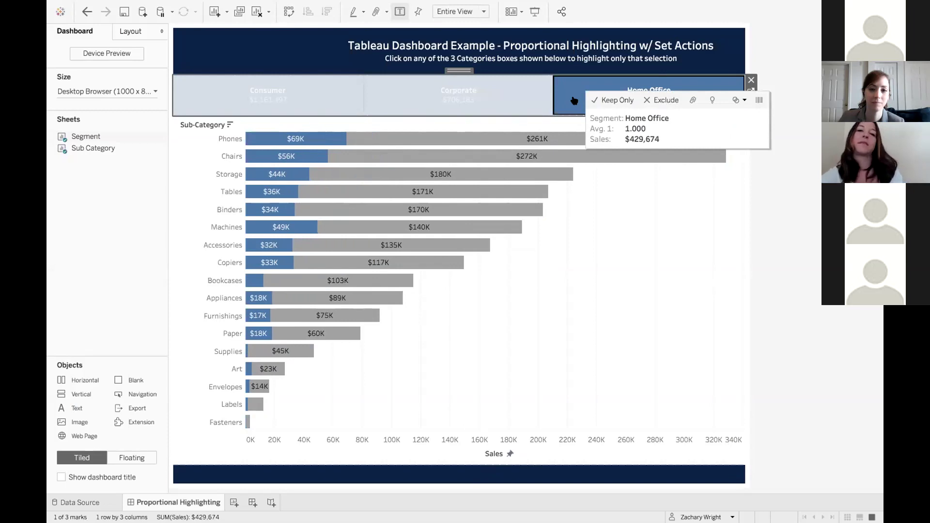
click(268, 105)
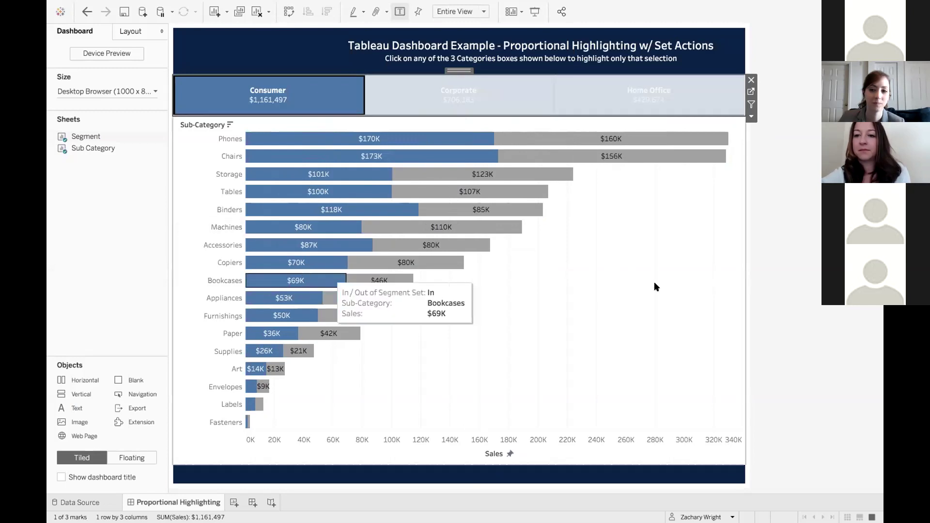
Step: Switch to the Hurricane Animation dashboard and play the 2005 storm tracks forward
key(ctrl+Right)
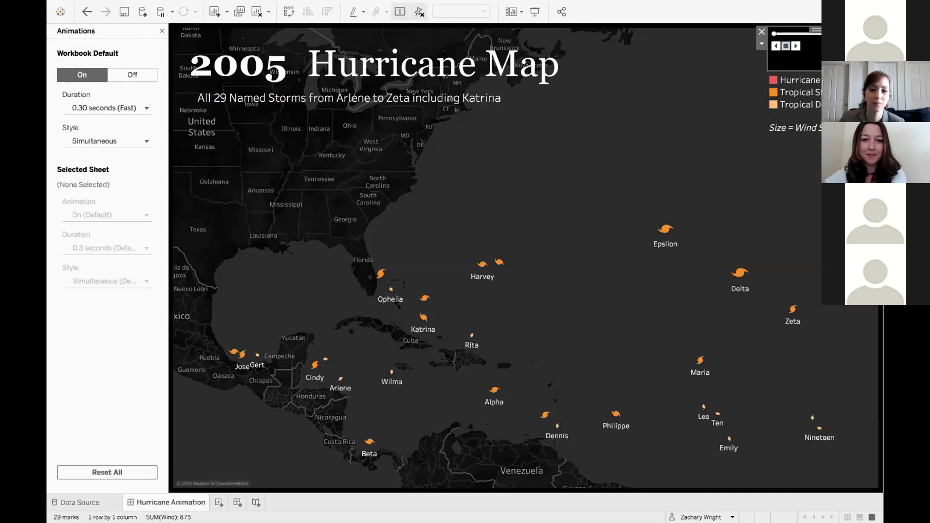
click(796, 46)
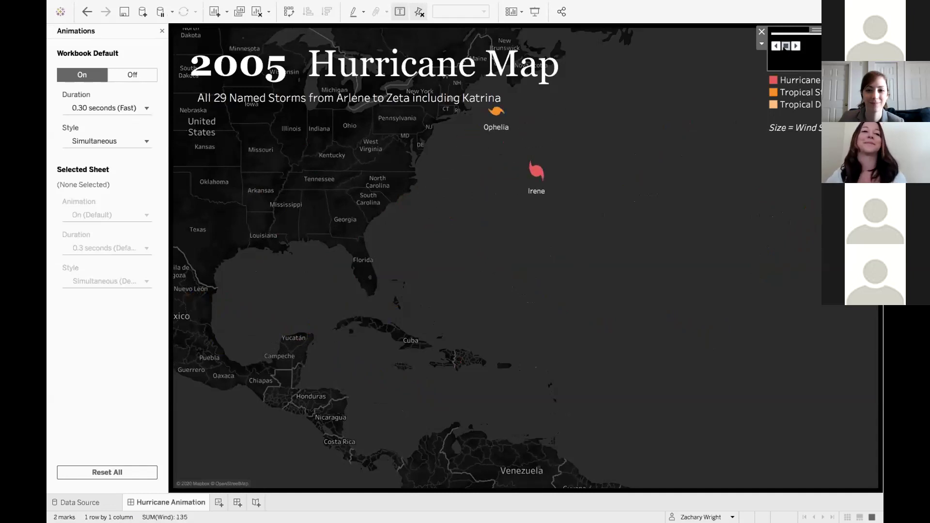
Step: Switch to the 1983 pop music bar chart race, play its Date Animator from 1/1/83 and stop it at 8/13/83
key(alt+Tab)
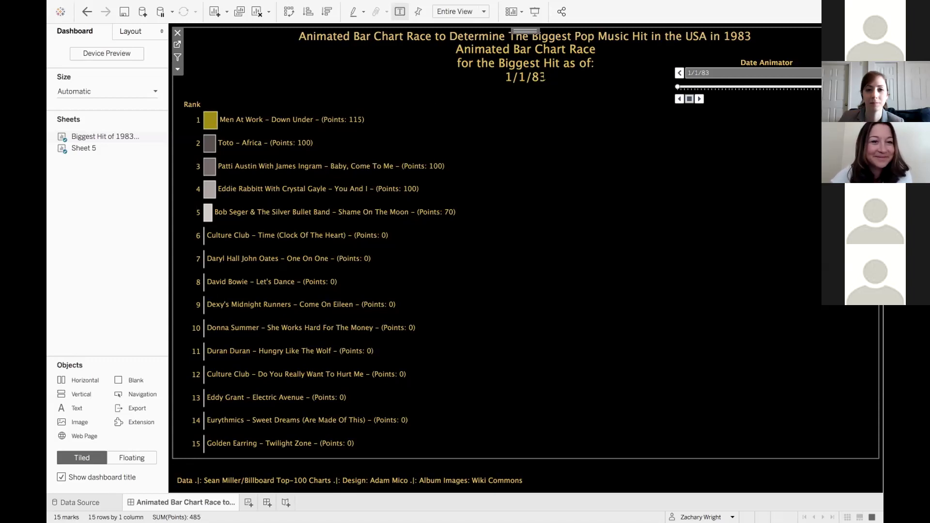
click(699, 99)
click(699, 98)
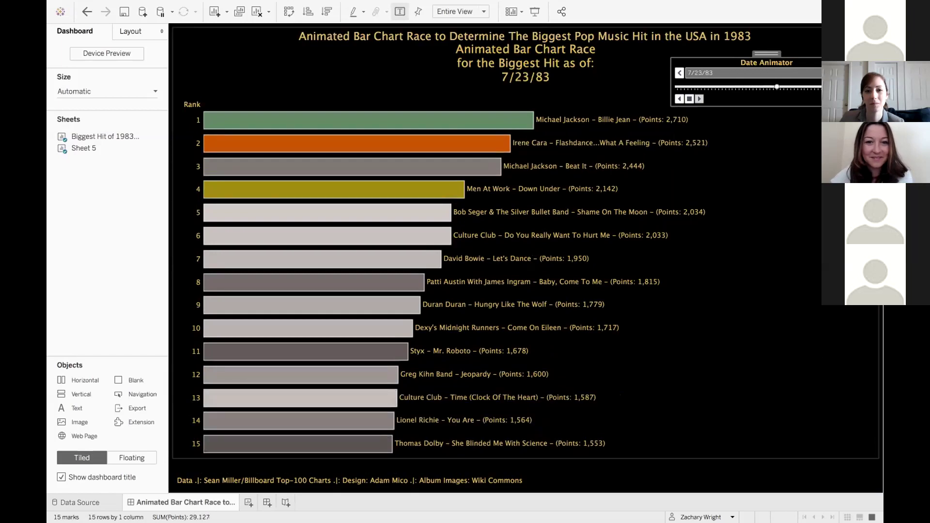
click(689, 99)
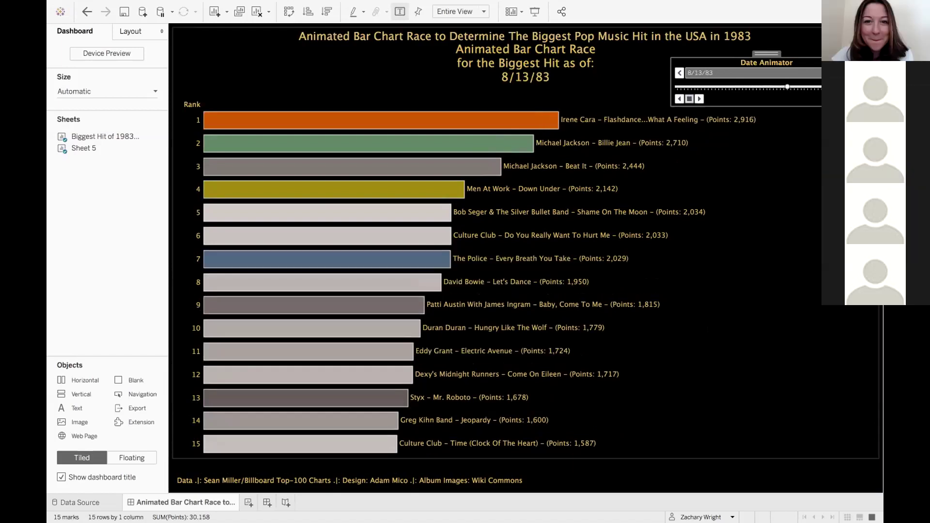
Step: Switch to the WW2020W5 Animation dashboard and slide the month window along the timeline to animate the regional rankings
key(alt+Tab)
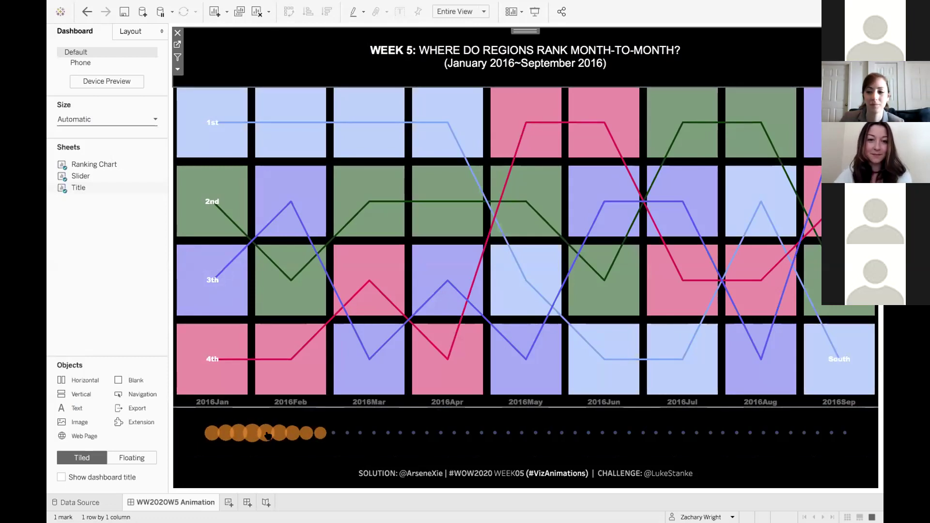
mouse_move(295, 432)
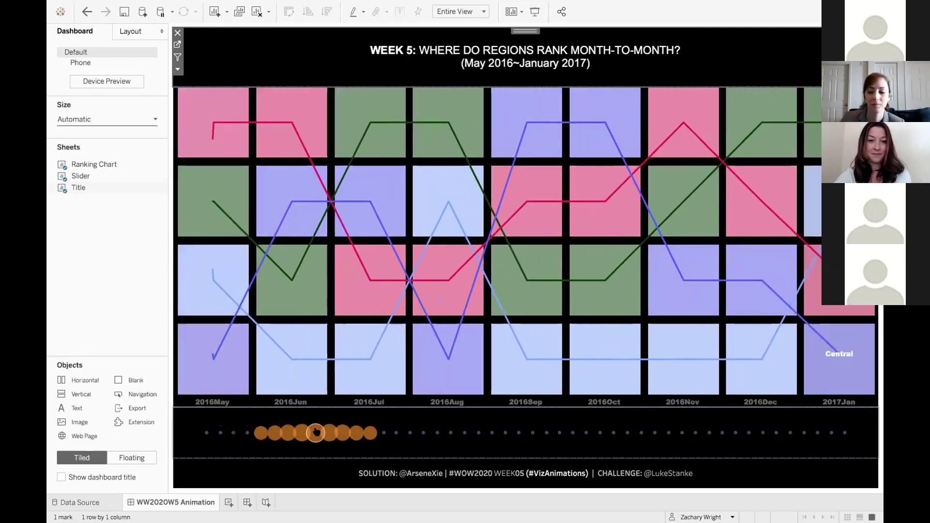
drag(315, 432, 397, 430)
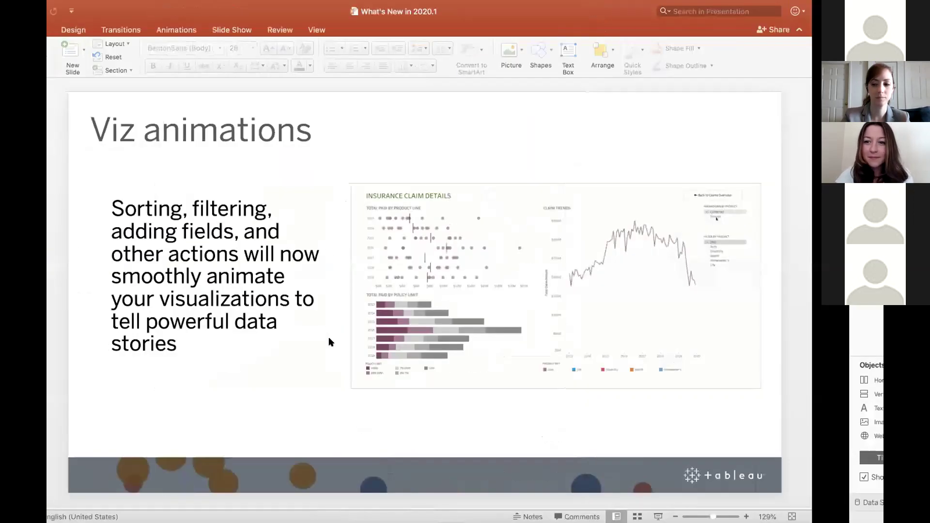
Step: Switch to the Sample - Superstore workbook and plot Sales as rows on the empty Sheet 3
key(ctrl+Up)
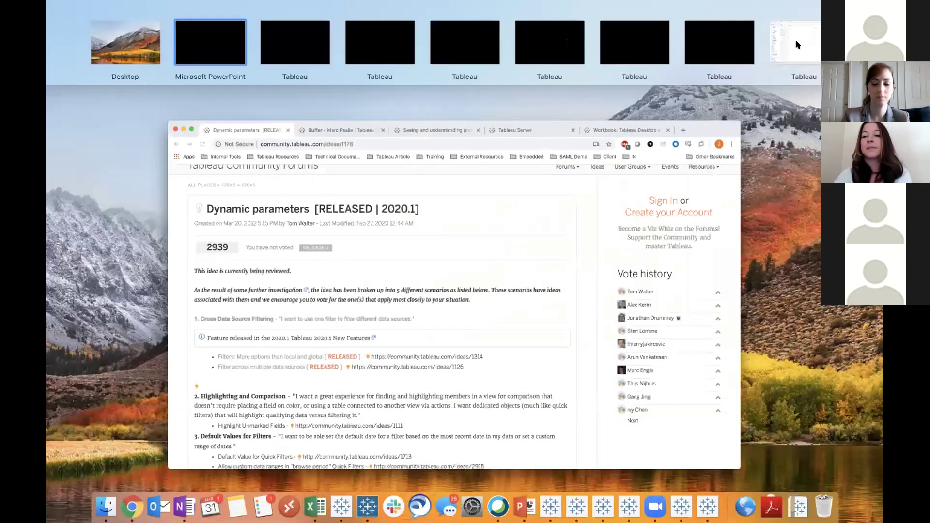
click(795, 39)
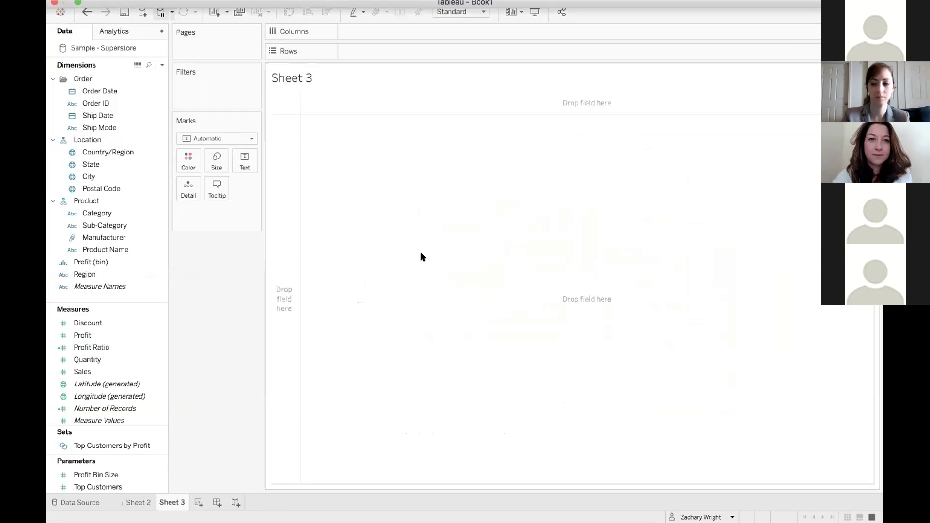
click(97, 372)
drag(98, 372, 361, 51)
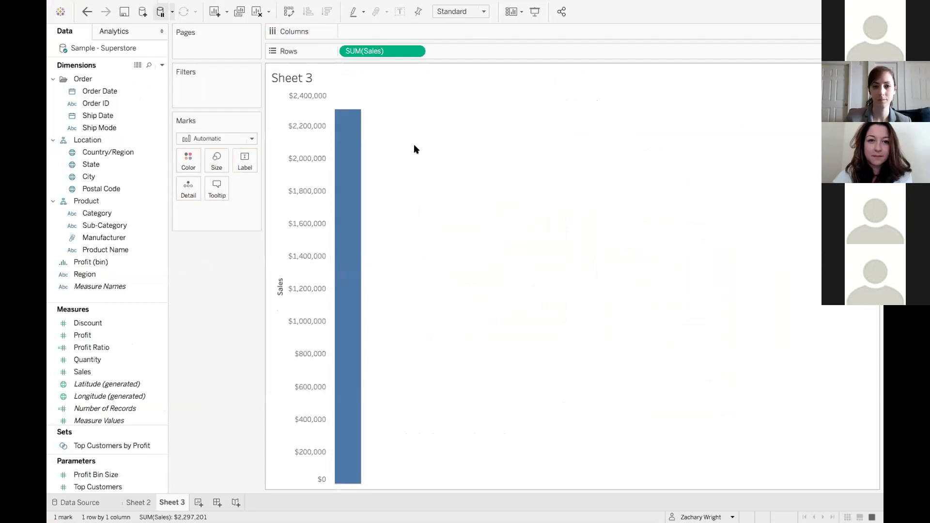
Step: Add Order Date to the columns as a continuous quarter to plot Sales over time
drag(99, 92, 374, 32)
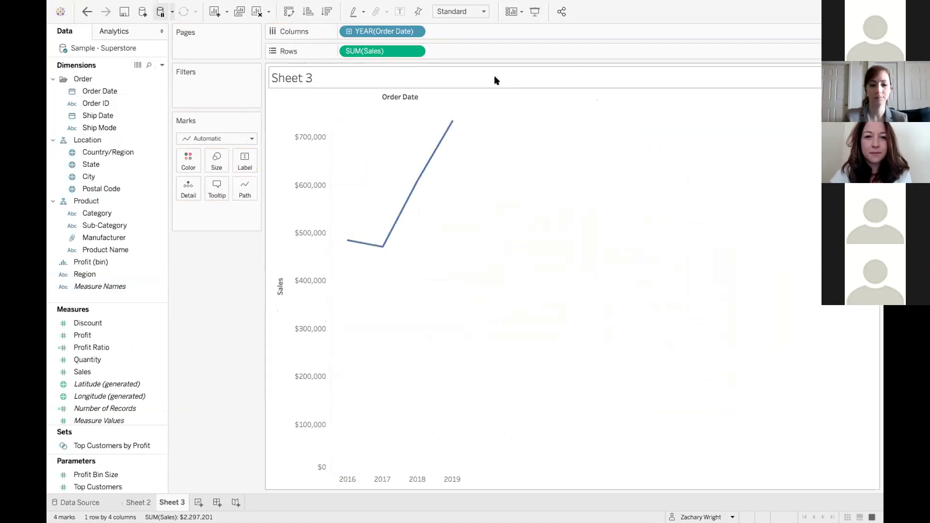
click(415, 31)
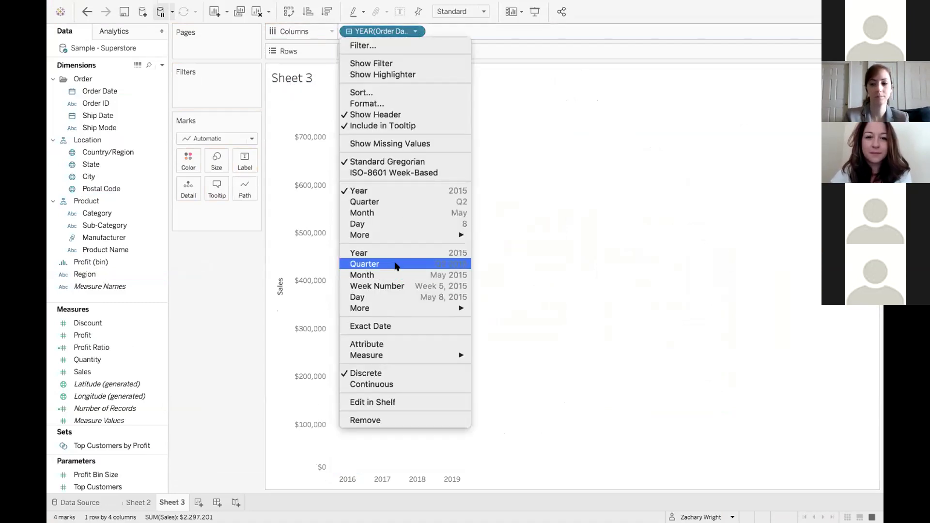
click(395, 263)
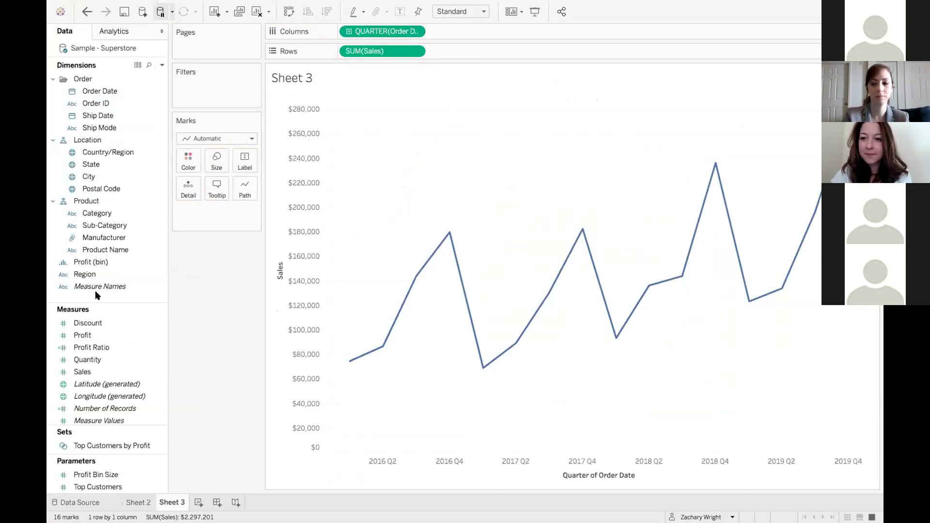
Step: Show a Category filter beside the chart and change it to a single-value dropdown
click(97, 214)
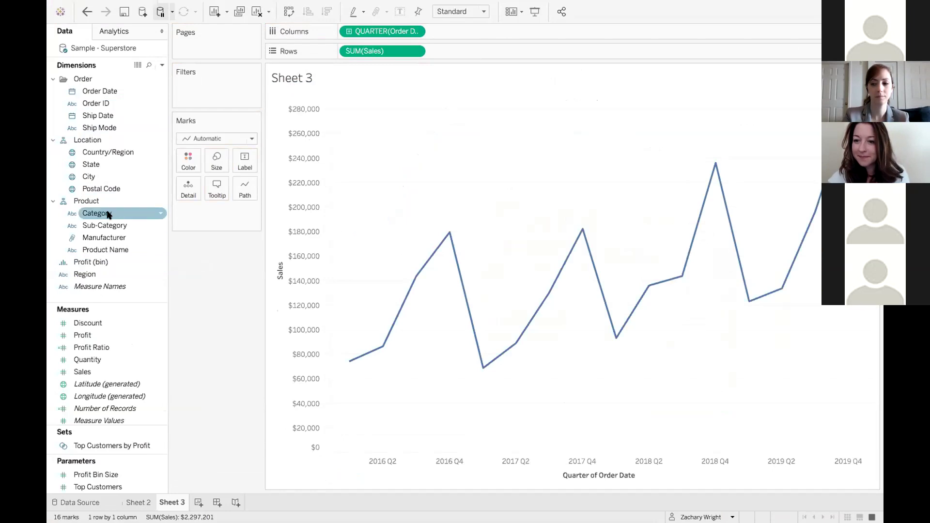
click(160, 214)
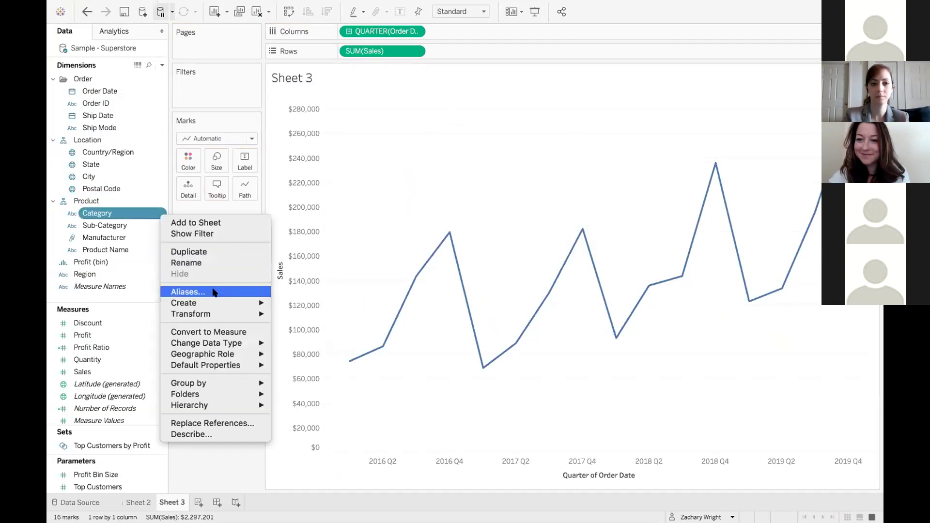
click(218, 233)
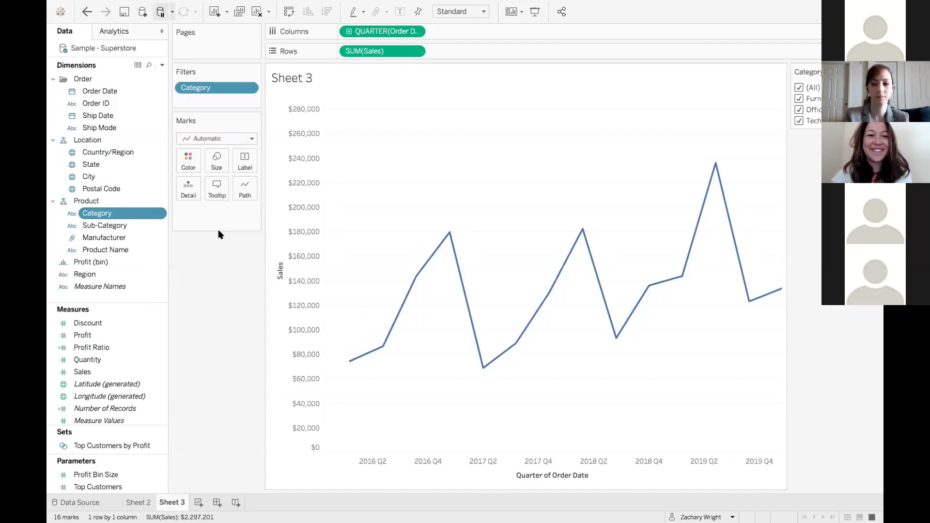
click(877, 72)
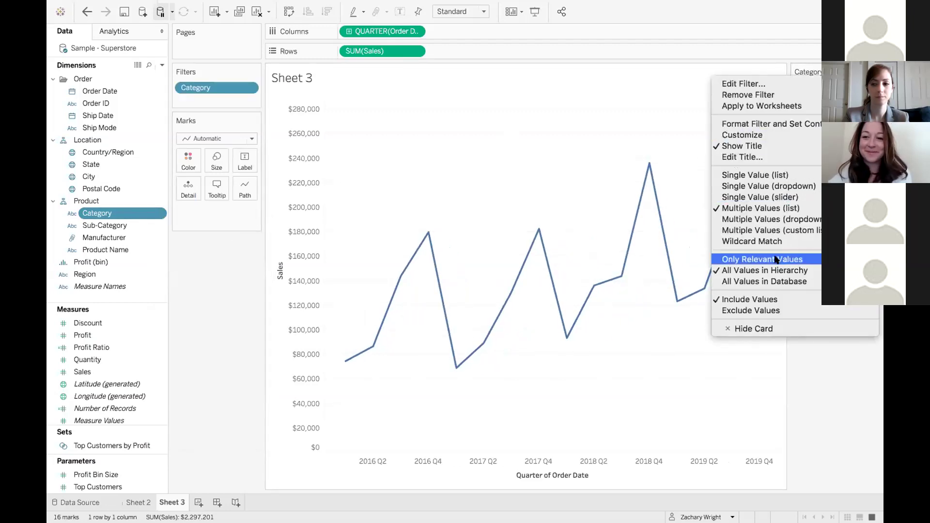
click(795, 190)
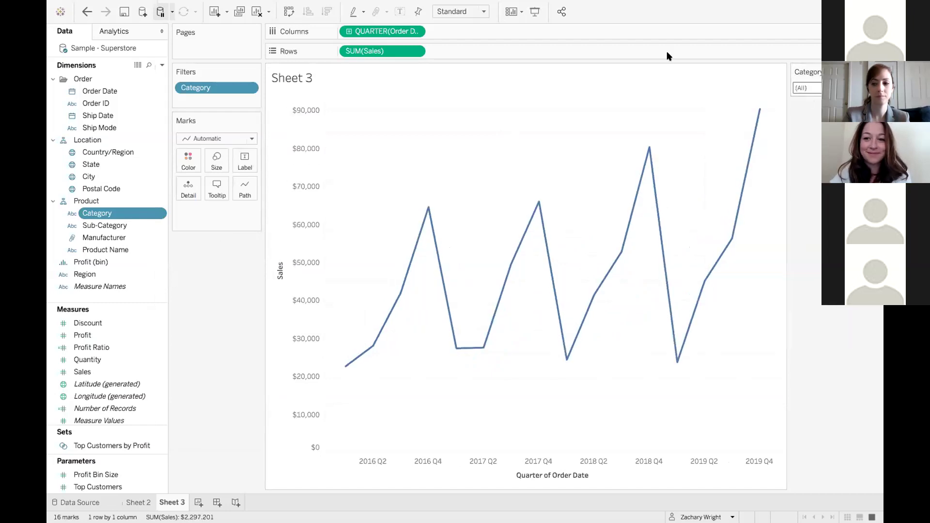
Step: Open the animation formatting settings and turn the workbook default animation off
mouse_move(287, 5)
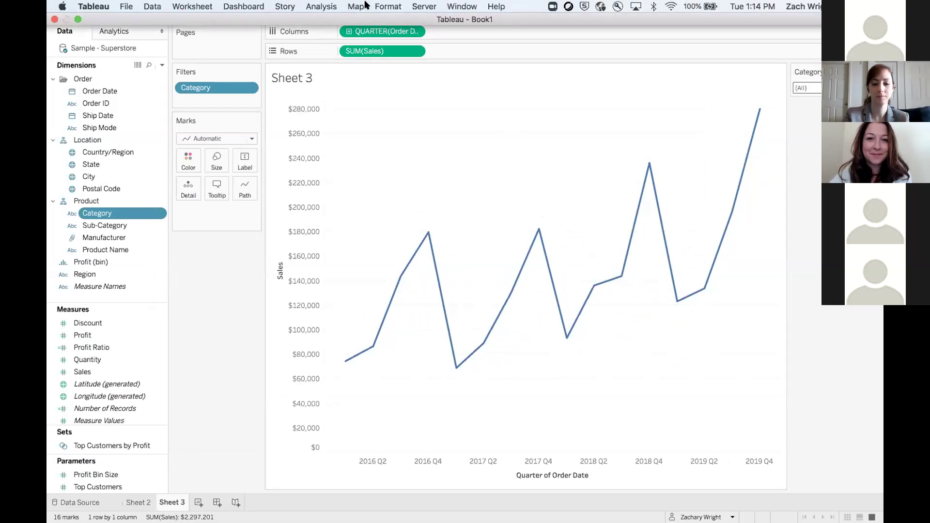
click(388, 7)
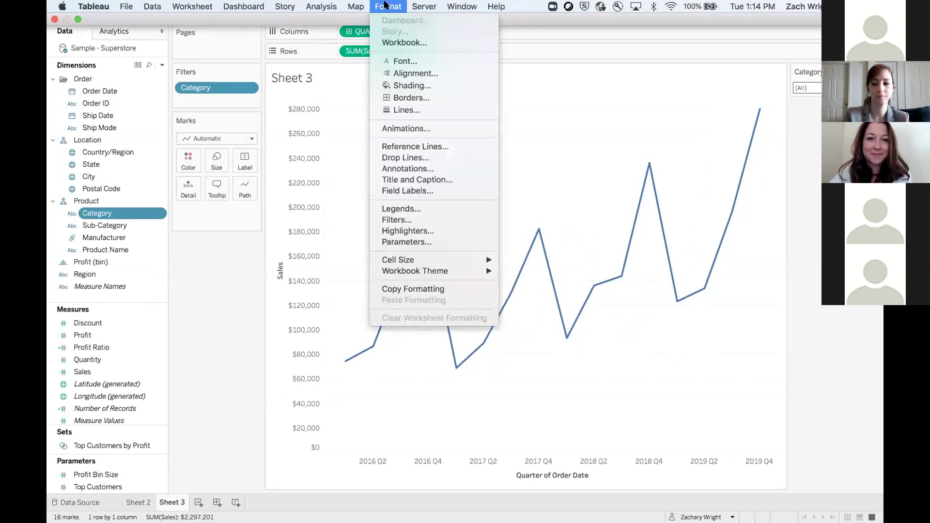
click(426, 129)
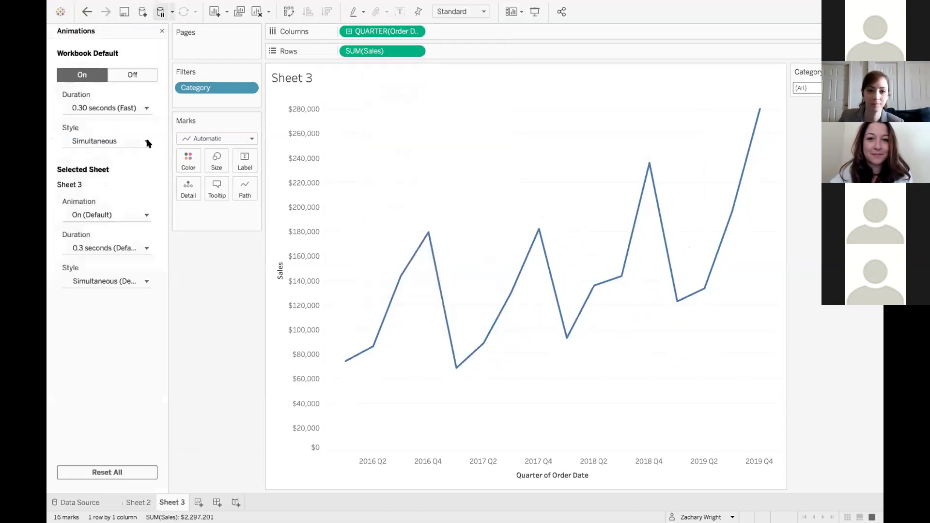
click(129, 74)
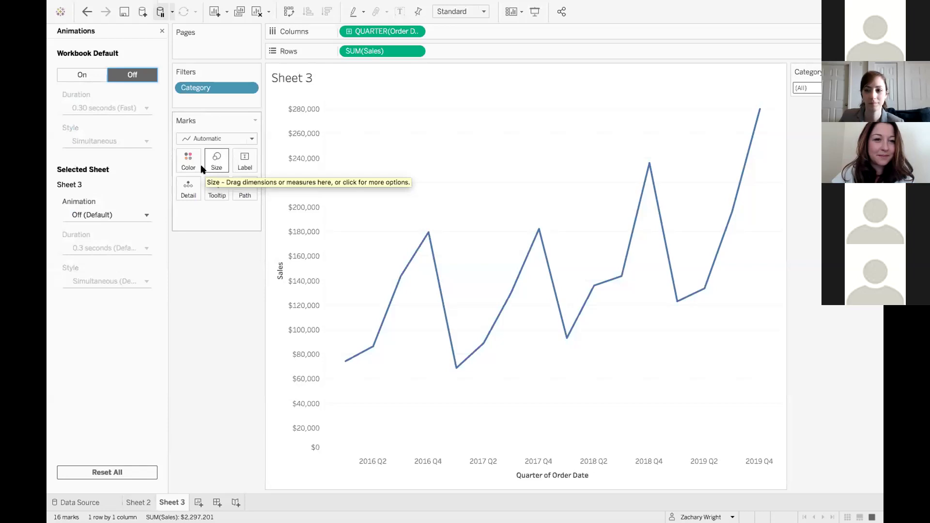
mouse_move(332, 4)
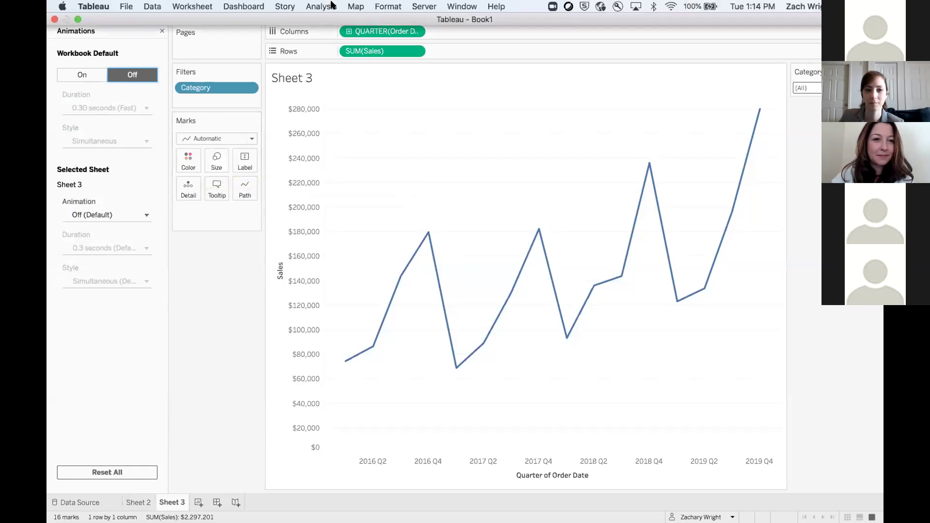
click(383, 5)
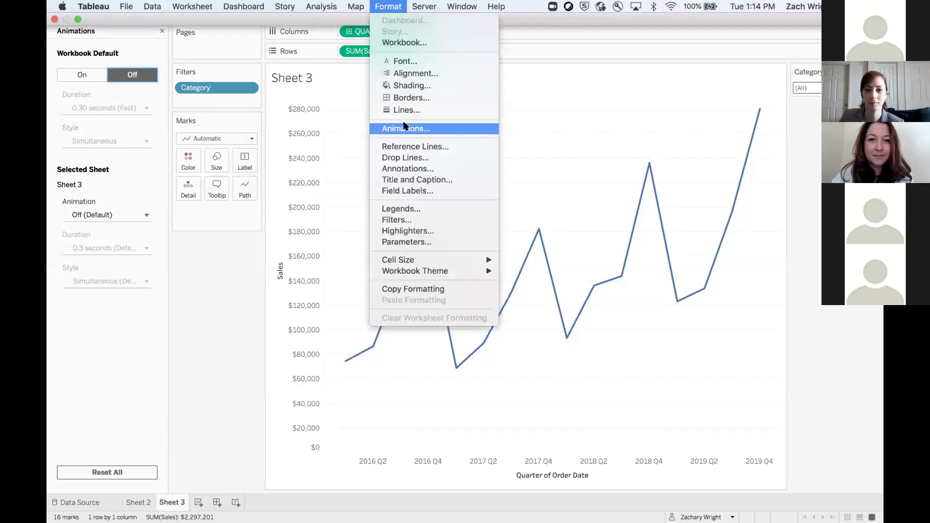
click(117, 95)
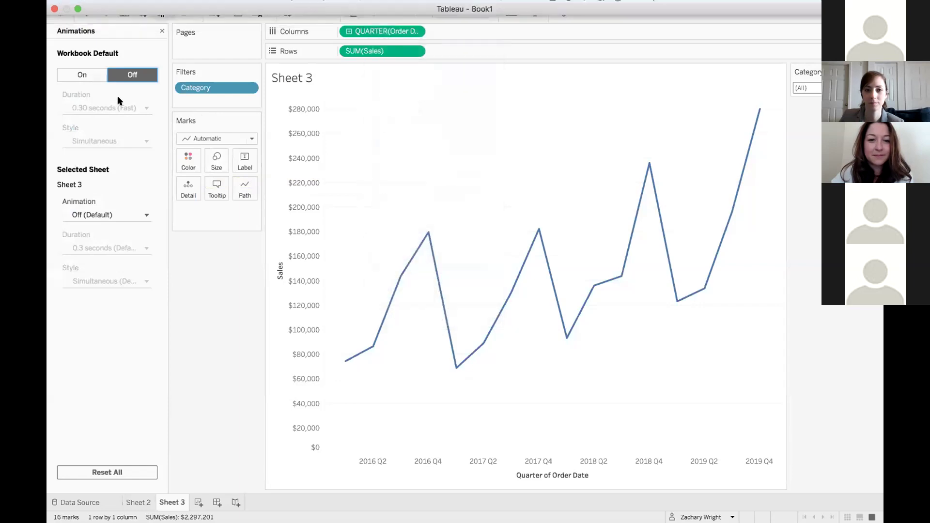
click(85, 76)
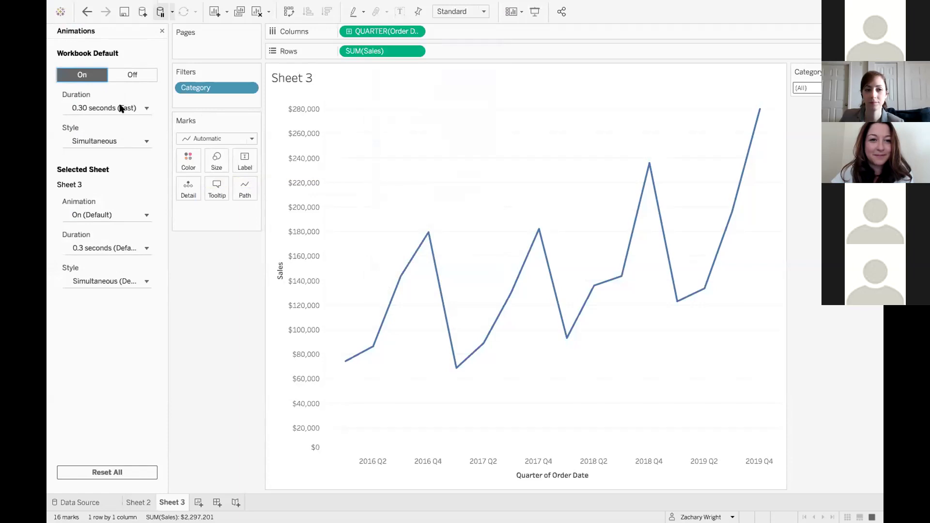
click(132, 75)
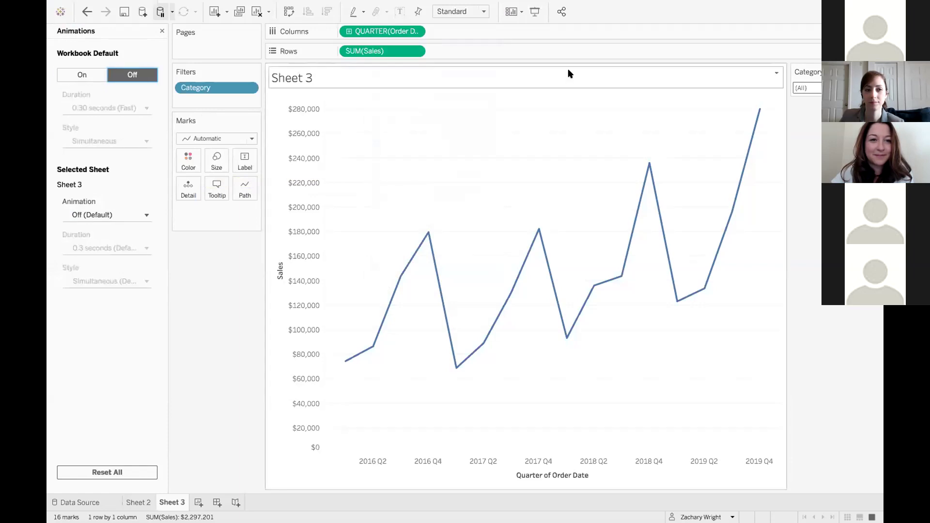
Step: Cycle the Category filter through Furniture, Office Supplies and Technology to view the line changes without animation
click(808, 88)
click(809, 111)
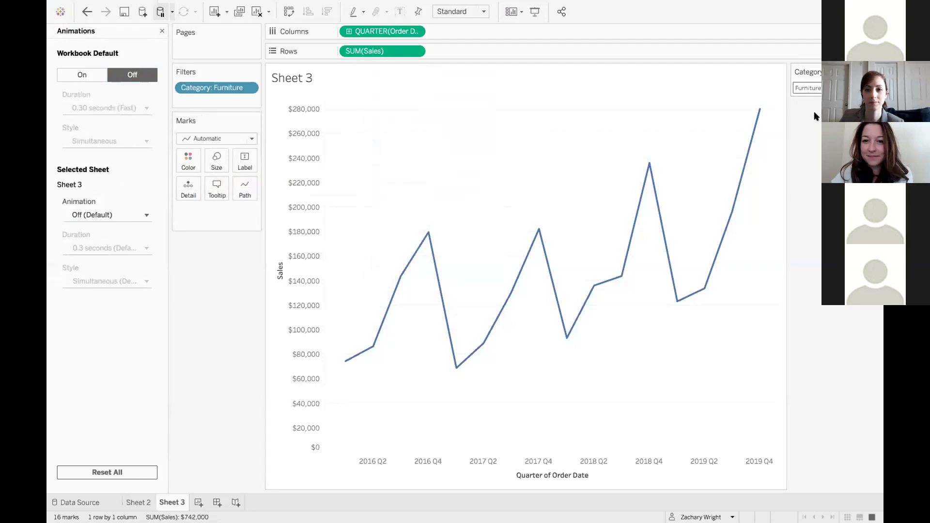
click(819, 89)
click(813, 120)
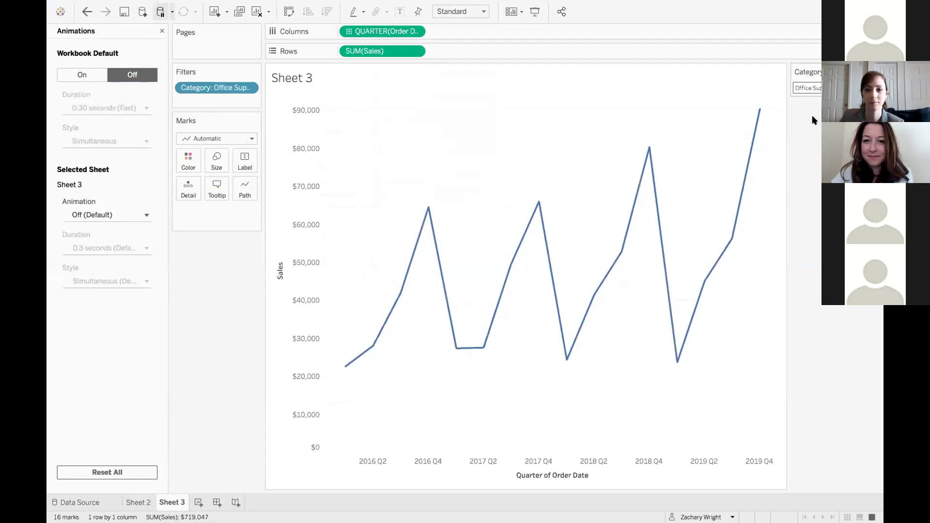
click(818, 88)
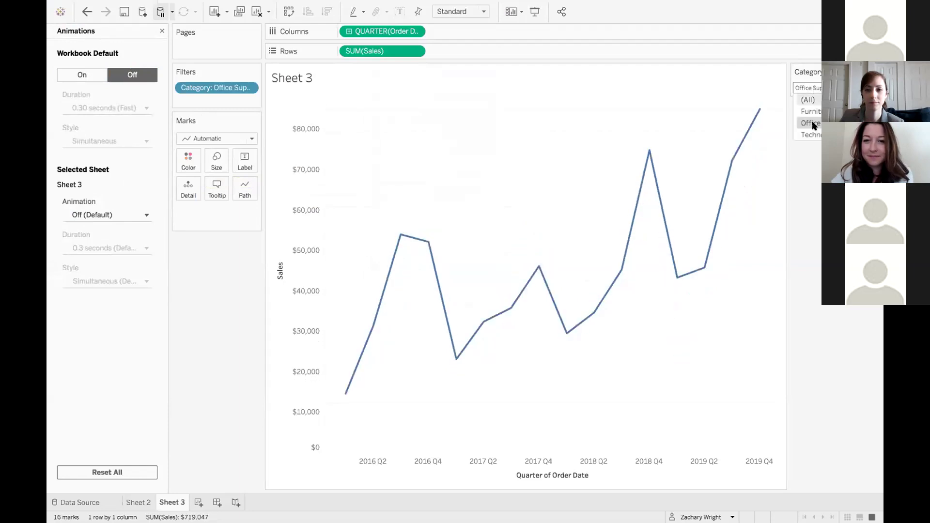
click(808, 129)
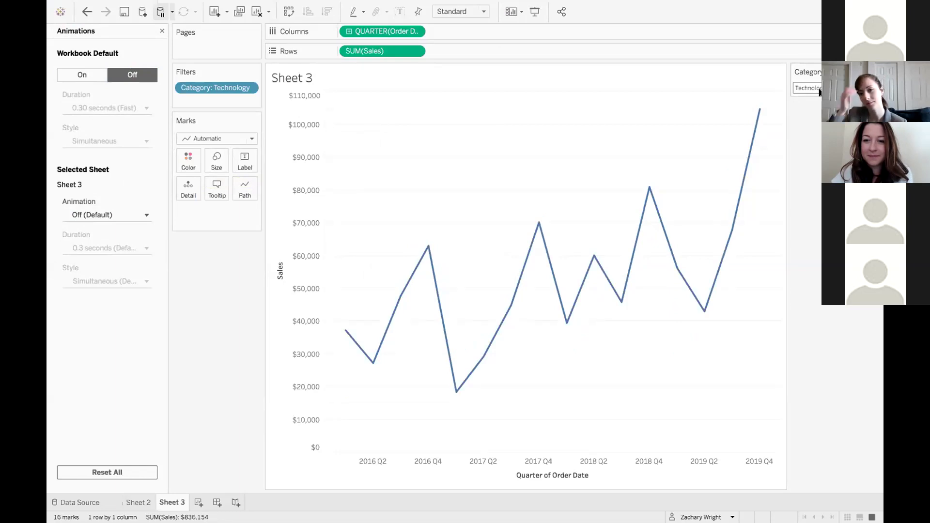
Step: Turn the workbook default animation on with a duration of 2.00 seconds (Very Slow), and filter Category to Furniture
click(97, 76)
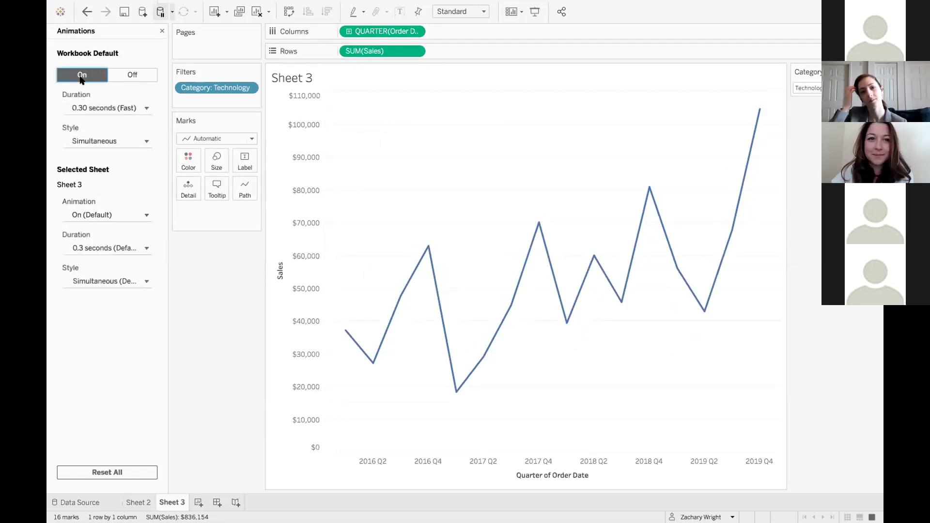
click(124, 107)
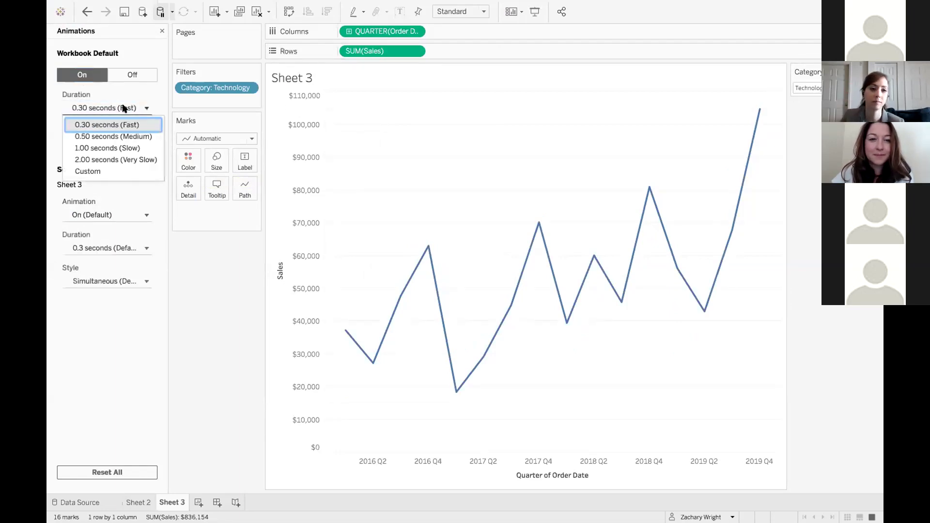
click(107, 159)
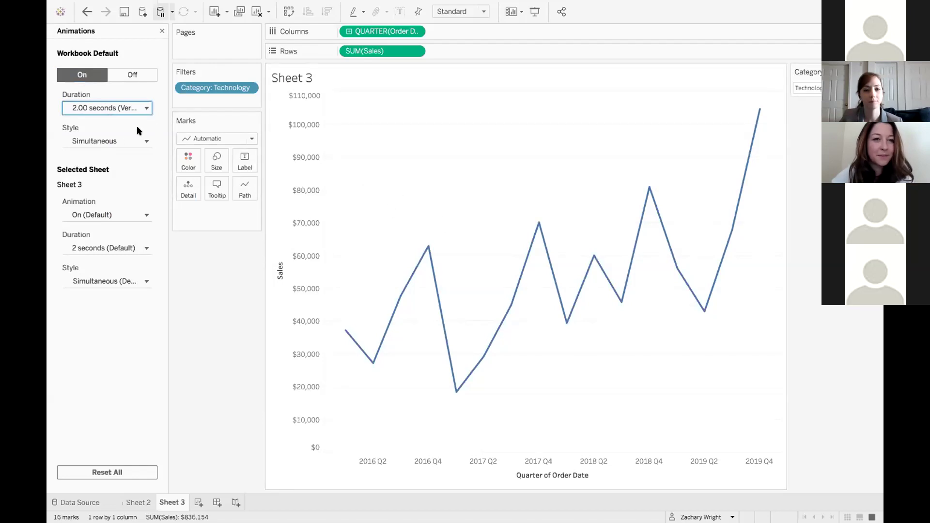
click(123, 143)
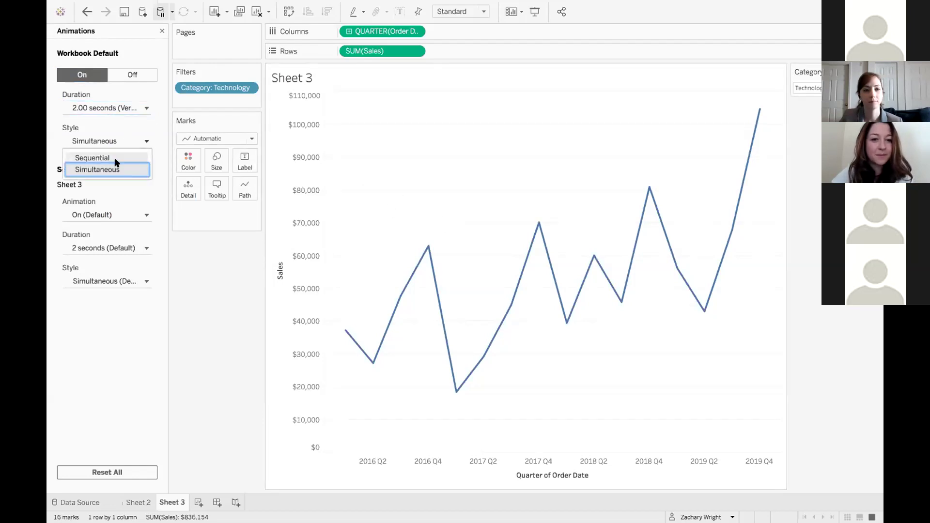
click(140, 133)
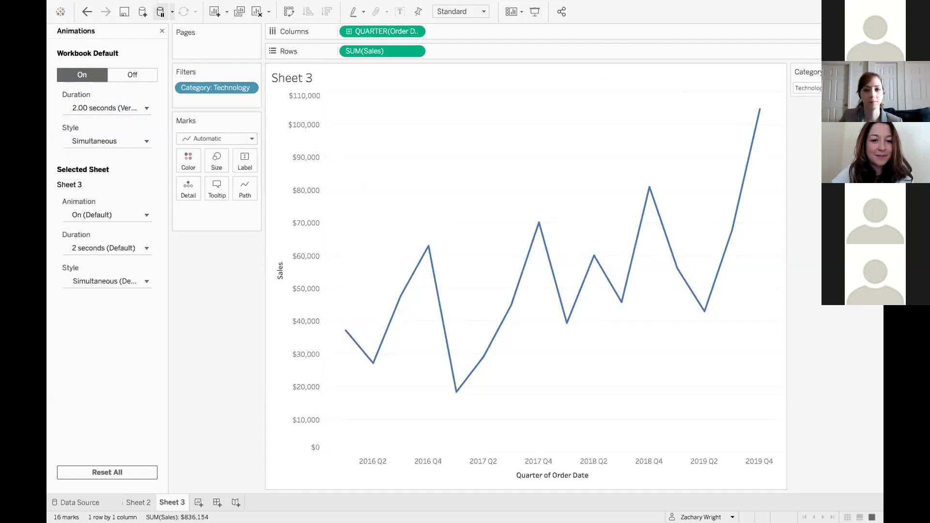
click(808, 88)
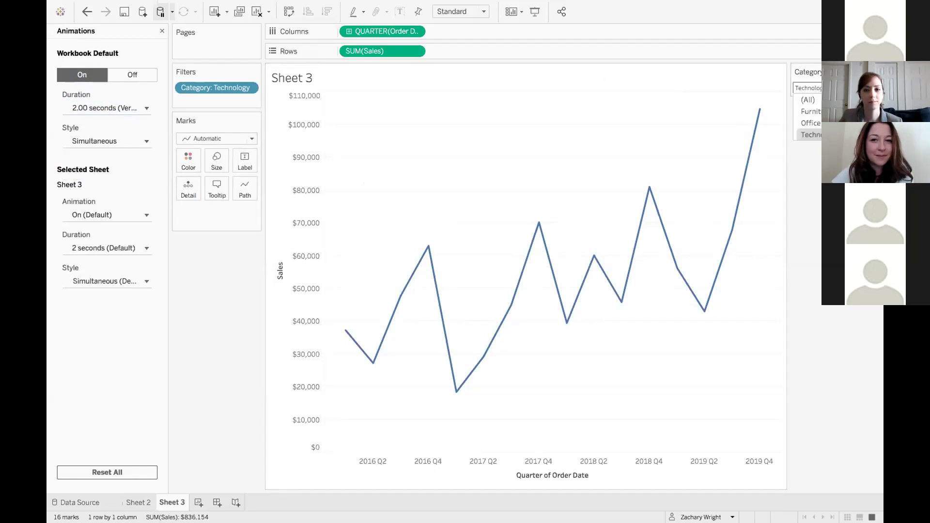
click(818, 111)
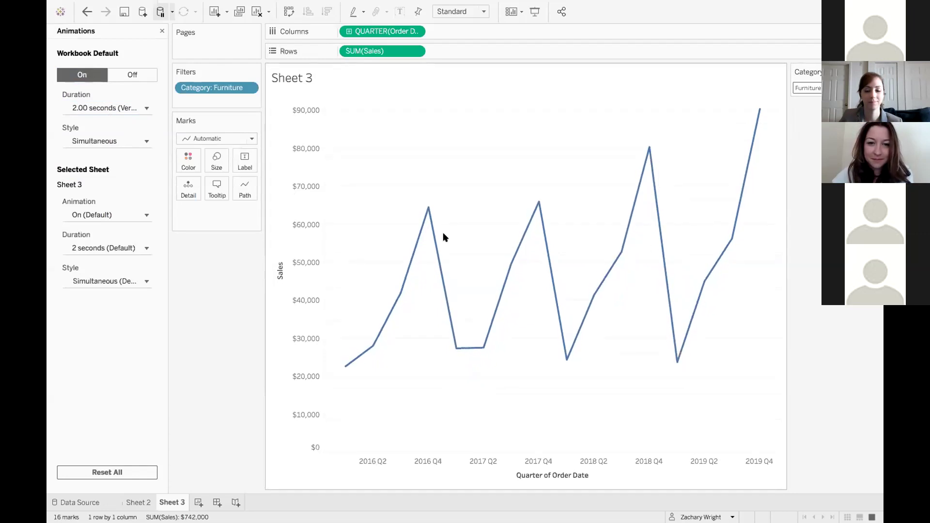
Step: Fix the Sales axis range with an end value of 200000
right_click(299, 244)
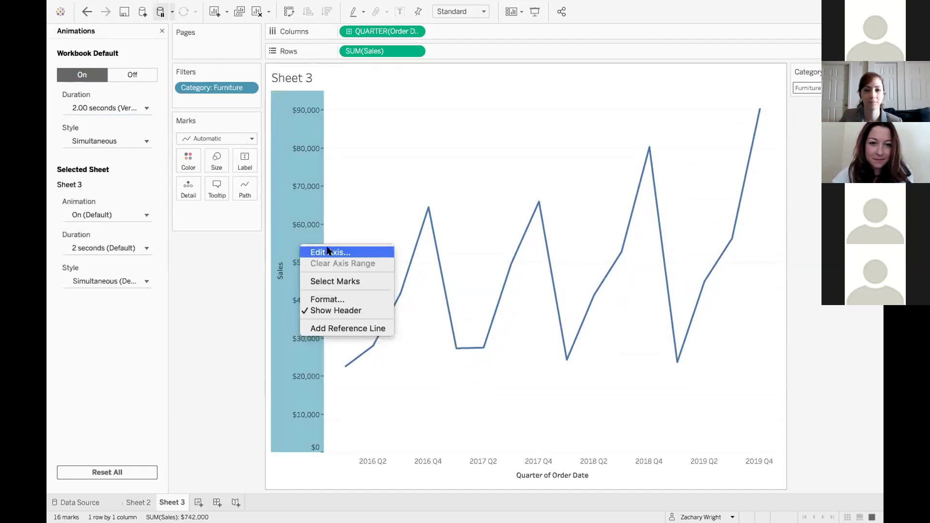
click(327, 251)
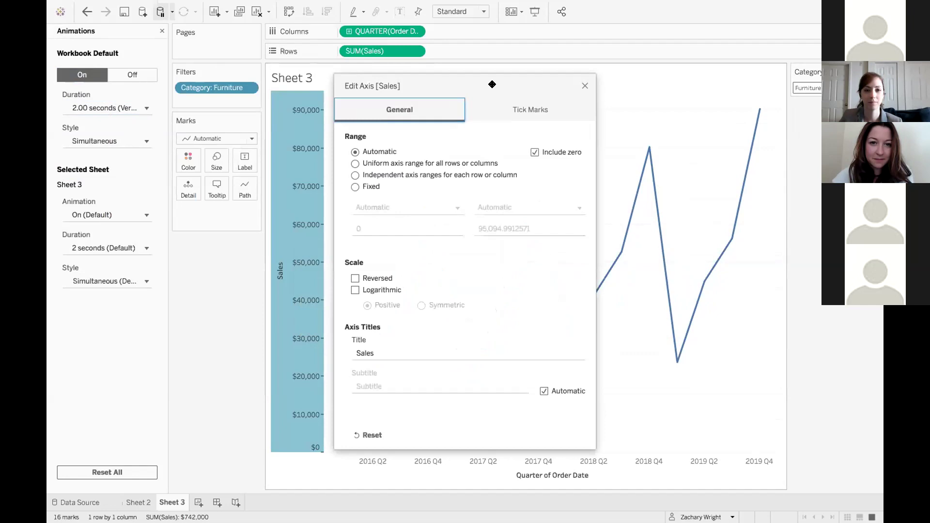
drag(474, 87, 532, 84)
click(413, 183)
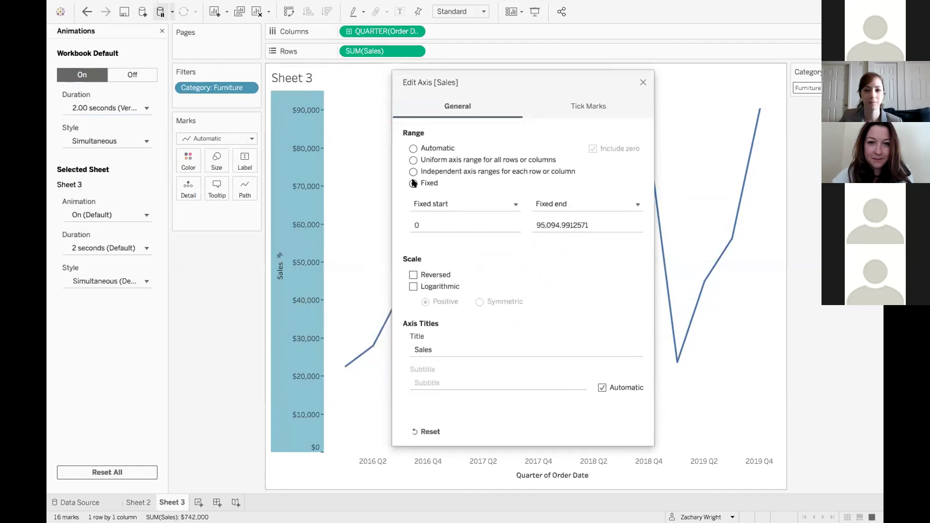
click(541, 224)
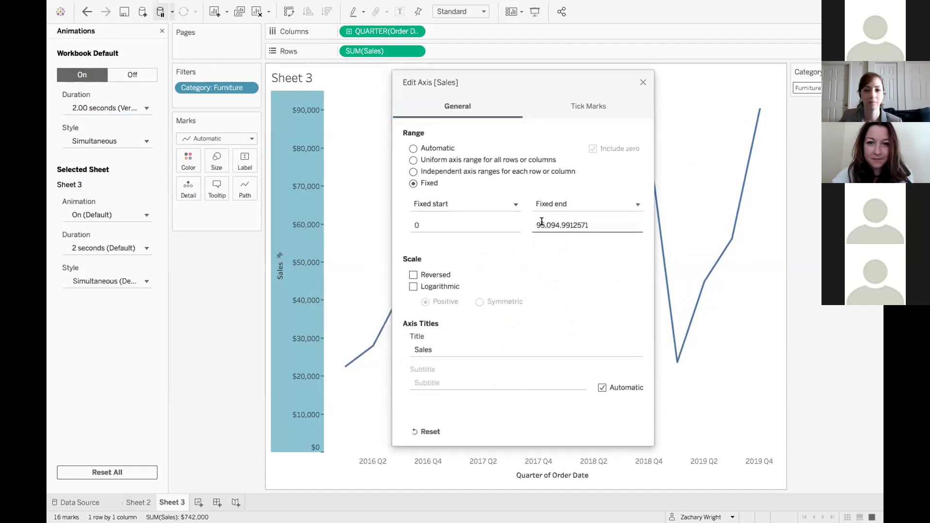
click(542, 220)
text(20)
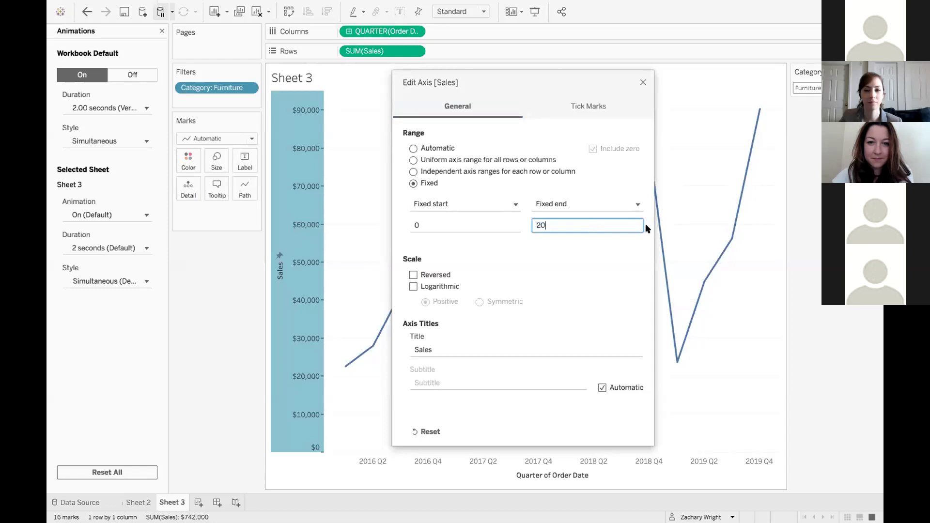
text(0000)
key(Return)
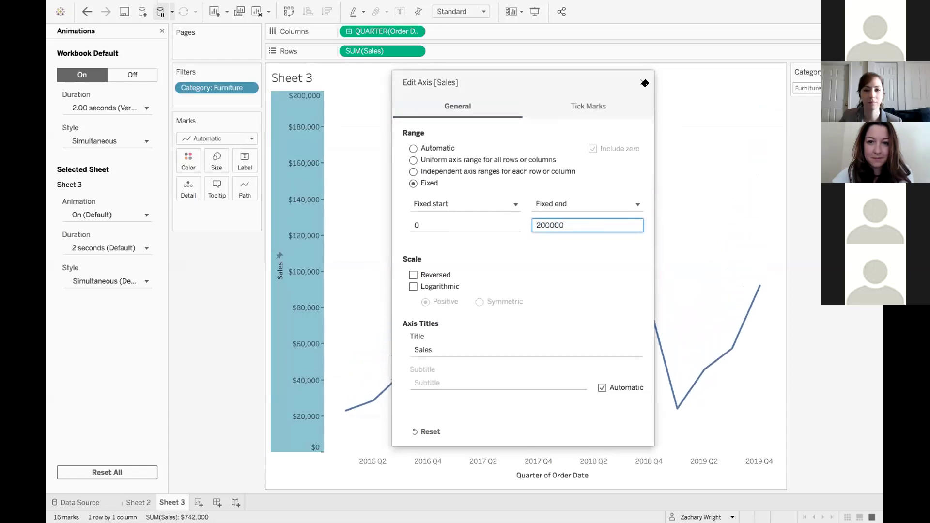
click(645, 84)
Step: Filter Category to Office Supplies to watch the animated line transition, and inspect individual quarter points on the line
click(808, 87)
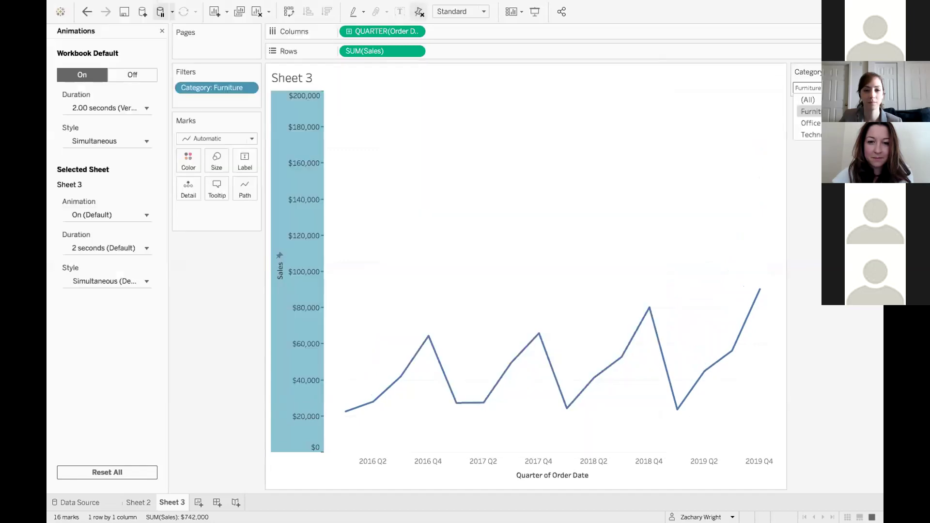
click(811, 123)
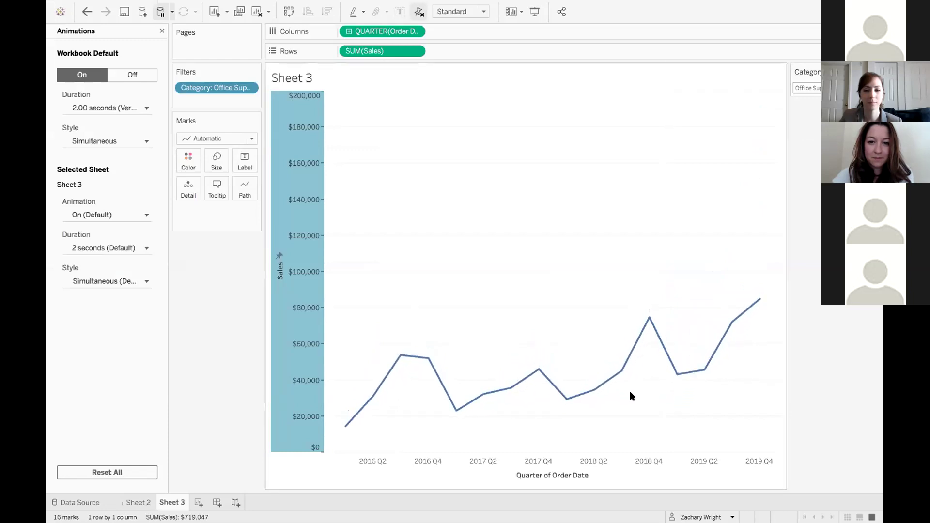
mouse_move(536, 379)
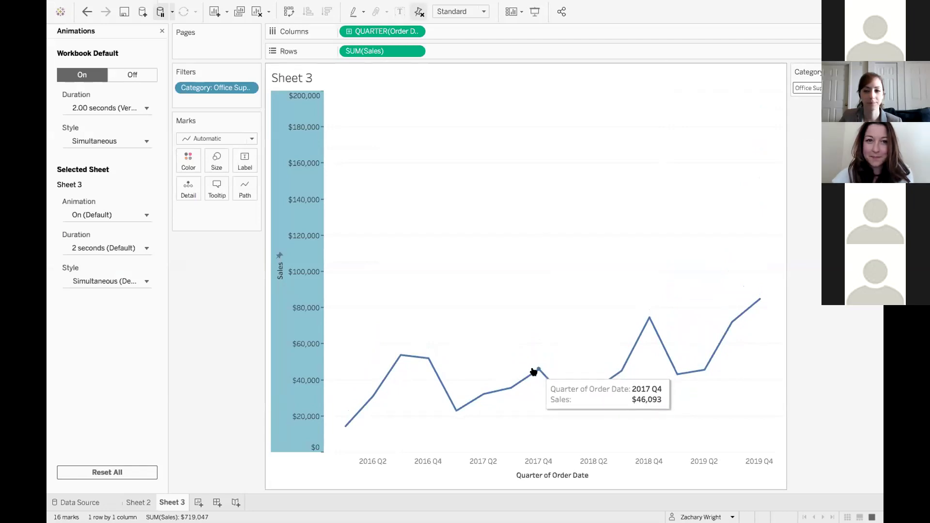
mouse_move(674, 374)
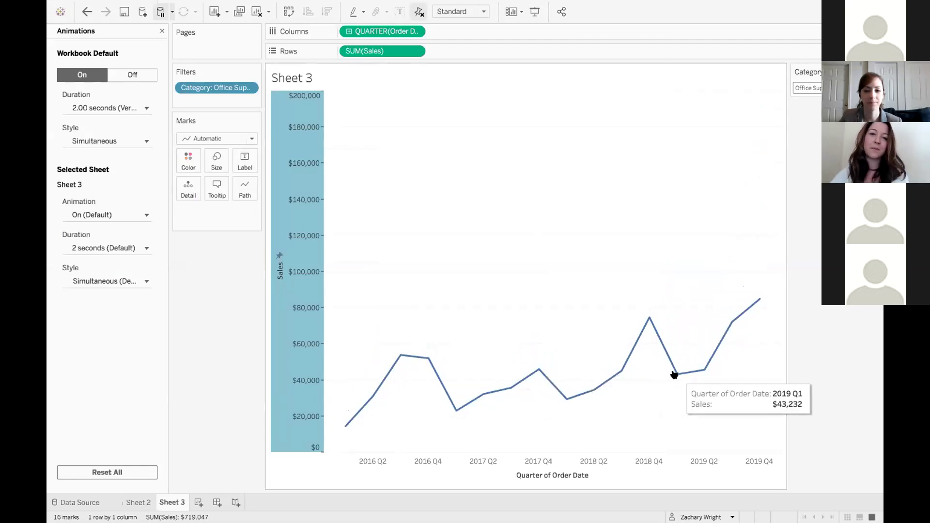
Step: Clear the mark selection and switch the Category filter to Furniture and Technology to view the animated line changes
drag(686, 358, 793, 139)
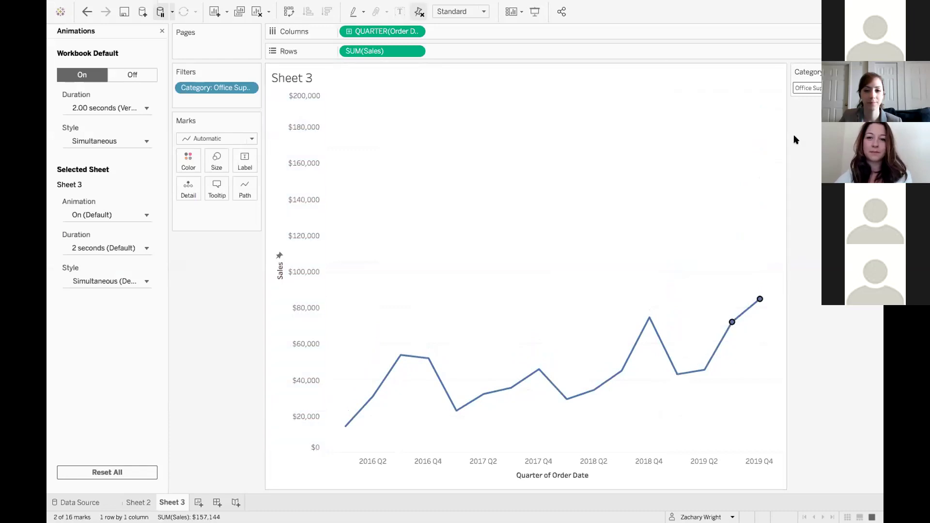
click(712, 175)
click(808, 88)
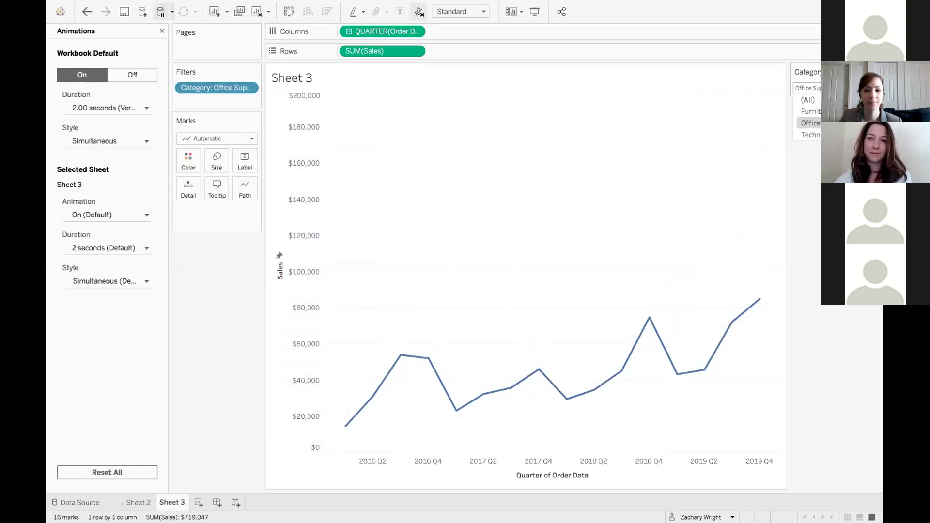
click(810, 111)
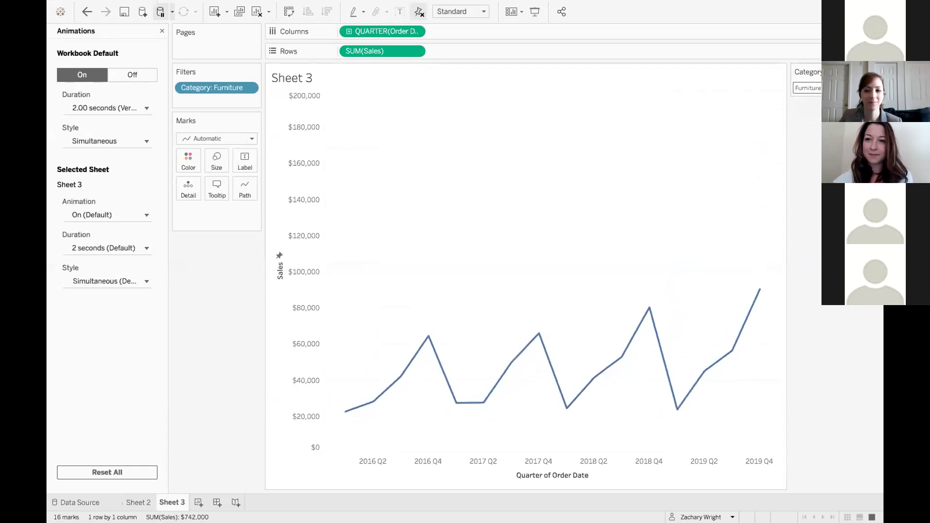
click(808, 88)
click(810, 135)
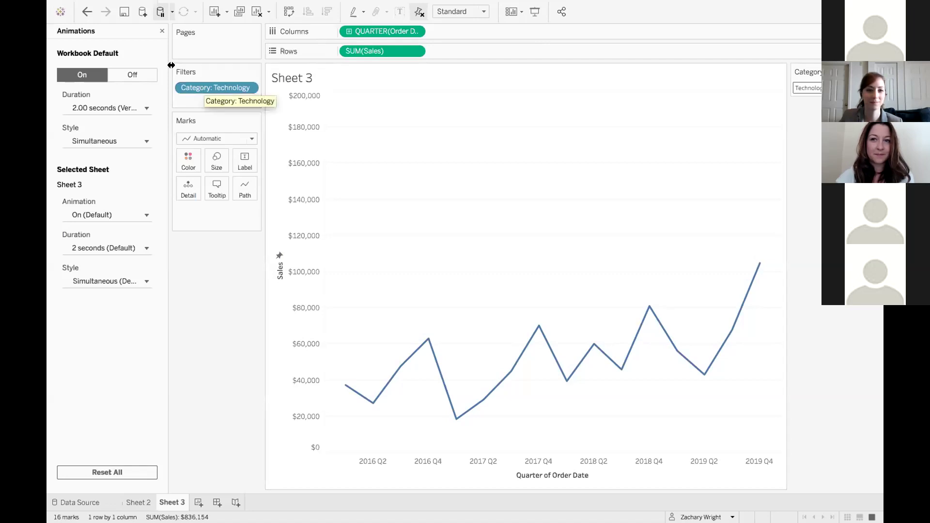
Step: Close the animation settings and set the Category filter to (All)
click(162, 32)
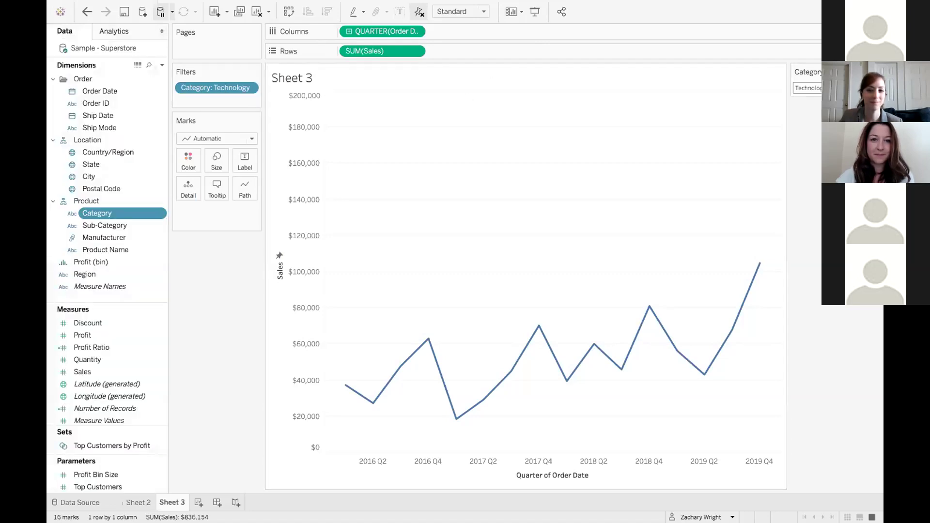
click(807, 100)
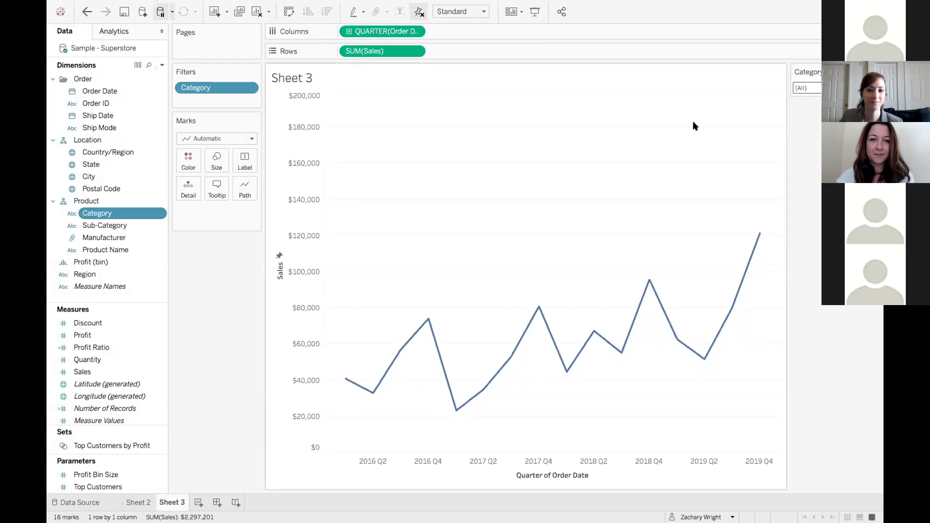
Step: Split the quarterly Sales line chart into a row per Category ahead of SUM(Sales), and undo the split
drag(118, 212, 337, 52)
drag(96, 213, 338, 50)
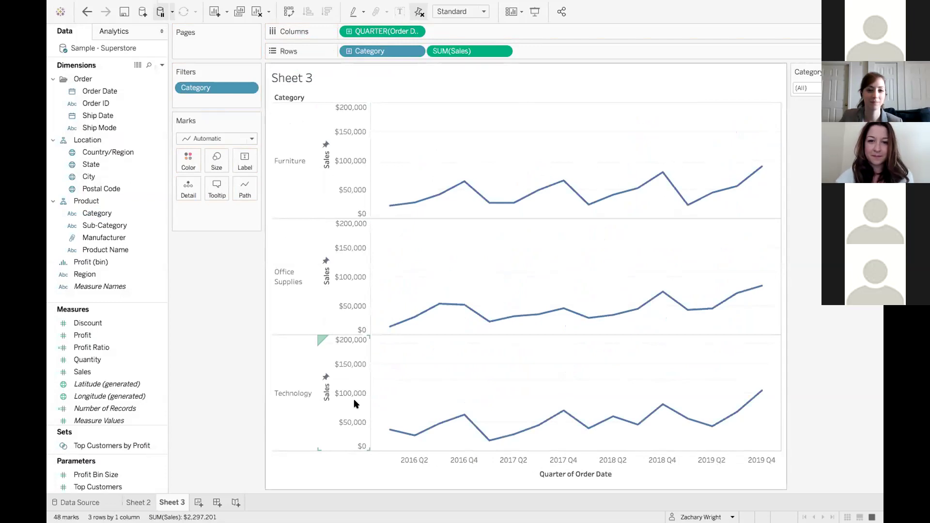
key(ctrl+z)
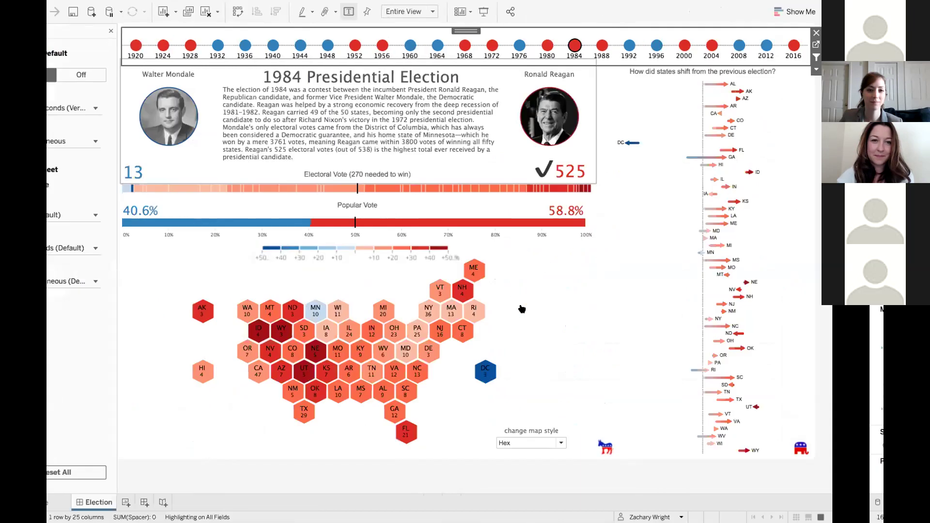
Step: Switch to the What's New in 2020.1 presentation in PowerPoint and show slide 6, Buffer calculations
key(ctrl+Up)
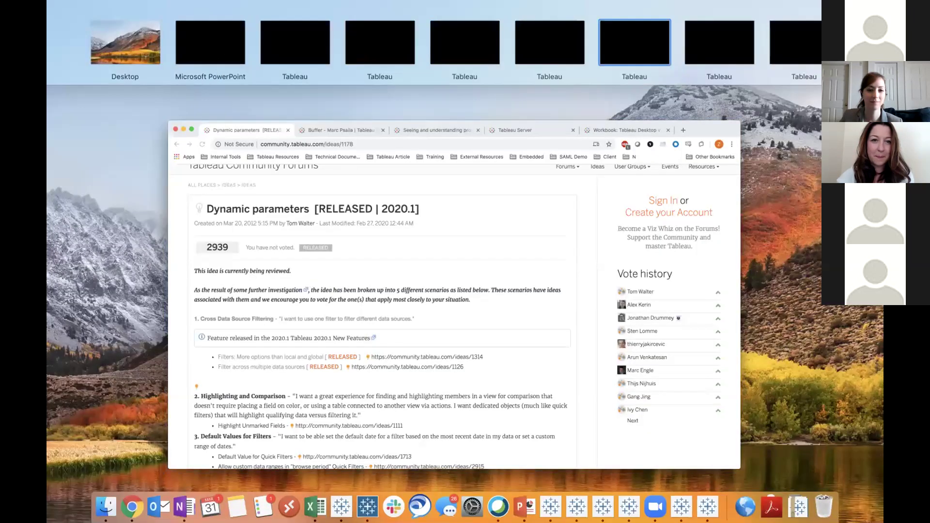
click(210, 42)
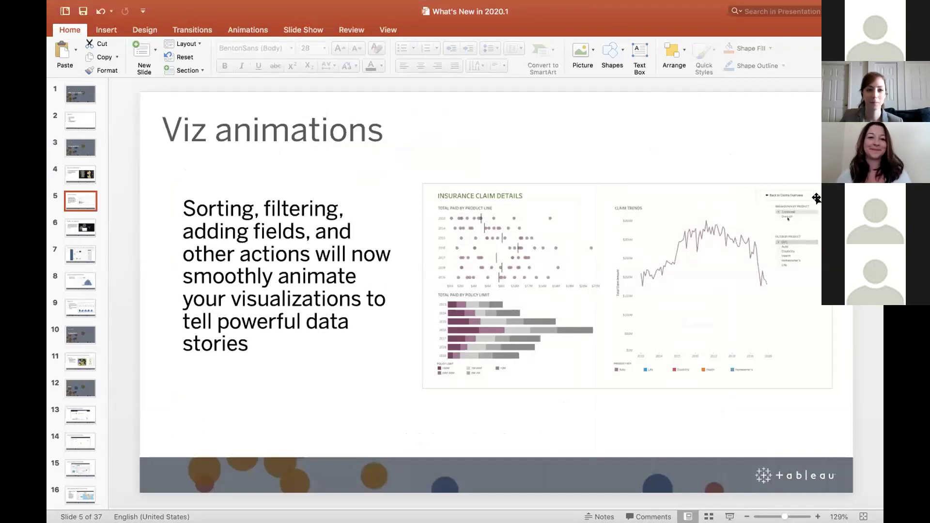
click(78, 223)
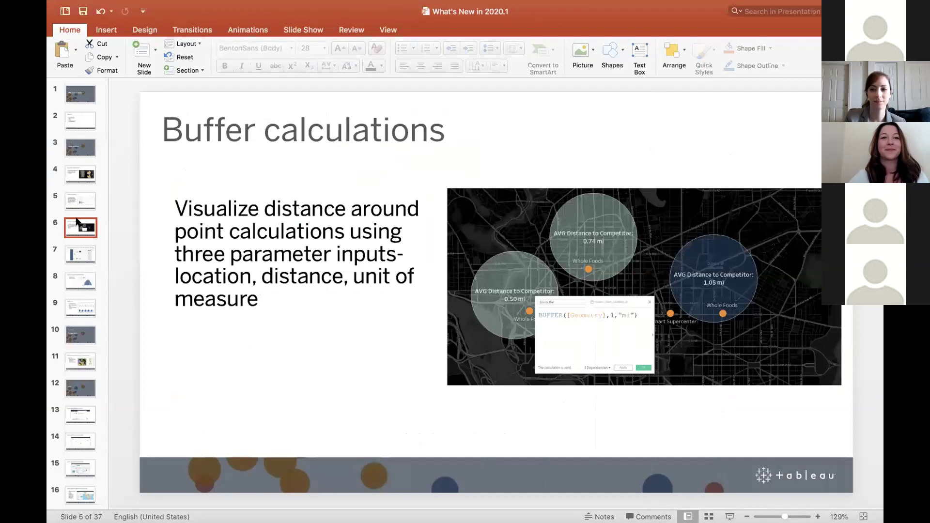
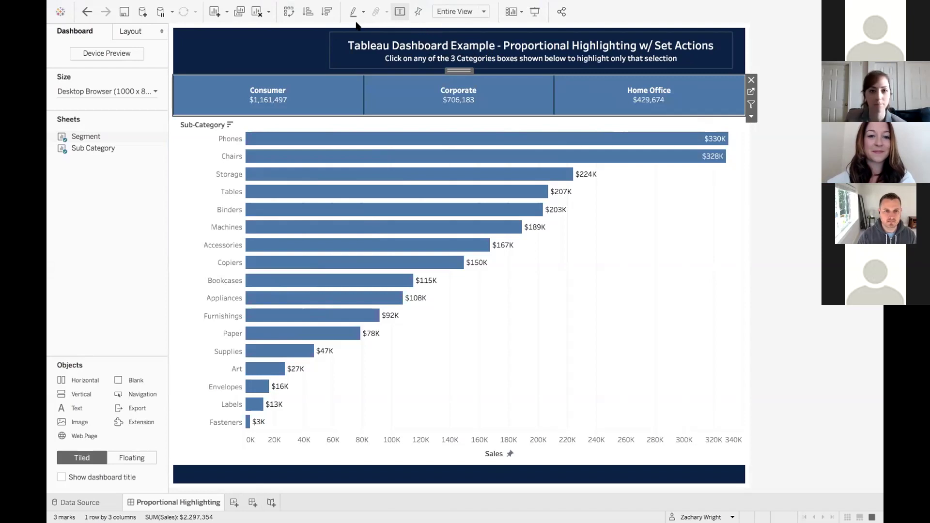
Step: Switch to Chrome and search Google in a new tab for "tableau new releases page"
mouse_move(441, 3)
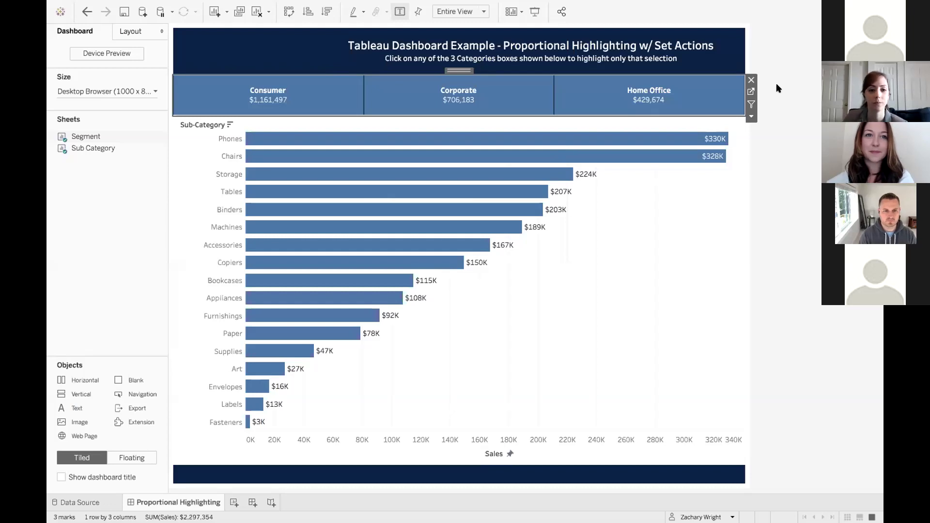
key(ctrl+Left)
key(ctrl+Left)
key(ctrl+Left)
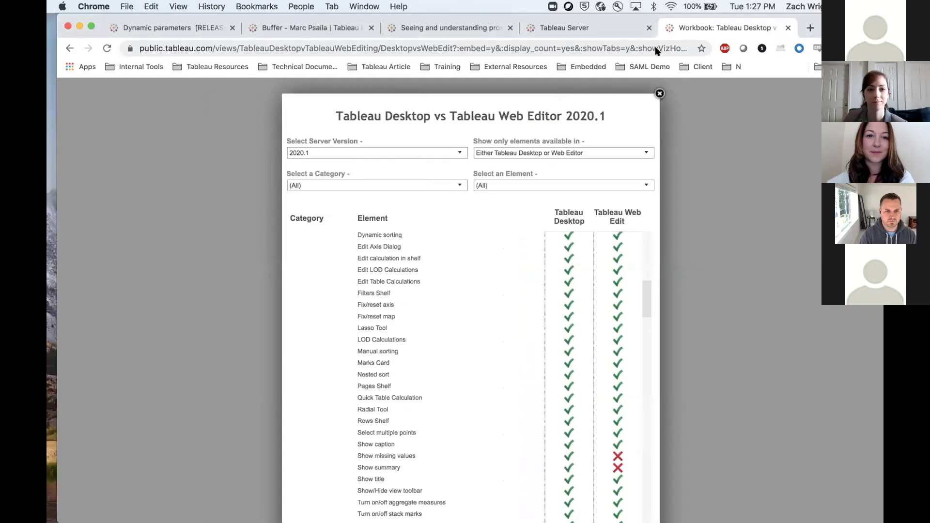
click(810, 27)
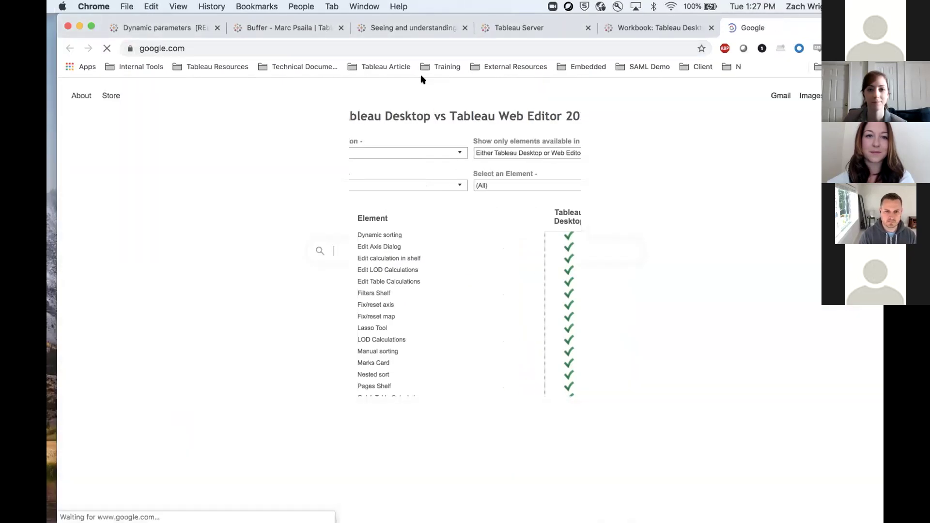
click(348, 49)
text(tab)
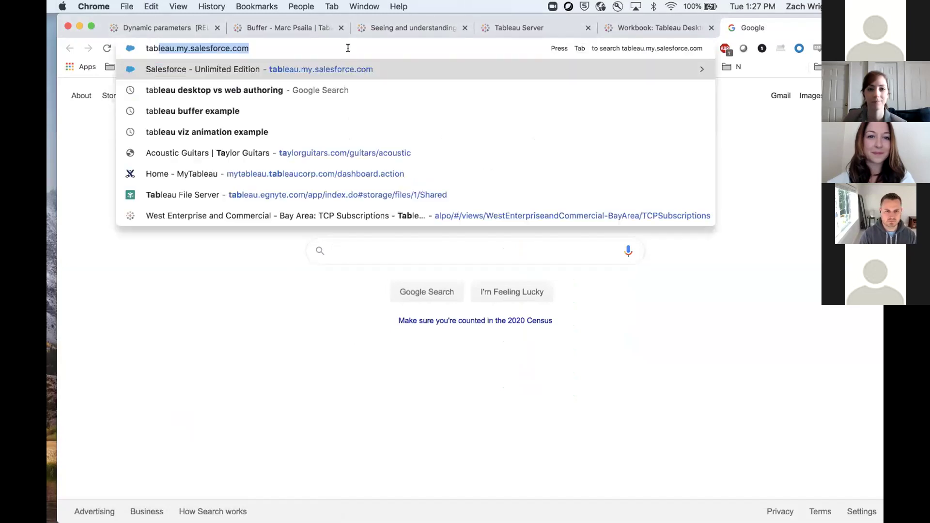
text(leau new releases page)
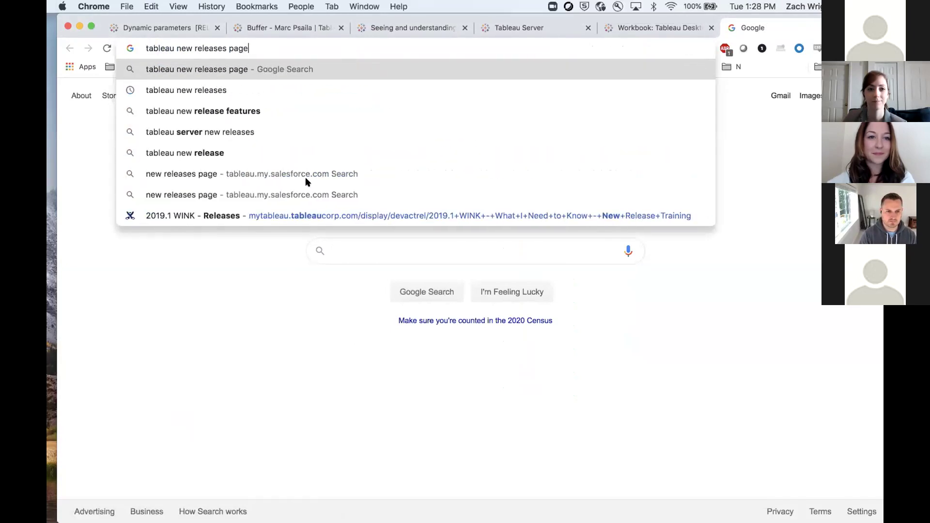
key(Return)
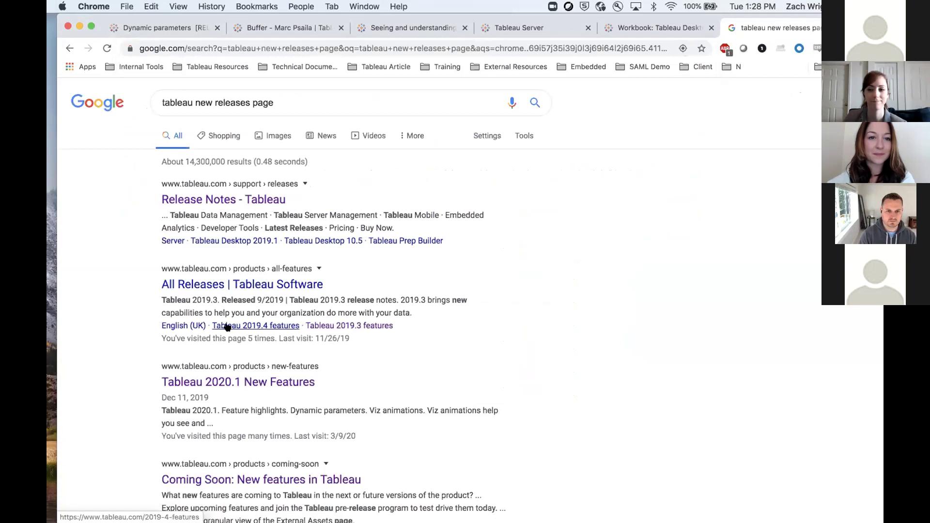
Step: Open the Tableau 2020.1 New Features result and expand the Dynamic parameters entry in its All Features list
scroll(225, 326, down, 2)
click(268, 330)
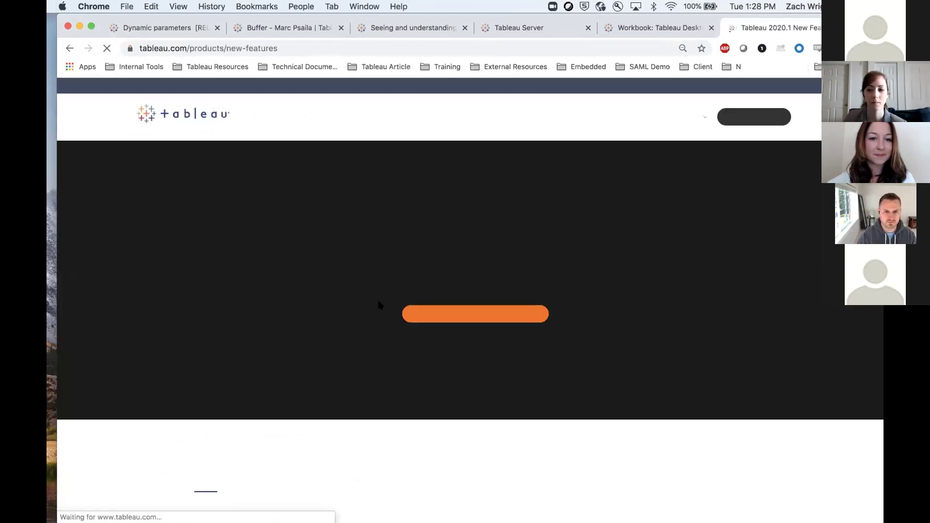
scroll(379, 304, down, 20)
scroll(378, 304, down, 20)
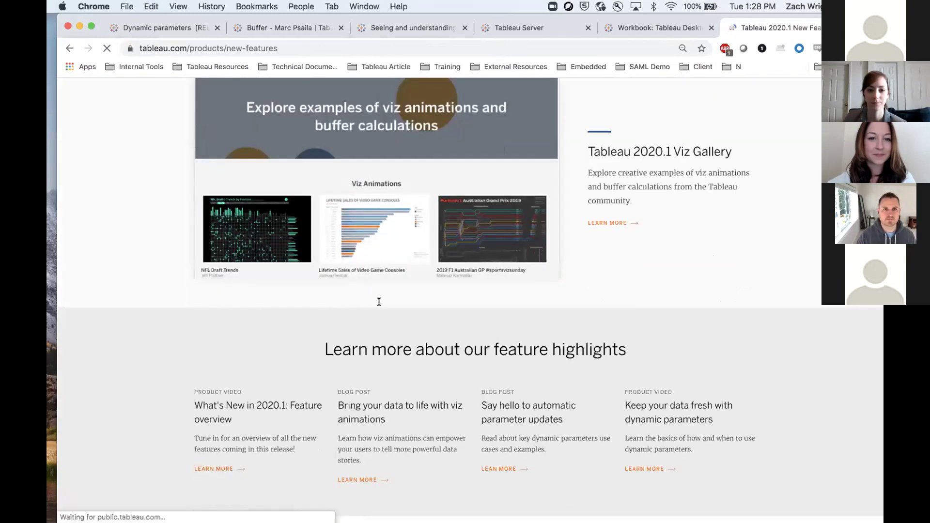
scroll(378, 303, down, 10)
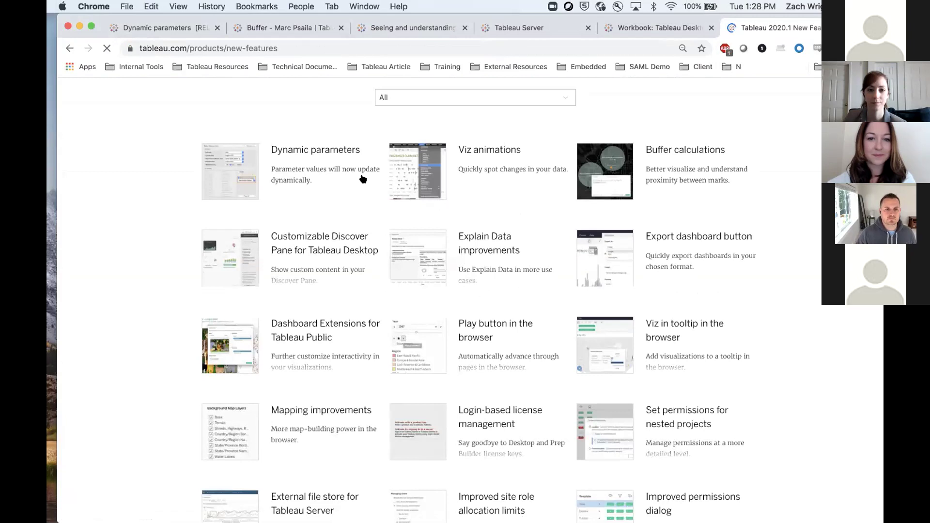
scroll(626, 217, down, 5)
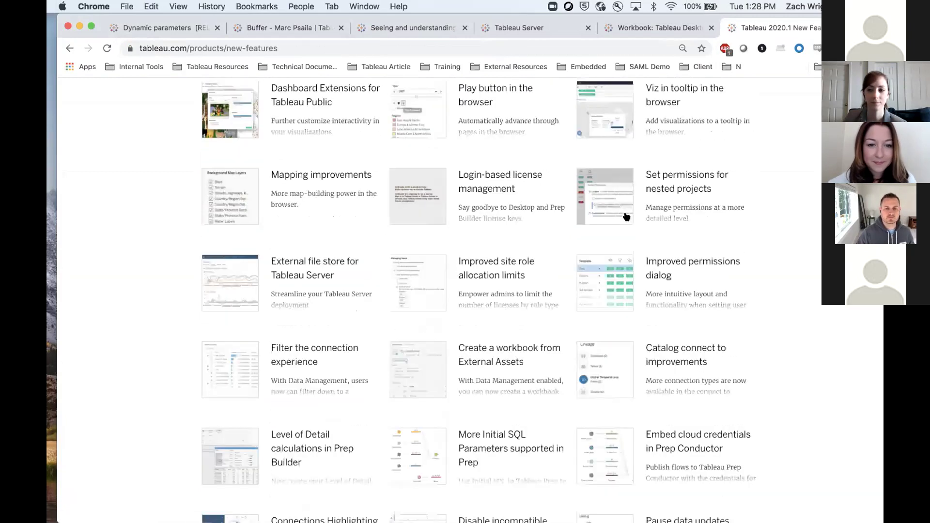
scroll(627, 217, down, 8)
scroll(627, 217, up, 15)
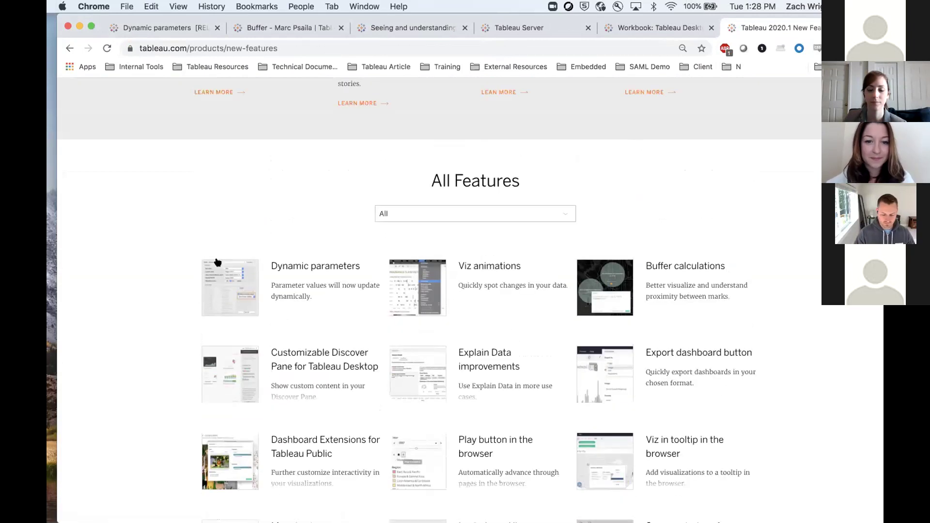
click(231, 275)
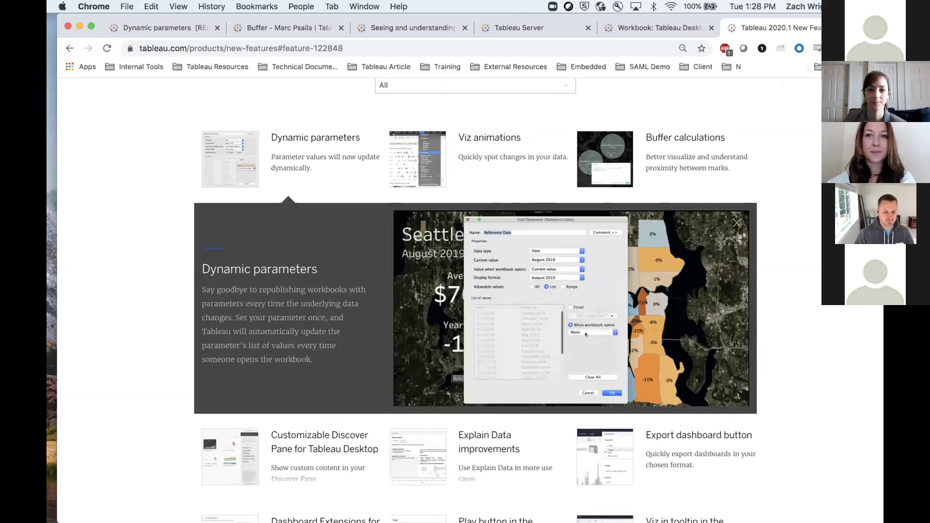
Step: Search Google in another new tab for "tableau dynamic parameters help"
key(super+t)
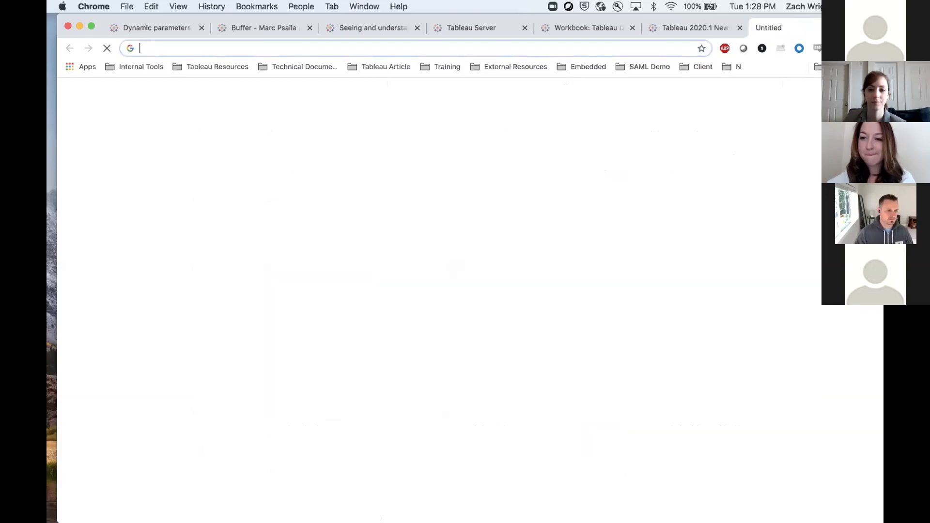
click(572, 48)
text(tableau)
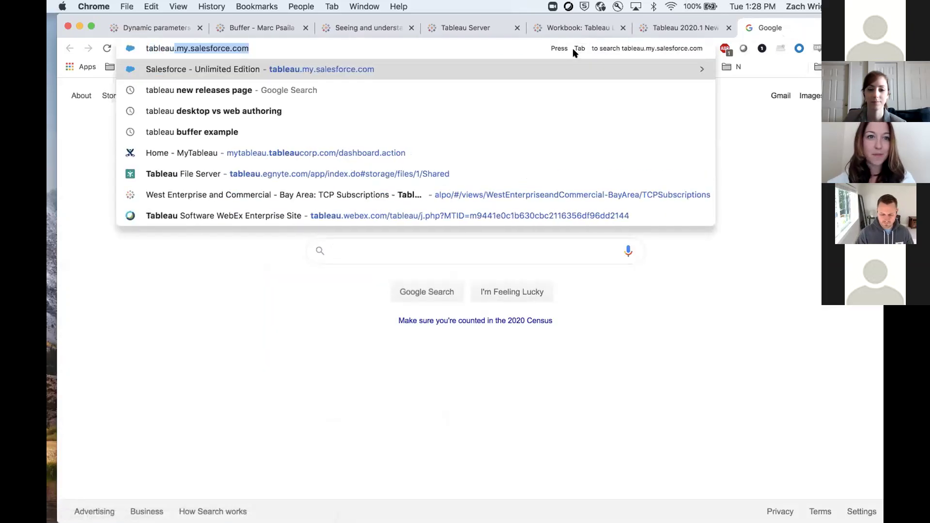
text( dyn)
text(a)
key(BackSpace)
text(dynamic parameters he)
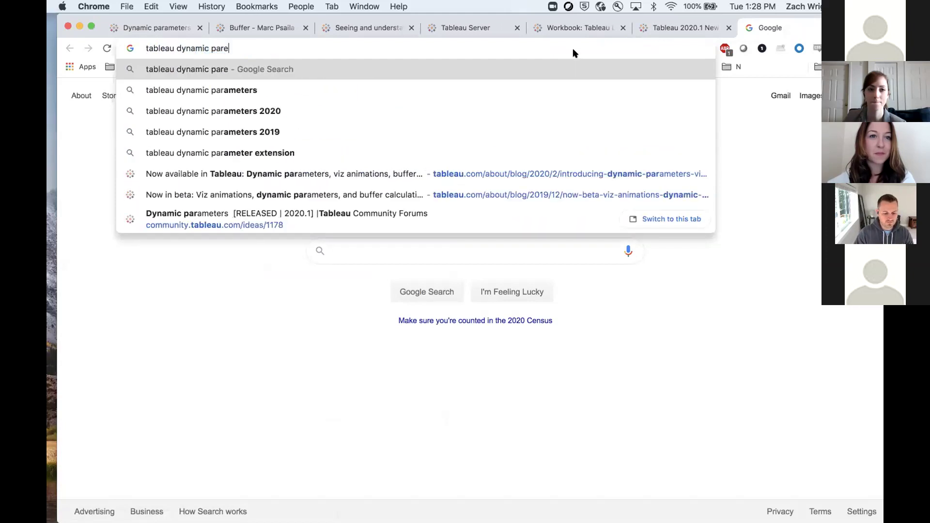
text(lp)
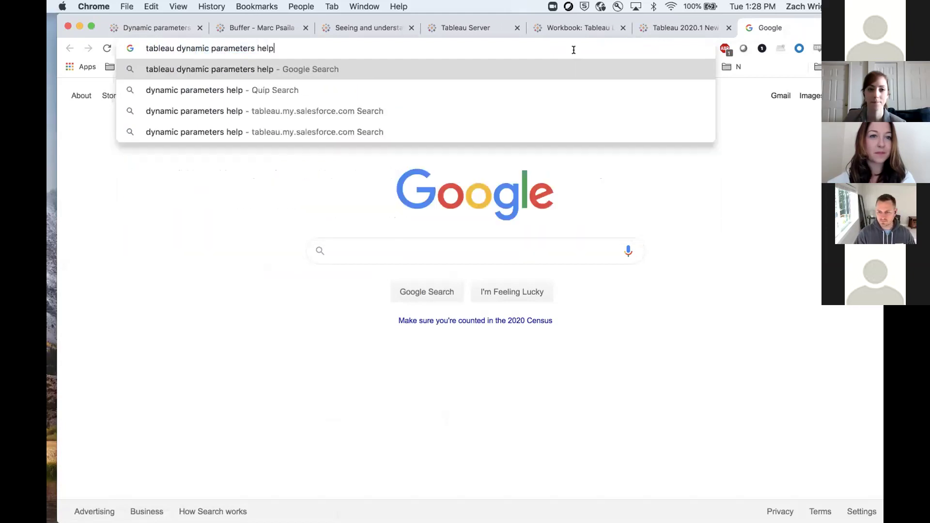
key(Return)
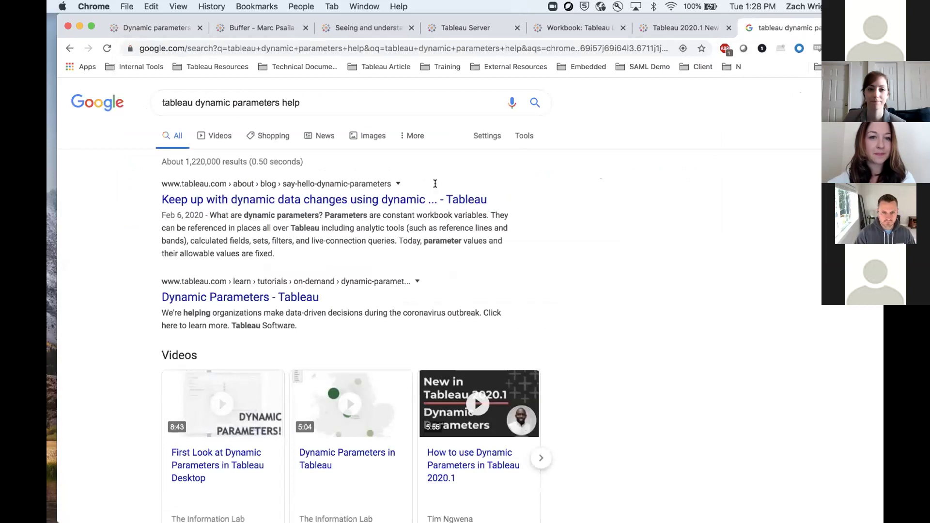
Step: Open the Tableau blog article on keeping up with dynamic data changes and go to its Examples of dynamic parameters section
click(405, 199)
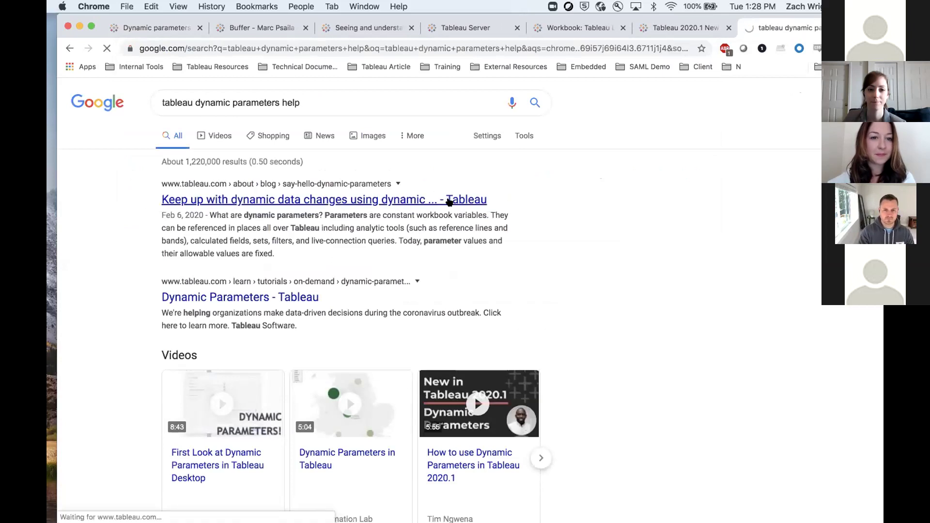
scroll(386, 275, down, 3)
scroll(388, 277, down, 15)
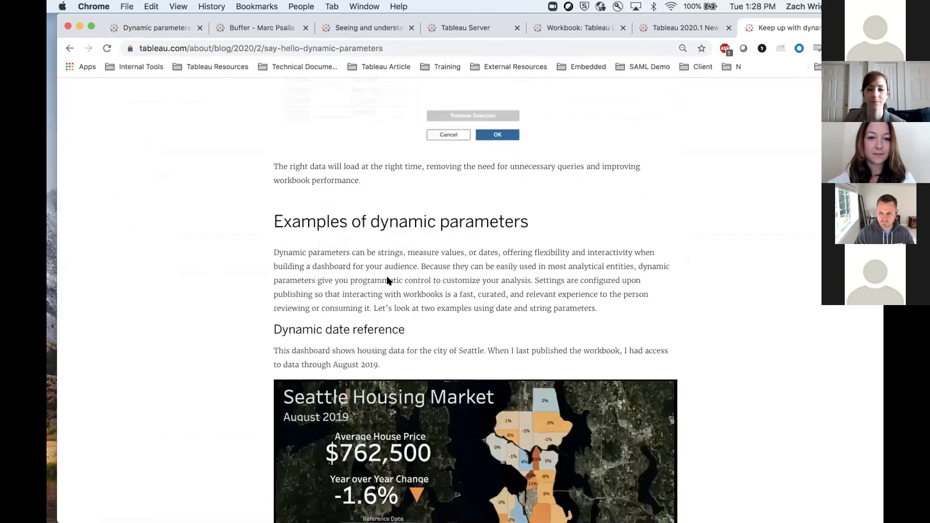
Step: Read the rest of the blog article's dynamic parameter examples, down to the Looking ahead section
scroll(387, 279, down, 8)
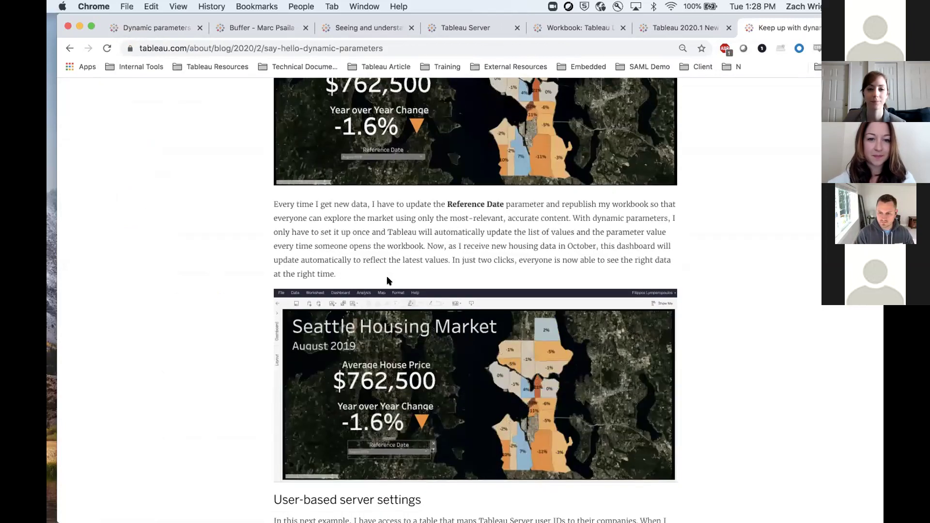
scroll(387, 280, down, 10)
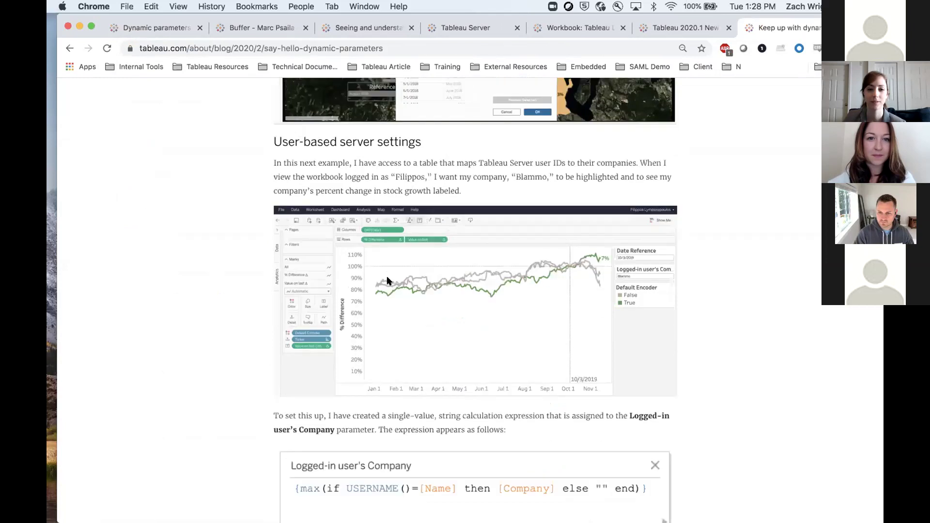
scroll(387, 280, down, 20)
Step: Return to the Google results for "tableau dynamic parameters help" and look over the listed pages and videos
right_click(387, 280)
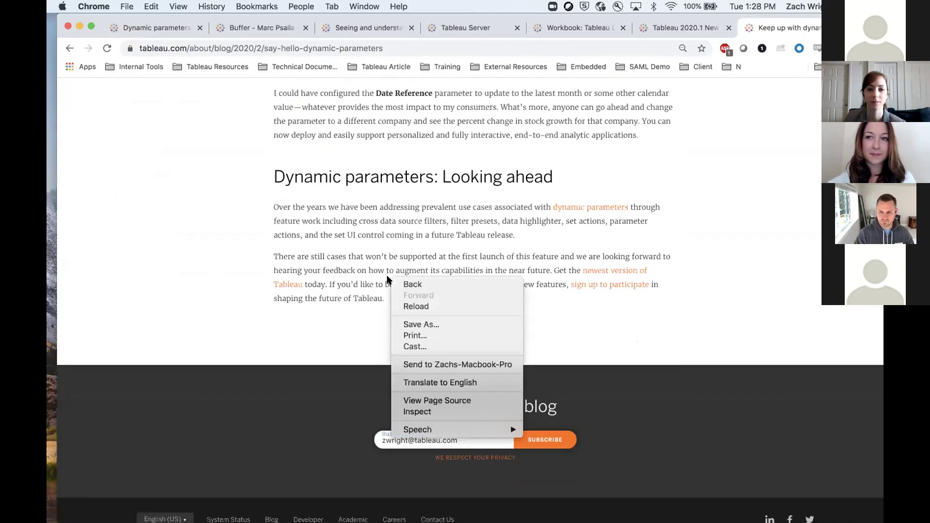
click(359, 233)
key(super+l)
text(tableau dynamic parameters help)
key(Return)
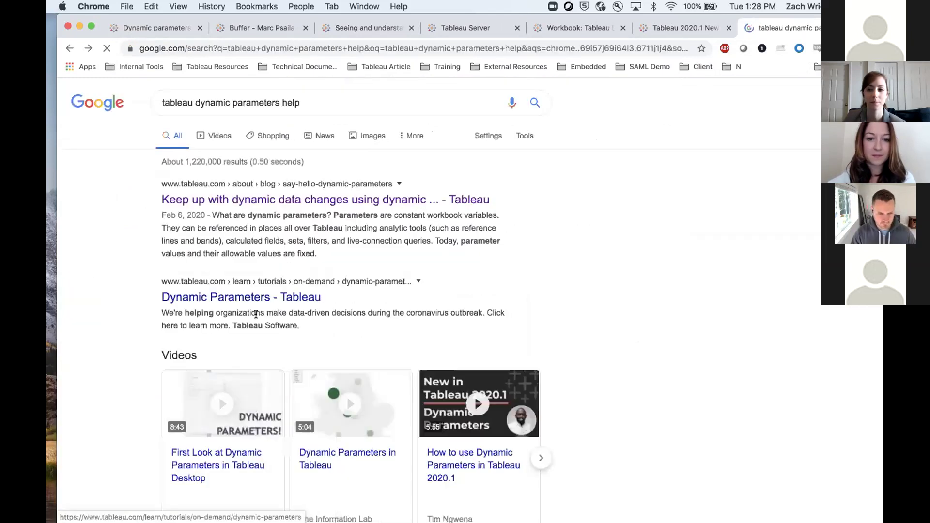
scroll(253, 318, down, 6)
scroll(253, 319, up, 5)
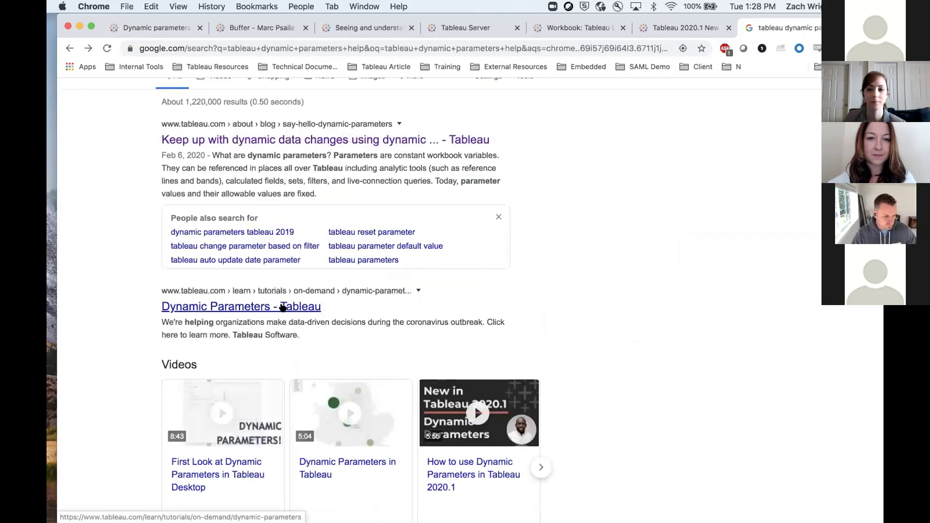
click(276, 307)
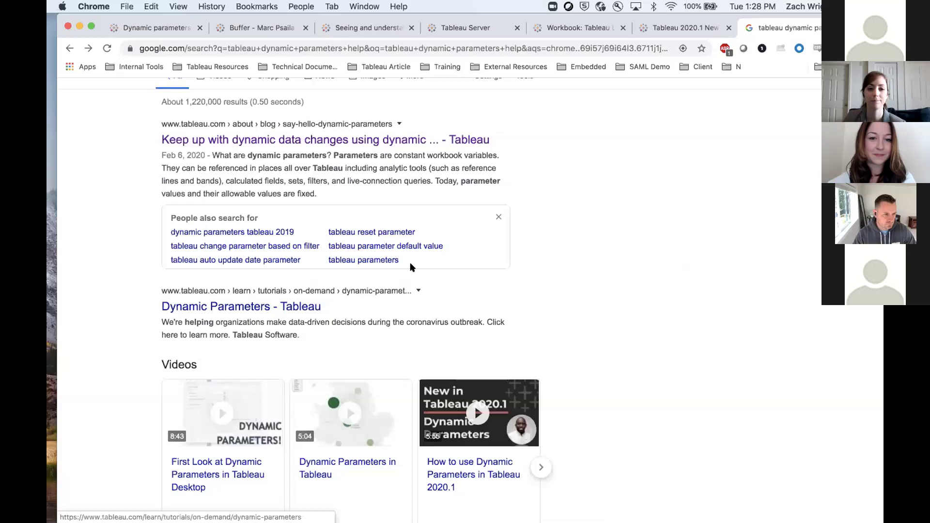
scroll(410, 263, up, 2)
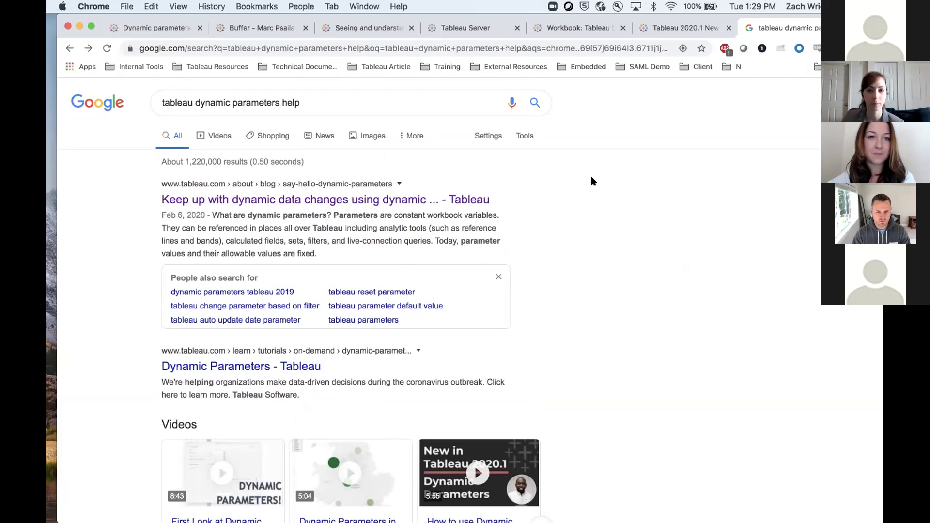
Step: Switch to the Tableau workbook with the Category Drilldown dashboard and open its Dynamic Parameter - Default Value sheet
key(ctrl+Right)
key(ctrl+Right)
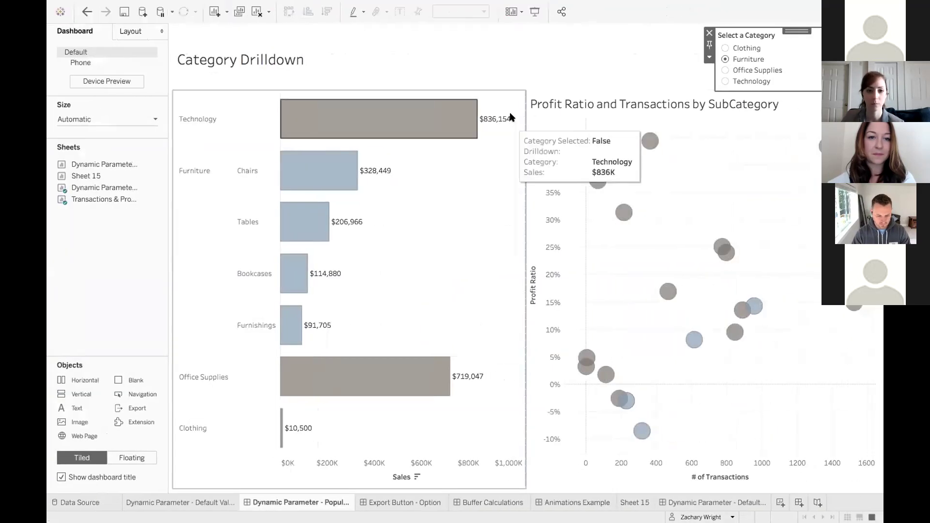
key(ctrl+Right)
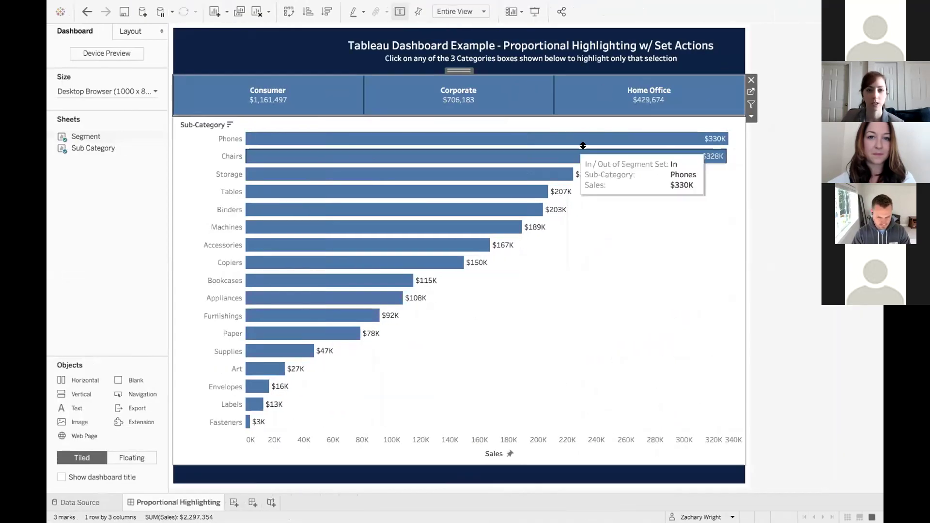
key(ctrl+Right)
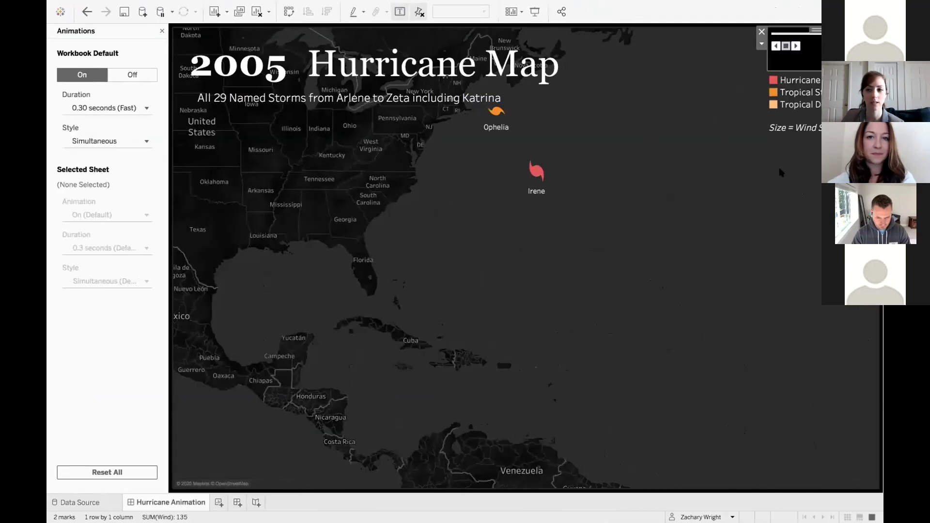
key(ctrl+Right)
key(ctrl+Left)
key(ctrl+Left)
key(ctrl+Left)
key(ctrl+Left)
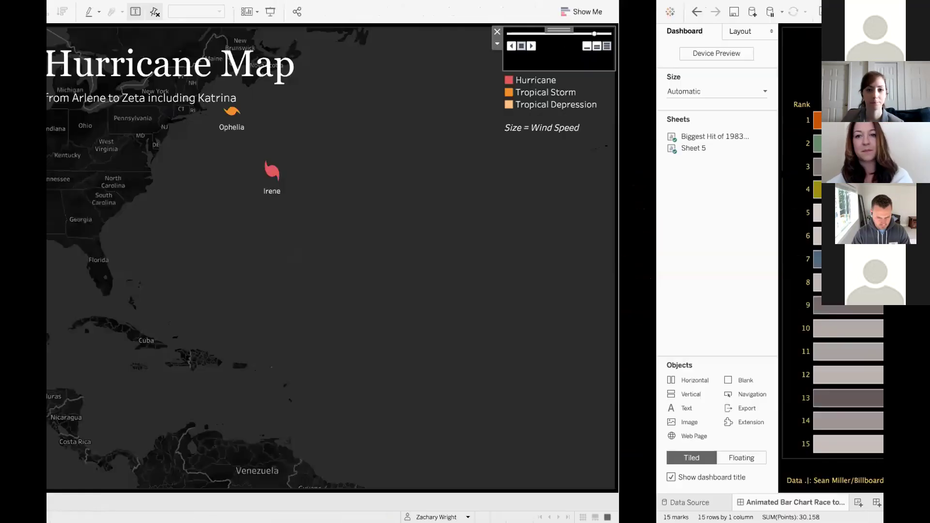
key(ctrl+Up)
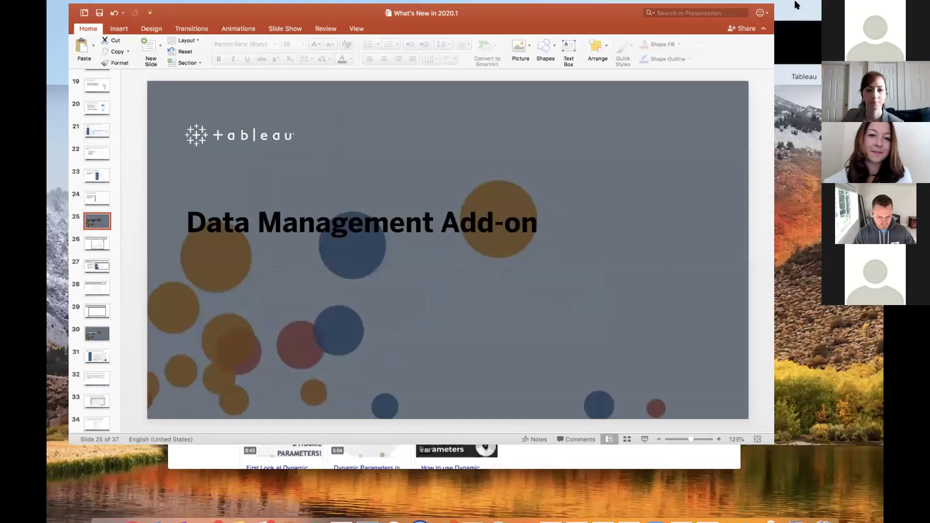
click(604, 46)
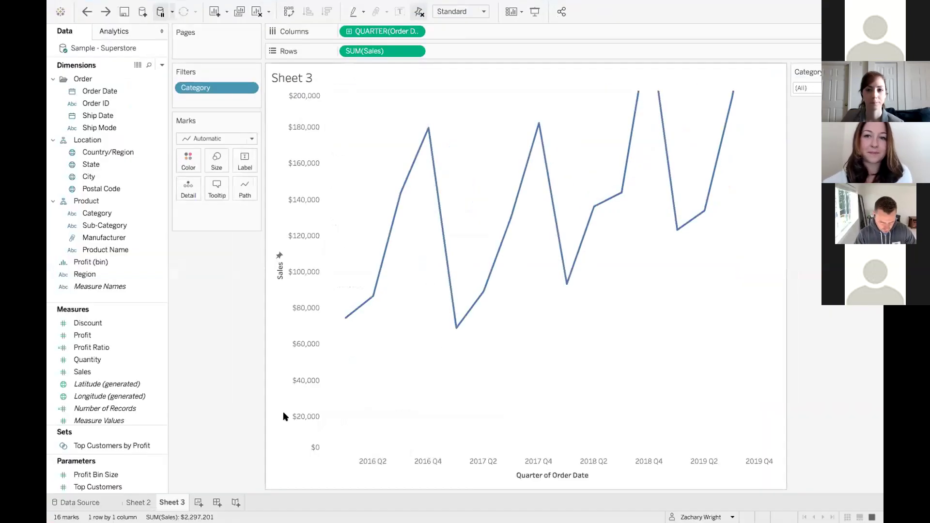
key(ctrl+Up)
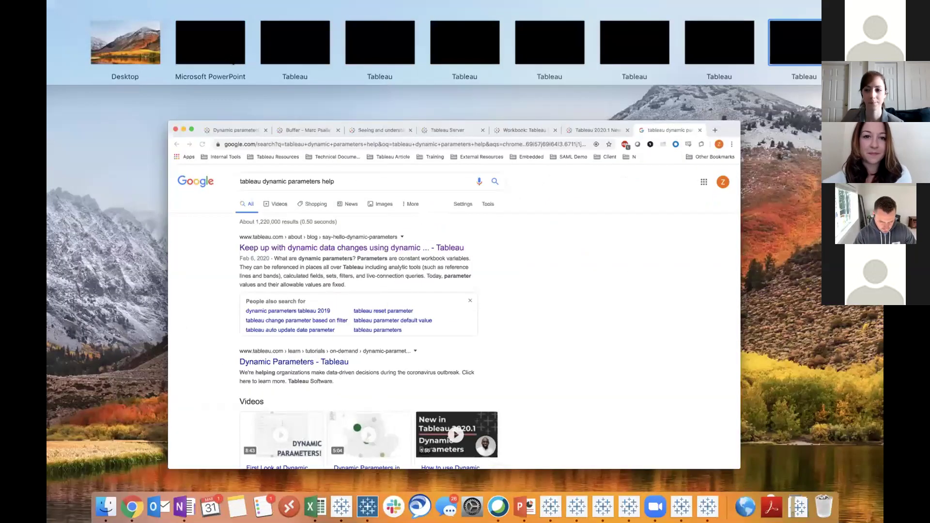
click(794, 42)
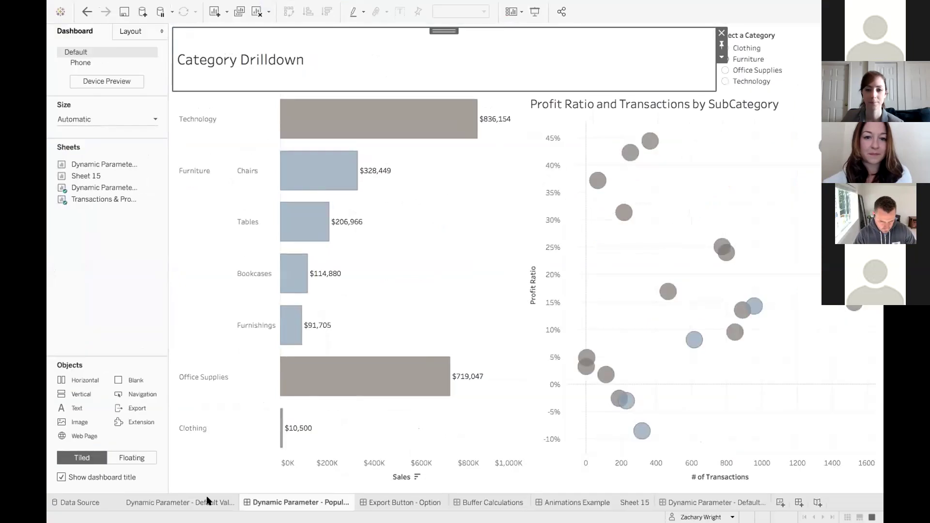
click(201, 501)
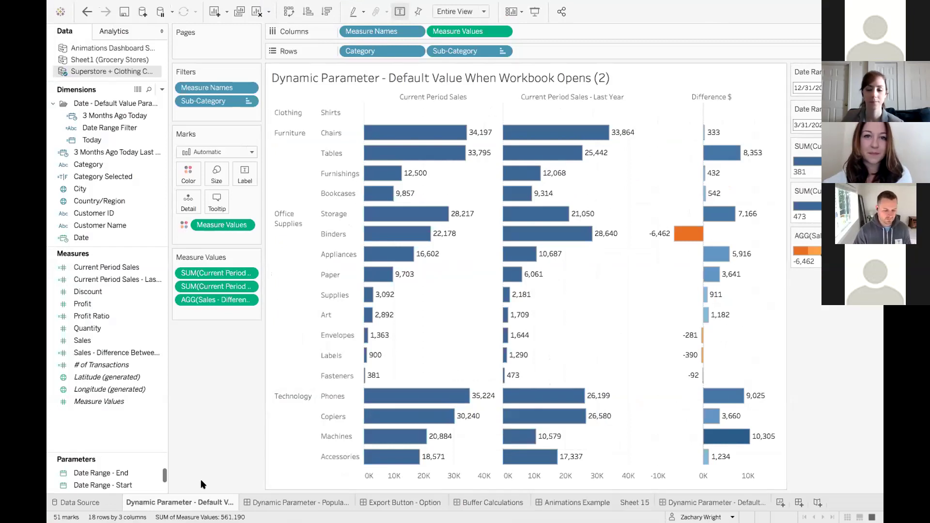
Step: Open the Today calculated field to review its formula, and close it without making changes
click(119, 471)
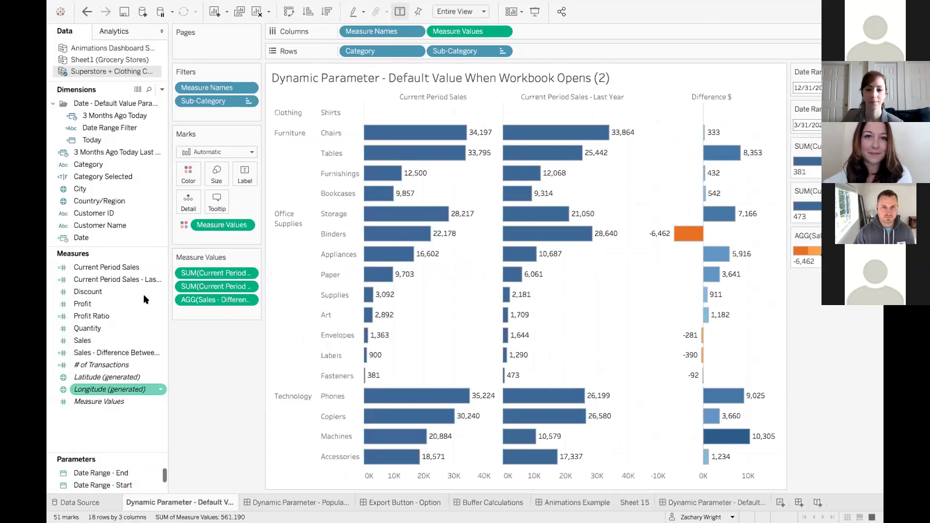
click(116, 140)
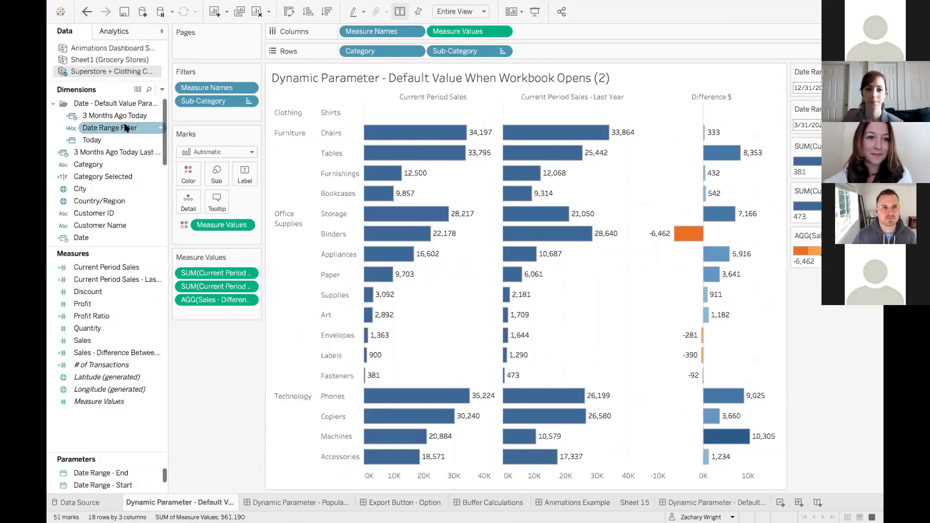
right_click(115, 139)
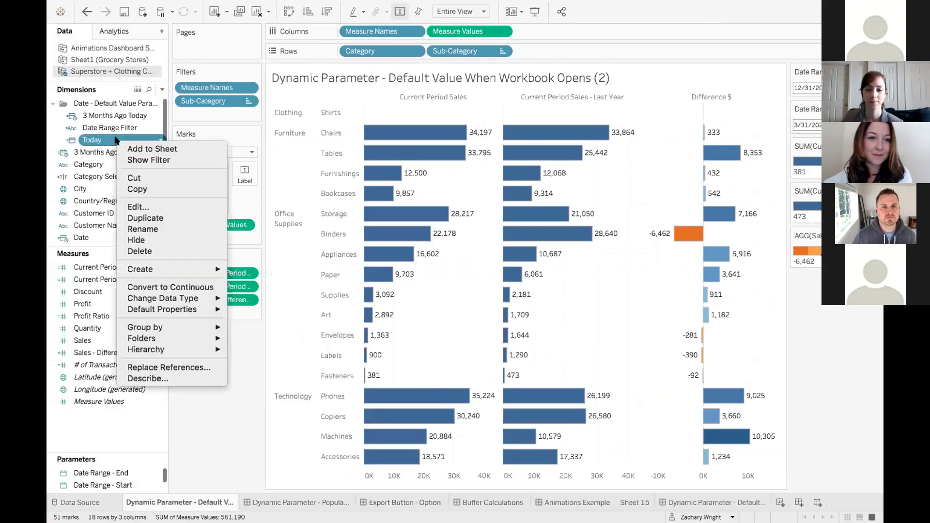
click(151, 207)
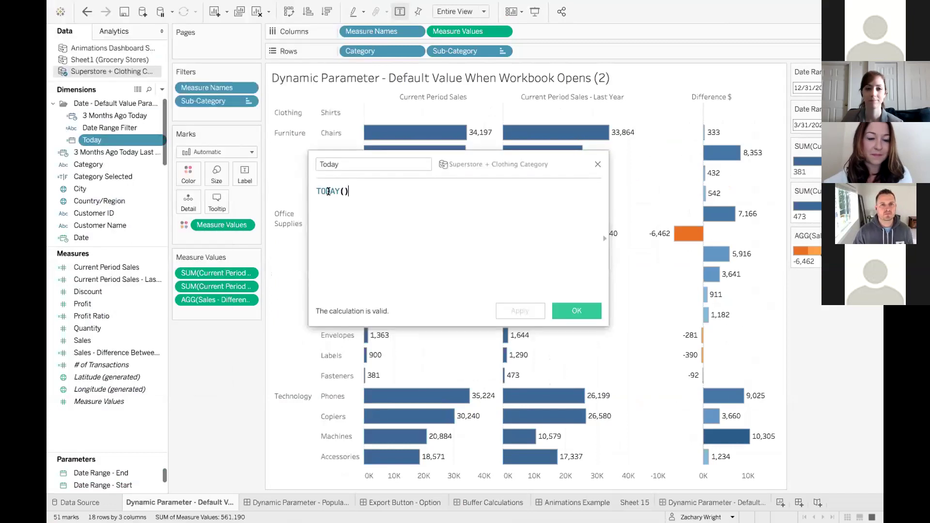
click(598, 164)
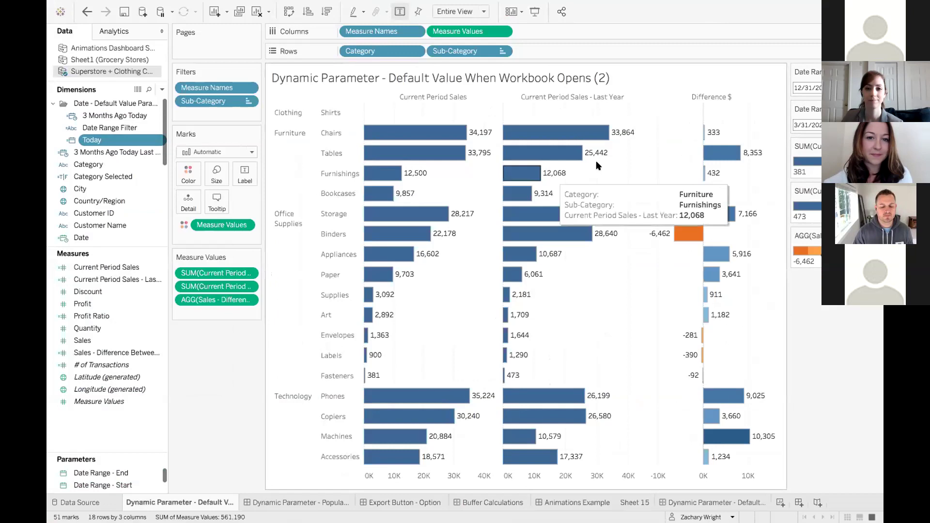
Step: Review the Date Range - End parameter's options for its value when the workbook opens, and cancel without changes
right_click(125, 473)
click(182, 334)
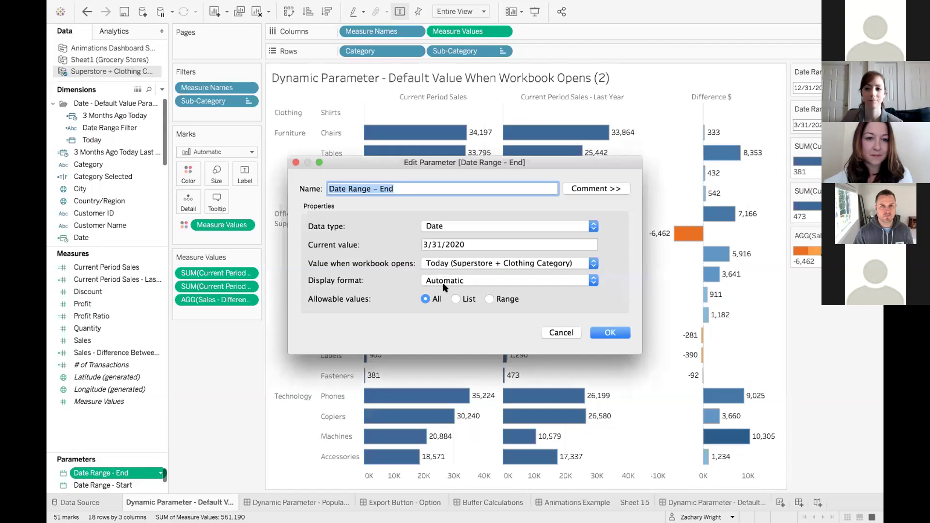
click(560, 262)
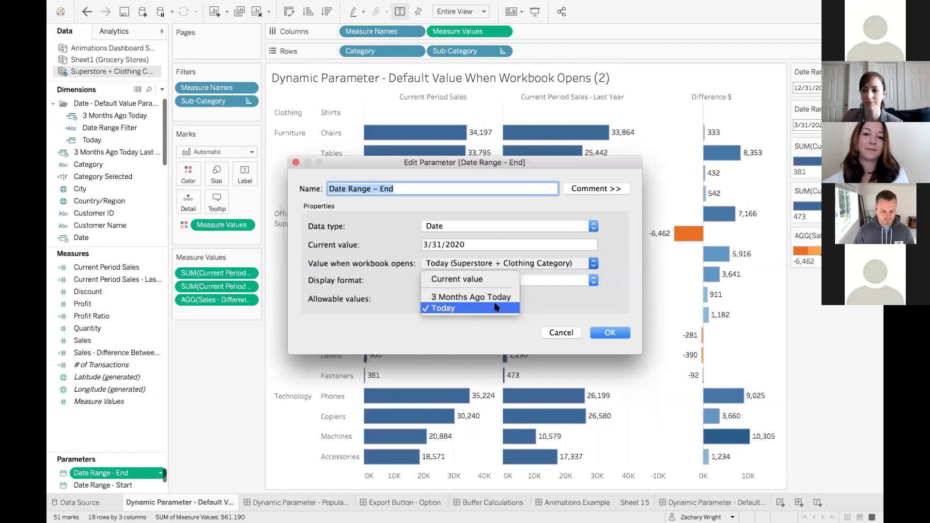
click(572, 308)
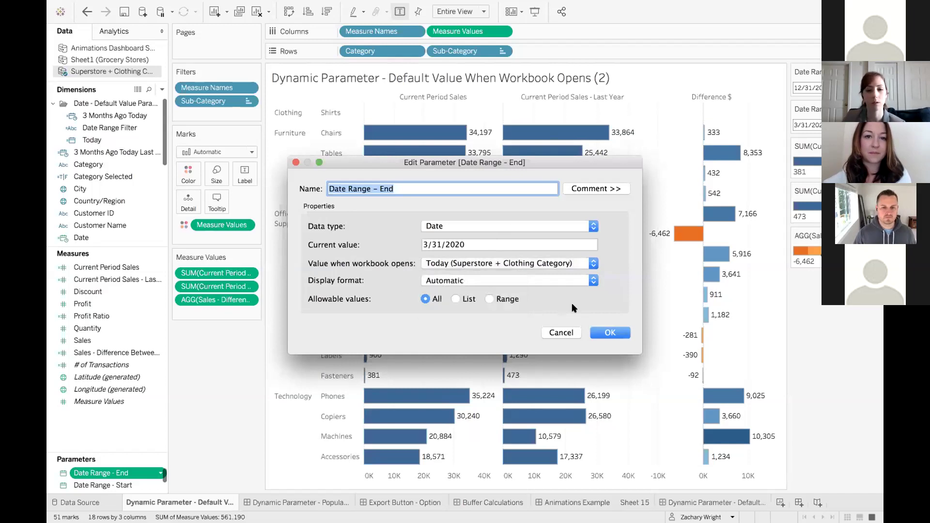
click(560, 331)
Step: Switch to the Proportional Highlighting workbook and highlight the Consumer segment, followed by the Corporate segment
key(ctrl+Right)
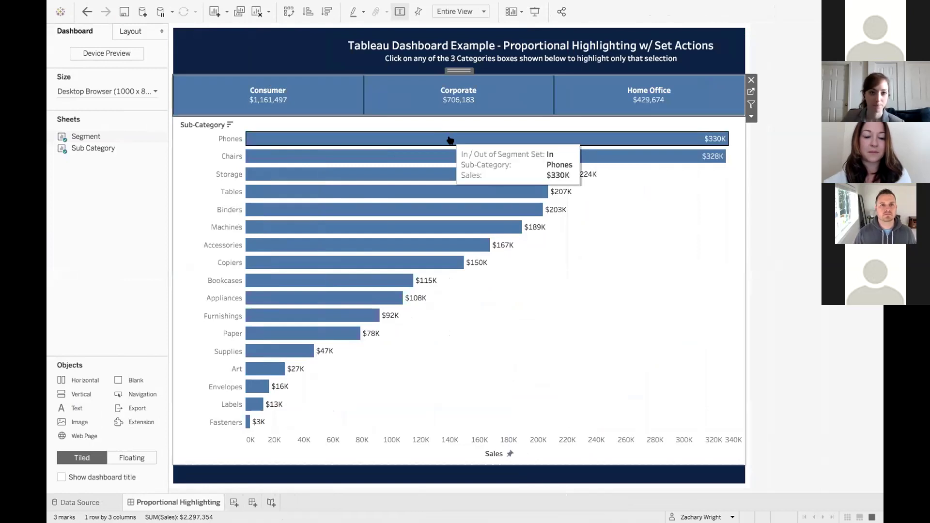
click(324, 97)
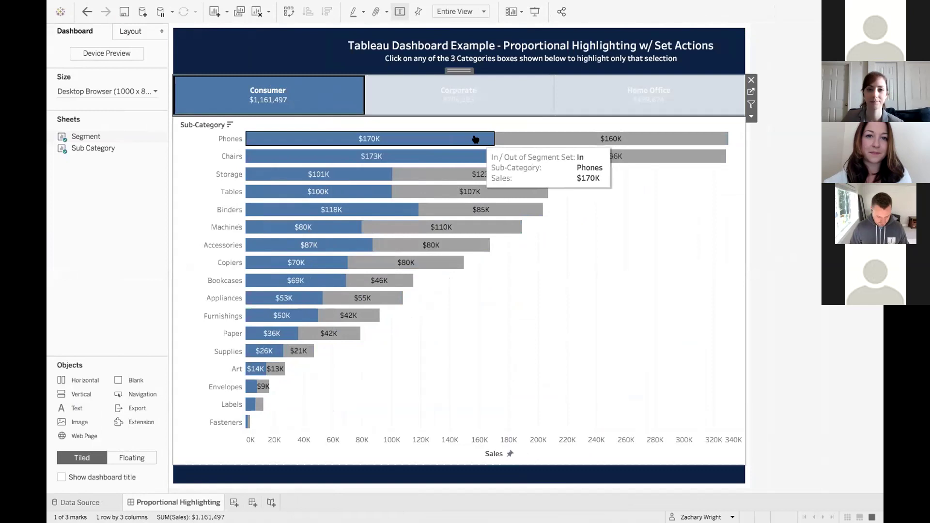
click(479, 96)
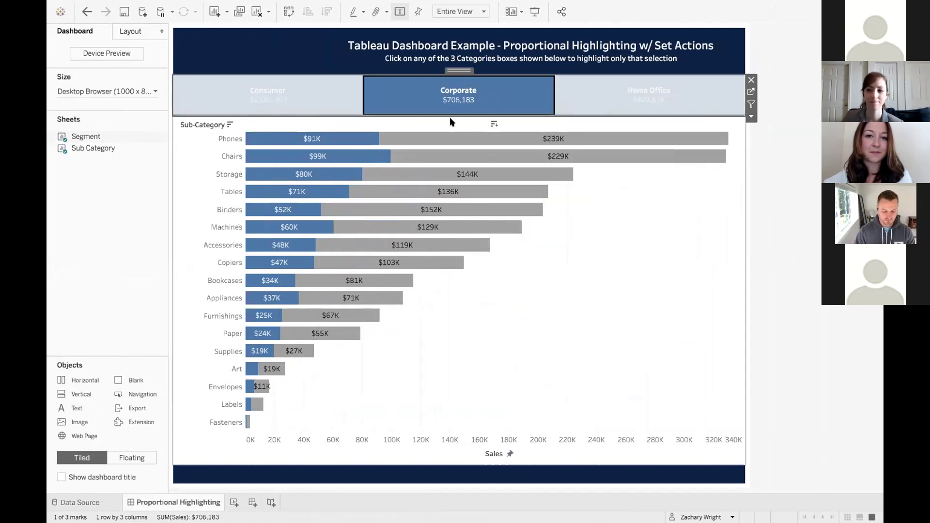
Step: Open the Sub Category sheet from the dashboard and check its worksheet actions, cancelling without changes
mouse_move(297, 5)
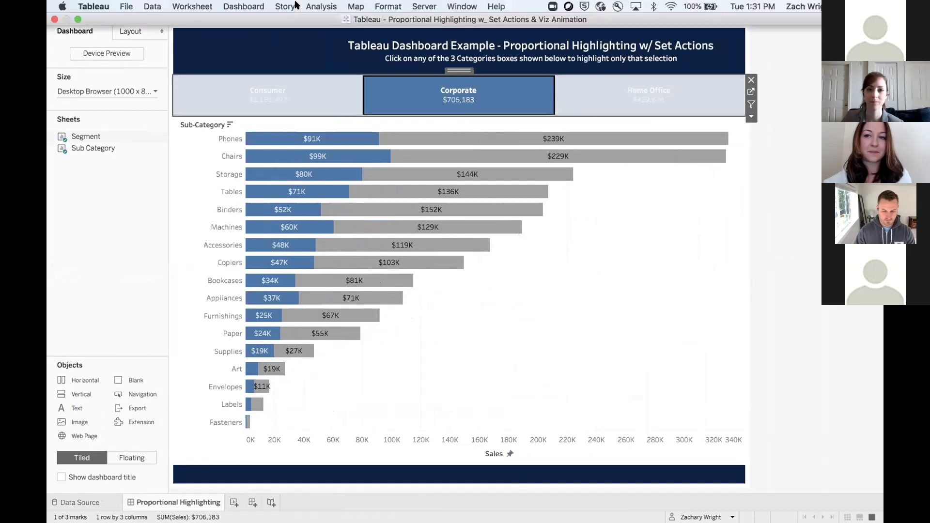
click(734, 160)
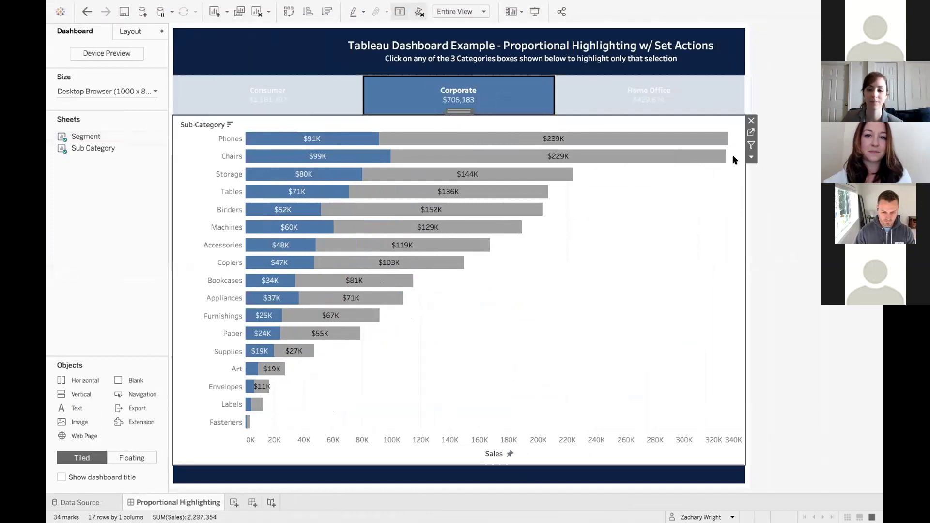
click(751, 133)
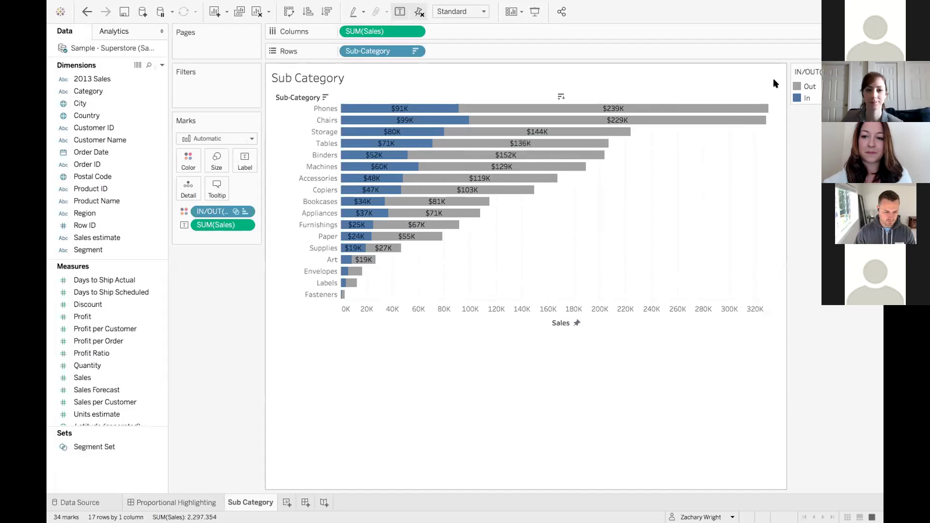
mouse_move(309, 3)
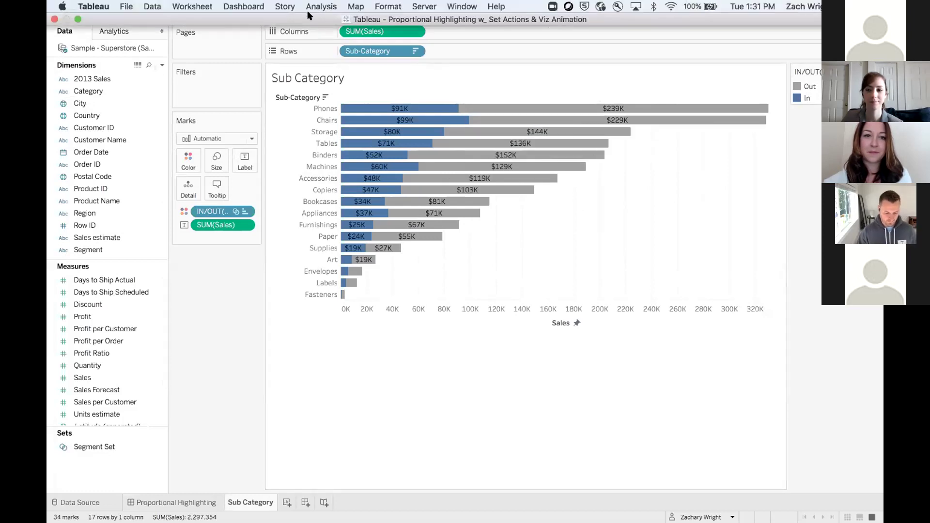
click(191, 6)
click(239, 80)
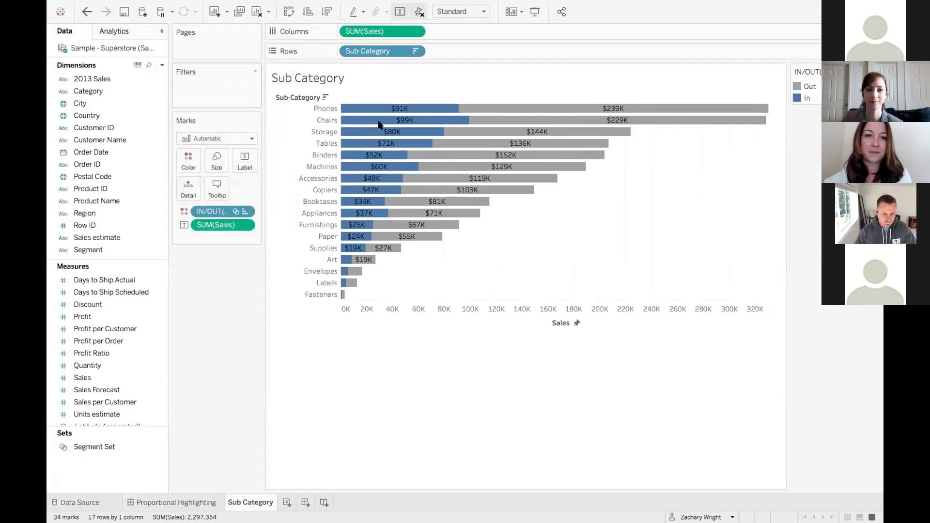
click(560, 329)
Step: Return to the Proportional Highlighting dashboard and open its list of dashboard actions
click(214, 502)
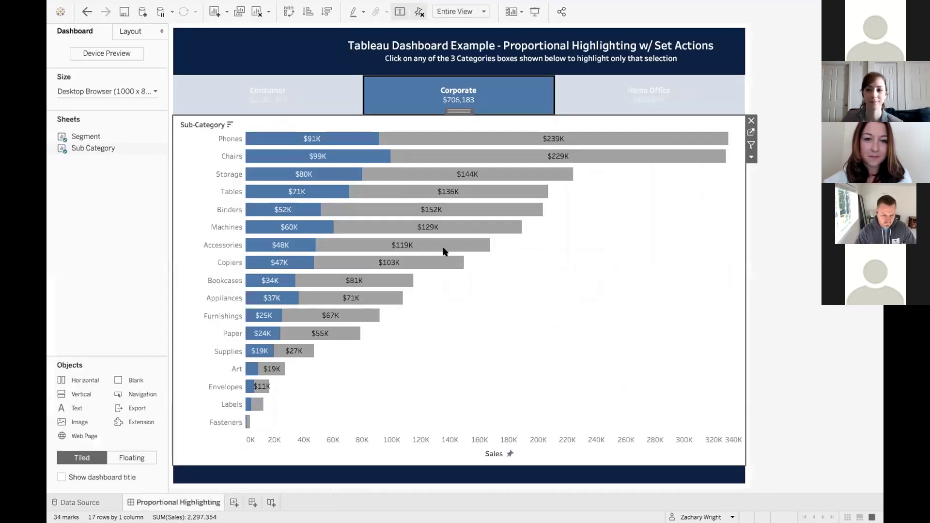
mouse_move(285, 9)
click(237, 6)
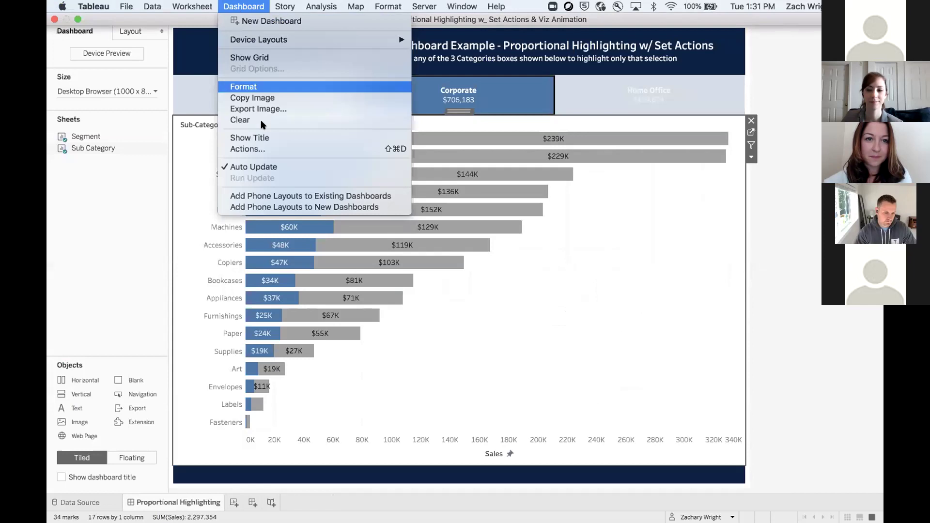
click(256, 149)
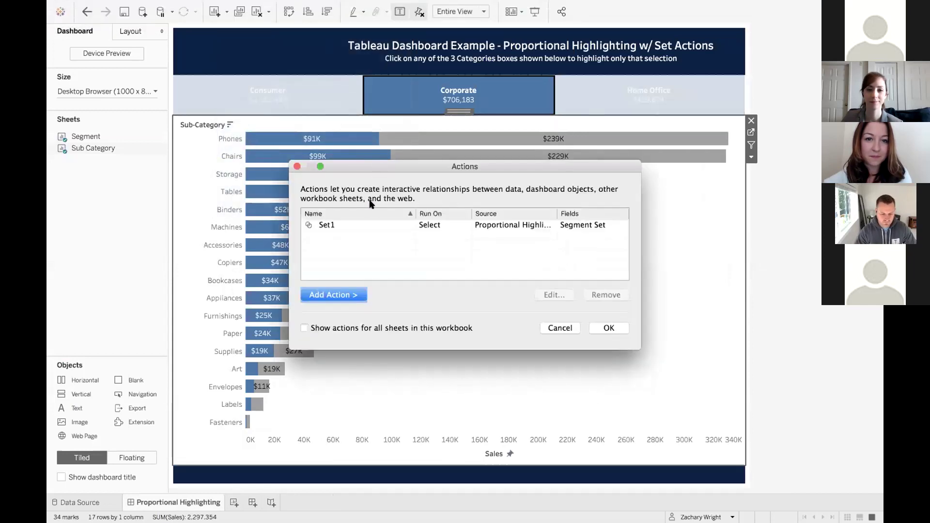
Step: Check the action types that can be added and review the Set1 action's source sheet, target set and clearing behaviour, cancelling without changes
click(341, 294)
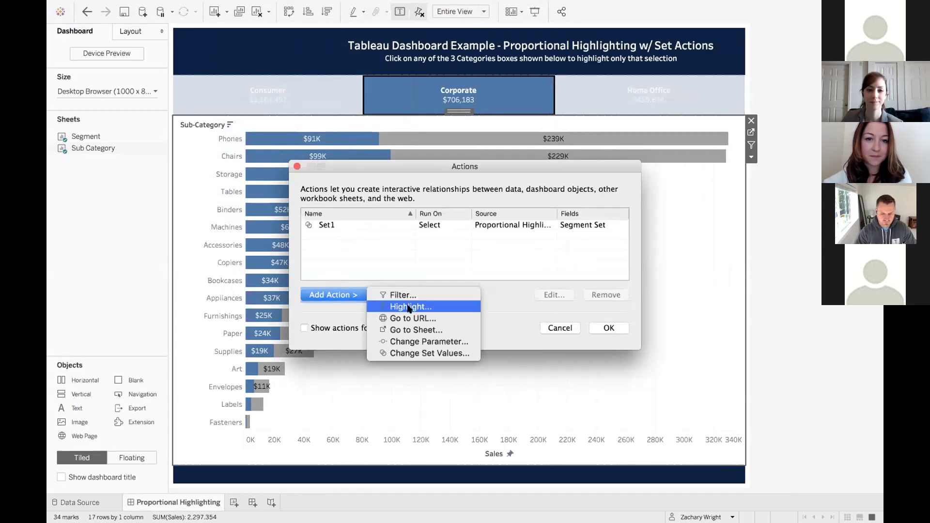
click(417, 269)
click(342, 224)
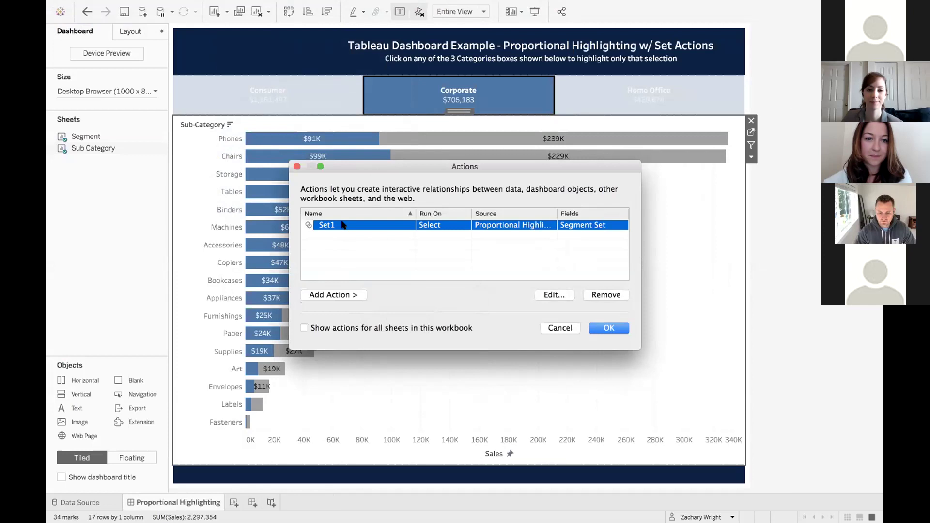
click(554, 295)
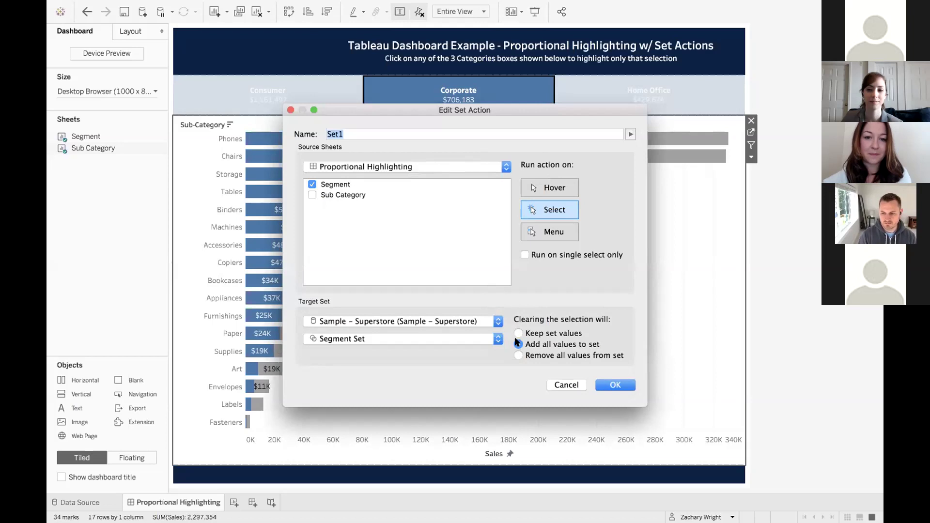
click(477, 339)
click(477, 340)
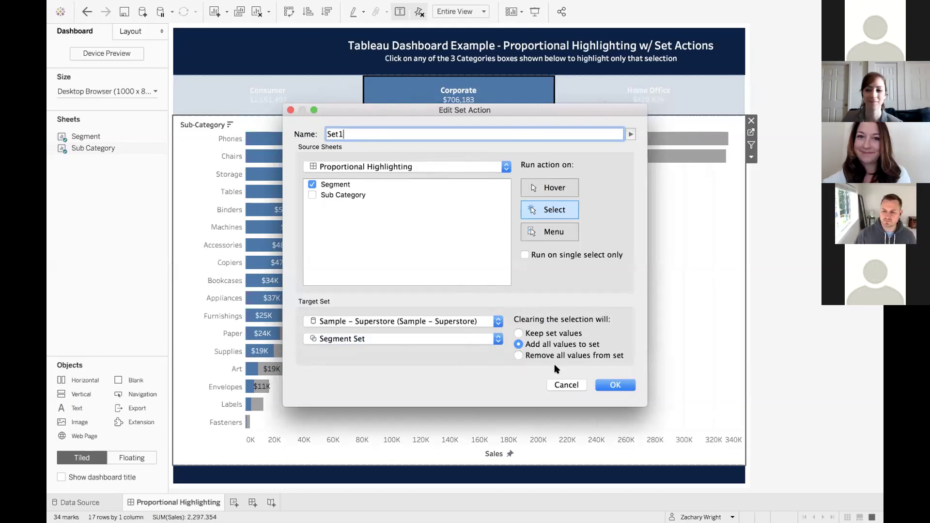
click(560, 381)
click(571, 328)
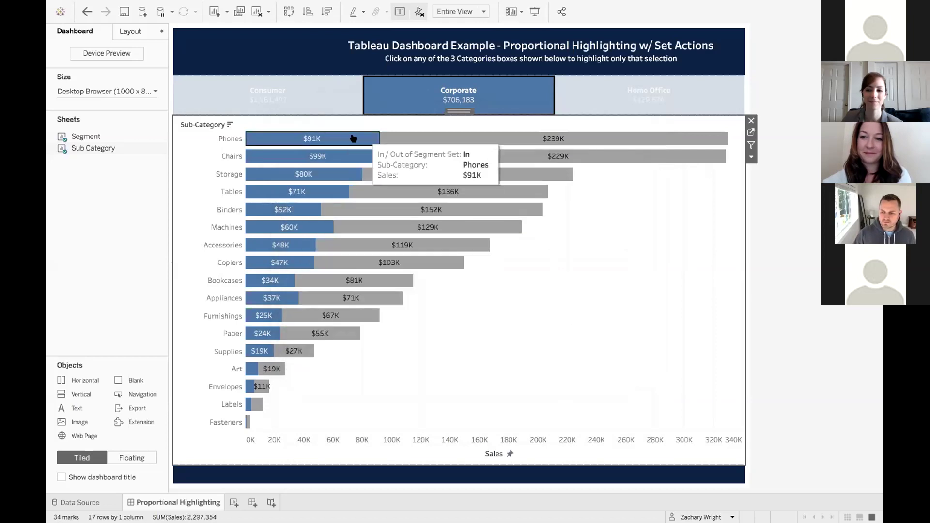
Step: Highlight the Consumer segment's share of sales across the sub-category bars
click(296, 85)
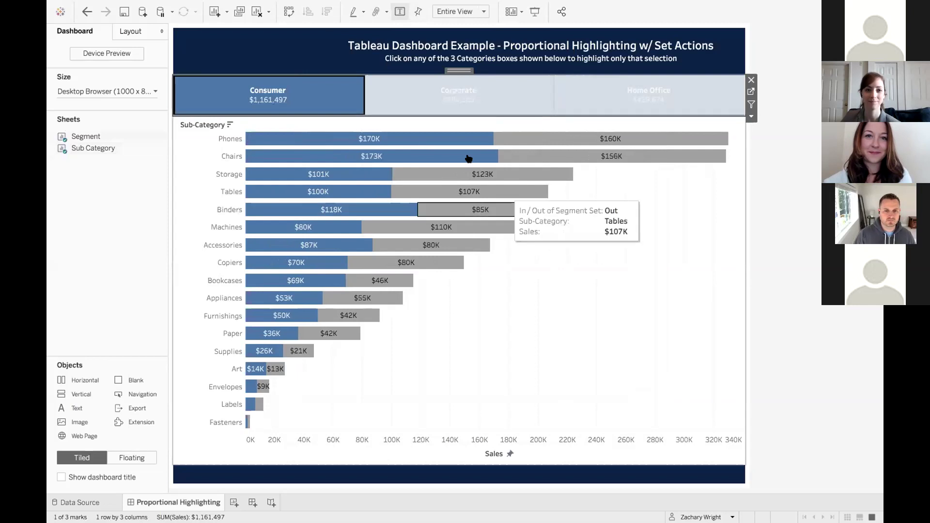